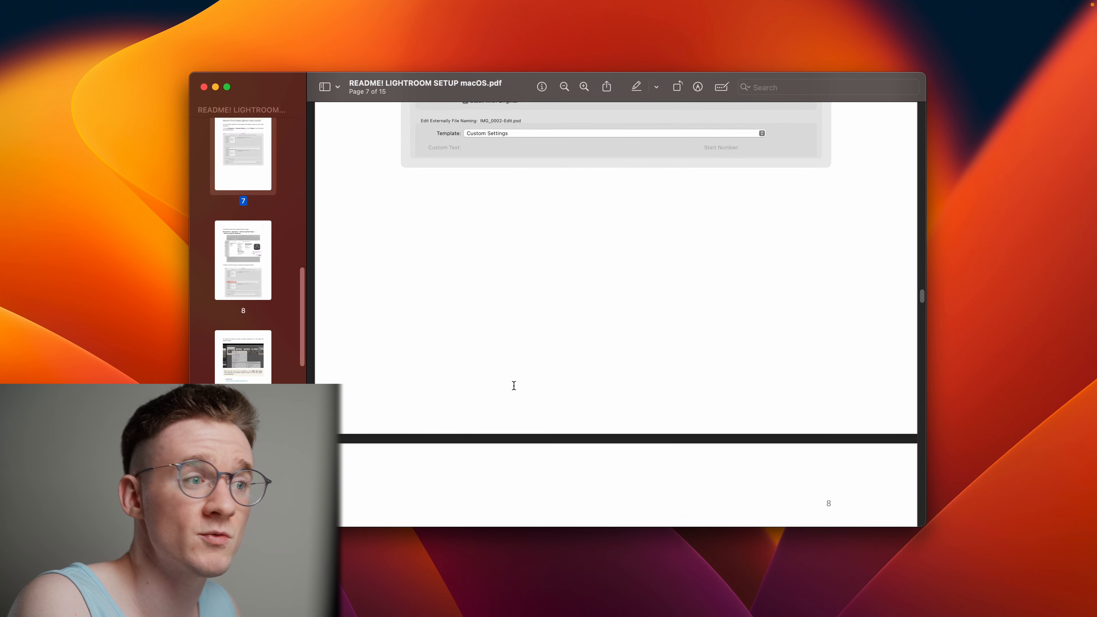
Step: Read the Lightroom setup guide's pages on updating film profiles and activating Dehancer, on to the RAW photos section
scroll(512, 384, down, 20)
scroll(510, 391, down, 3)
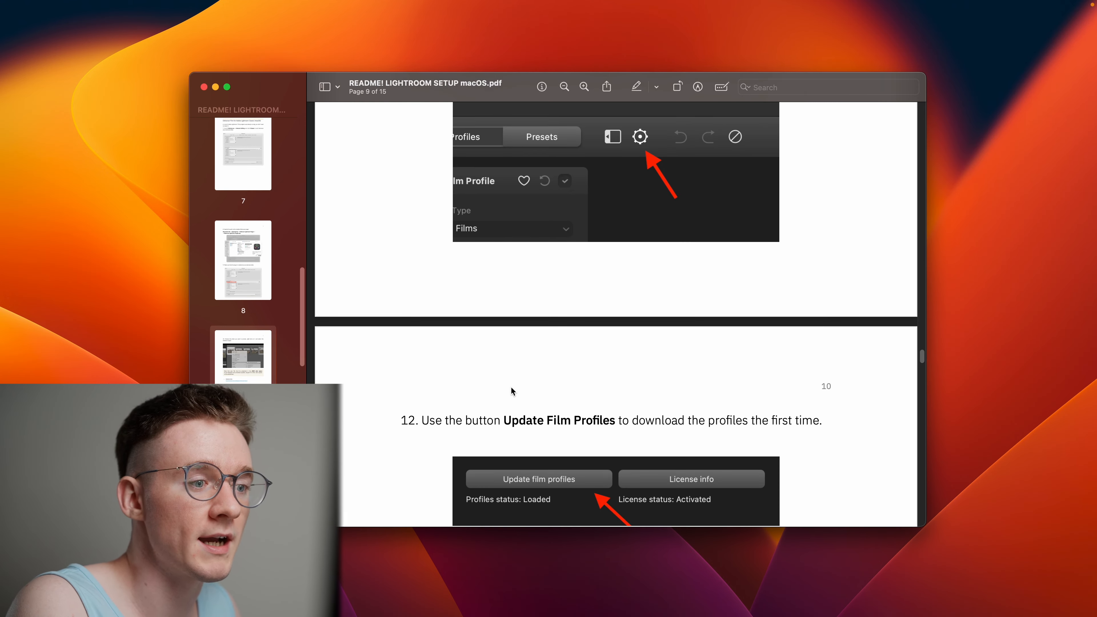
scroll(636, 314, down, 9)
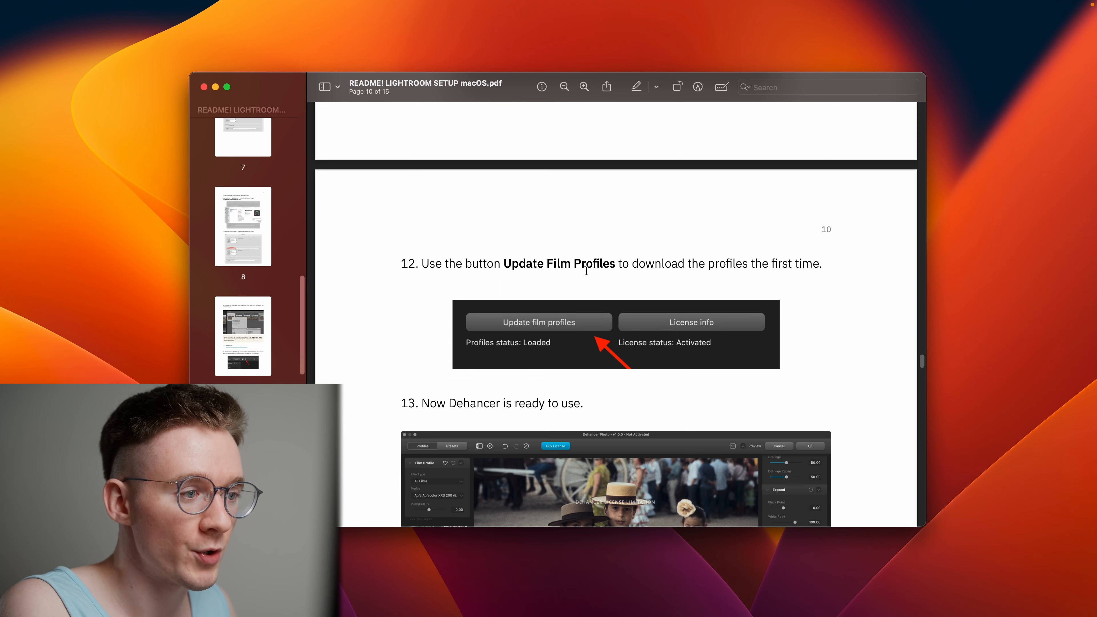
scroll(586, 271, down, 12)
scroll(566, 268, up, 10)
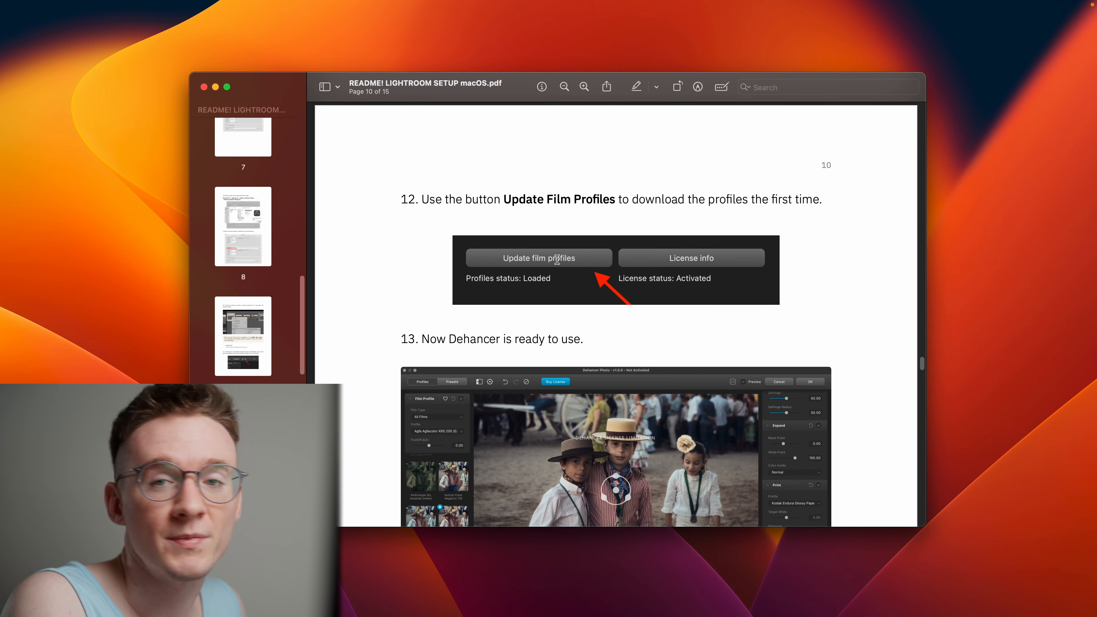
scroll(562, 290, down, 15)
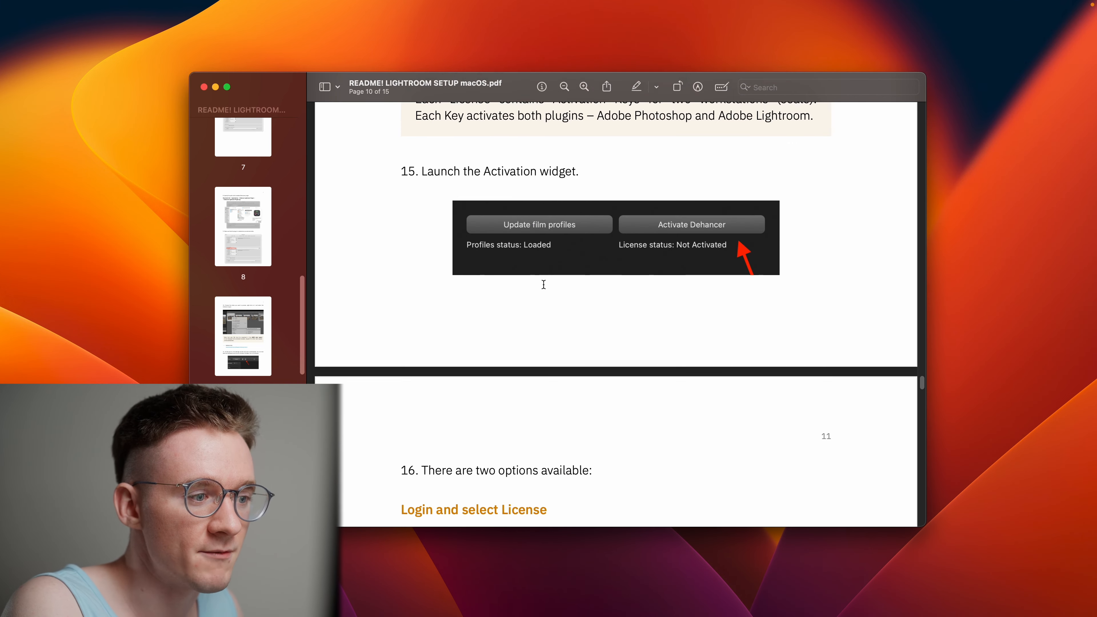
scroll(543, 285, down, 20)
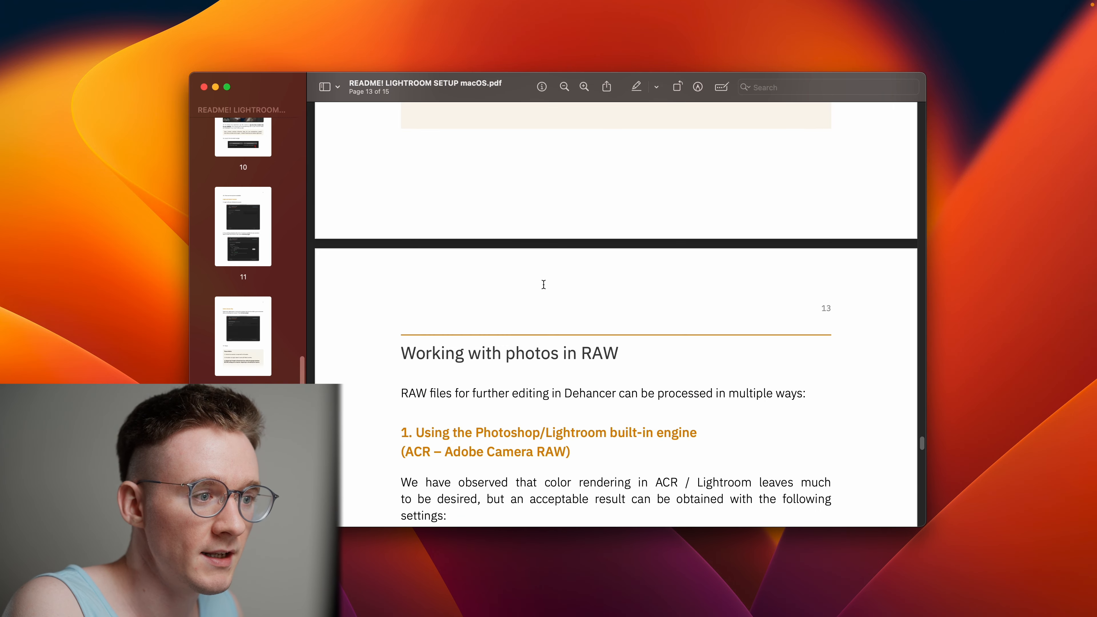
Step: Examine the recommended Adobe Camera RAW settings in the setup guide's "Working with photos in RAW" section
scroll(528, 242, down, 5)
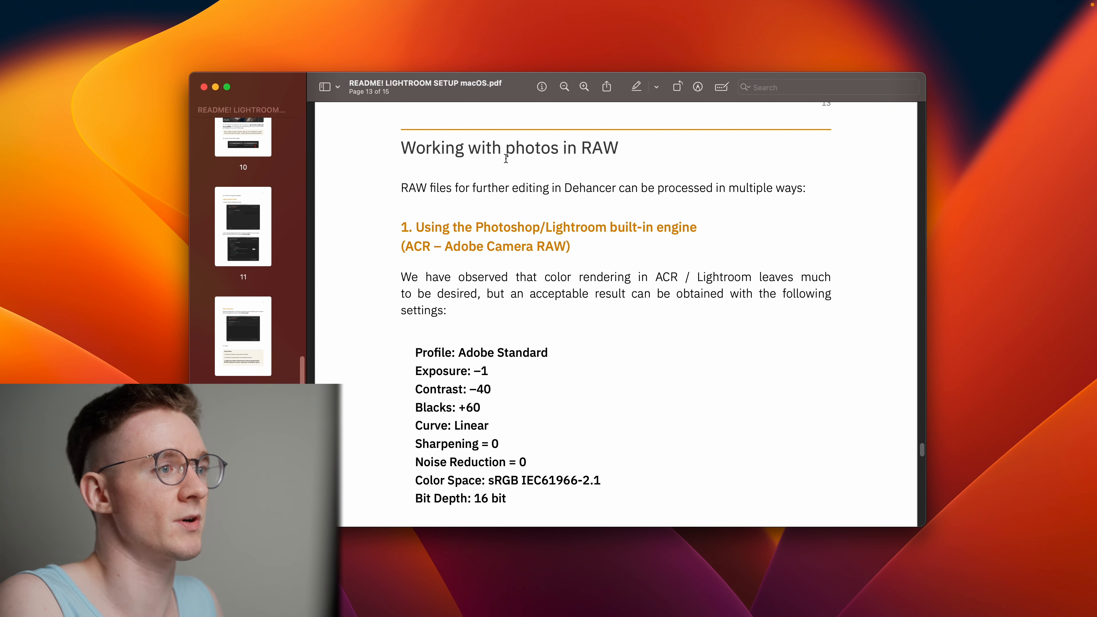
scroll(554, 148, down, 1)
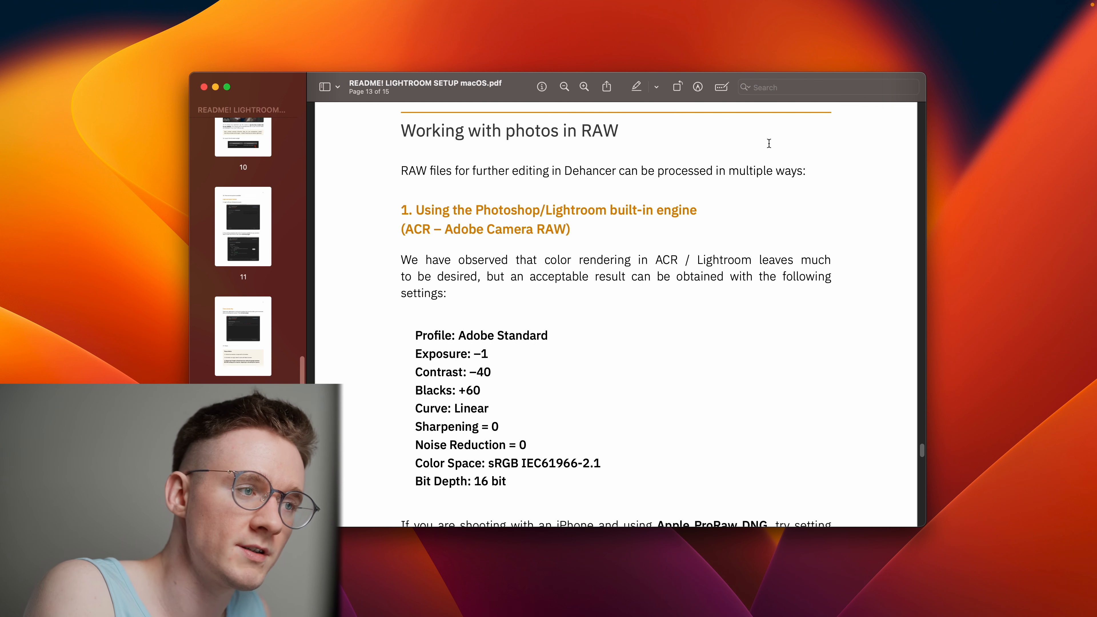
scroll(390, 431, down, 2)
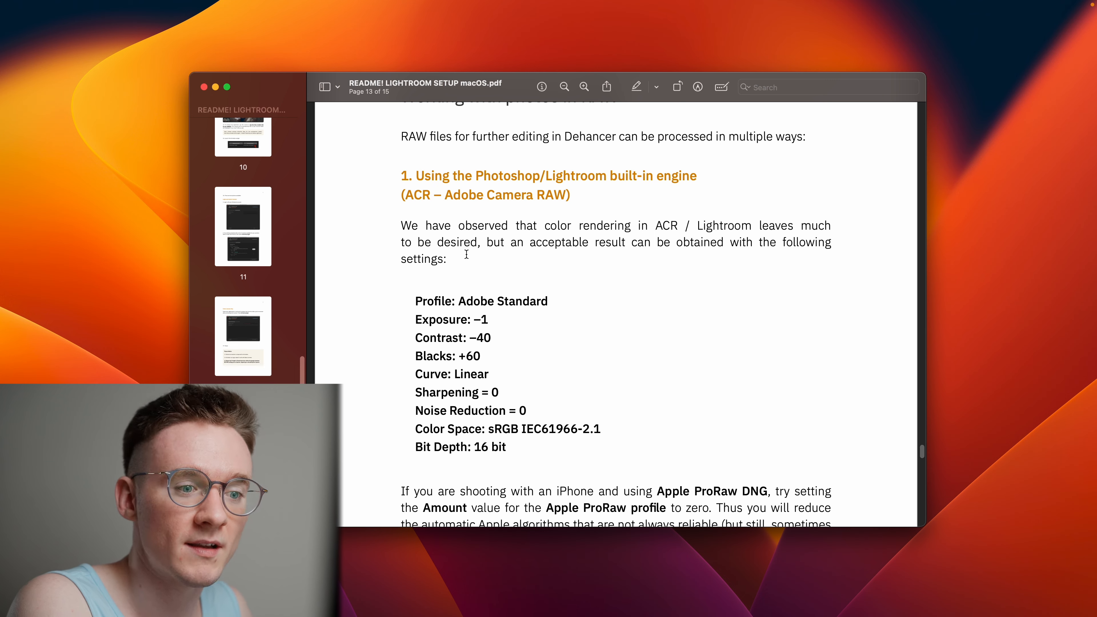
scroll(467, 254, down, 15)
scroll(592, 342, up, 10)
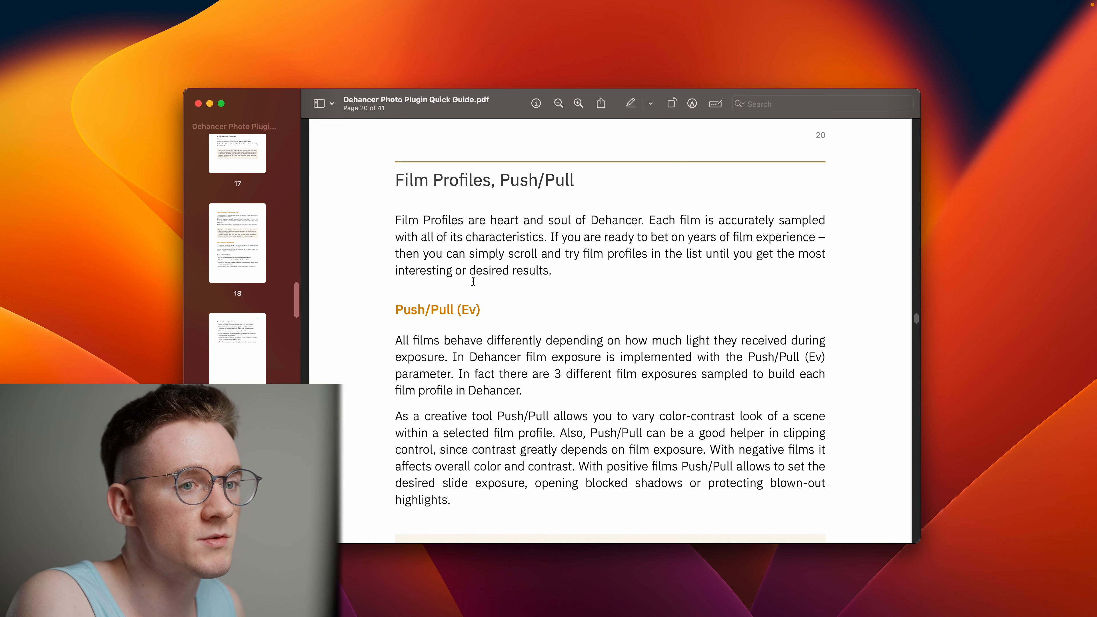
Step: Read the Dehancer Photo Plugin Quick Guide from Film Profiles, Push/Pull through Contrast Boost, Gamma Correction and Color Separation
scroll(474, 282, down, 15)
scroll(471, 288, down, 10)
scroll(468, 293, down, 6)
scroll(468, 292, down, 5)
scroll(467, 293, up, 5)
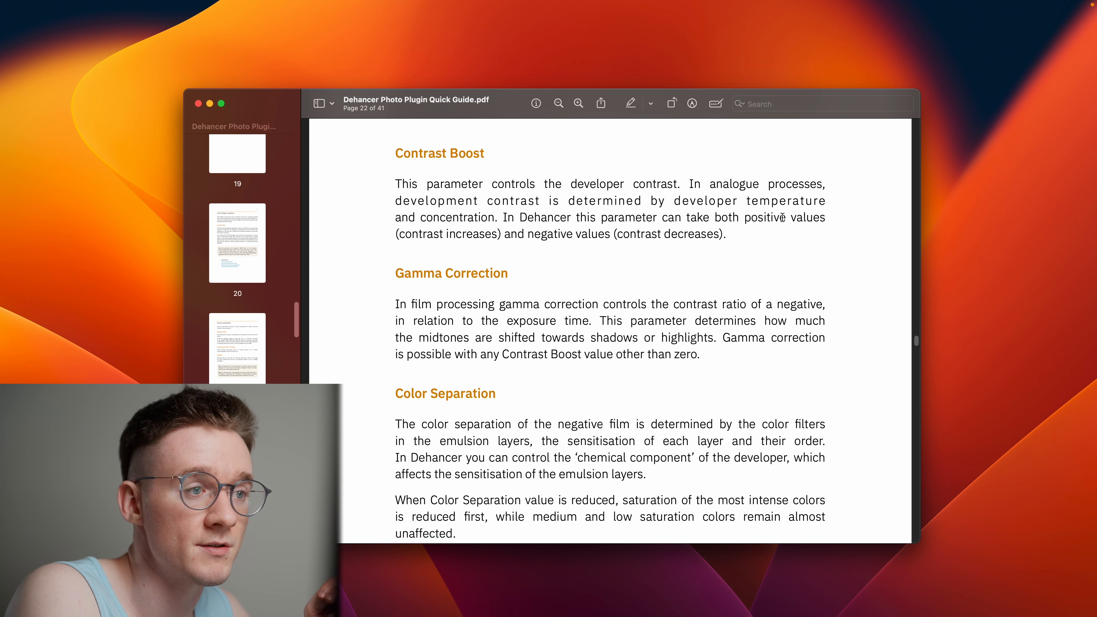
scroll(468, 378, down, 15)
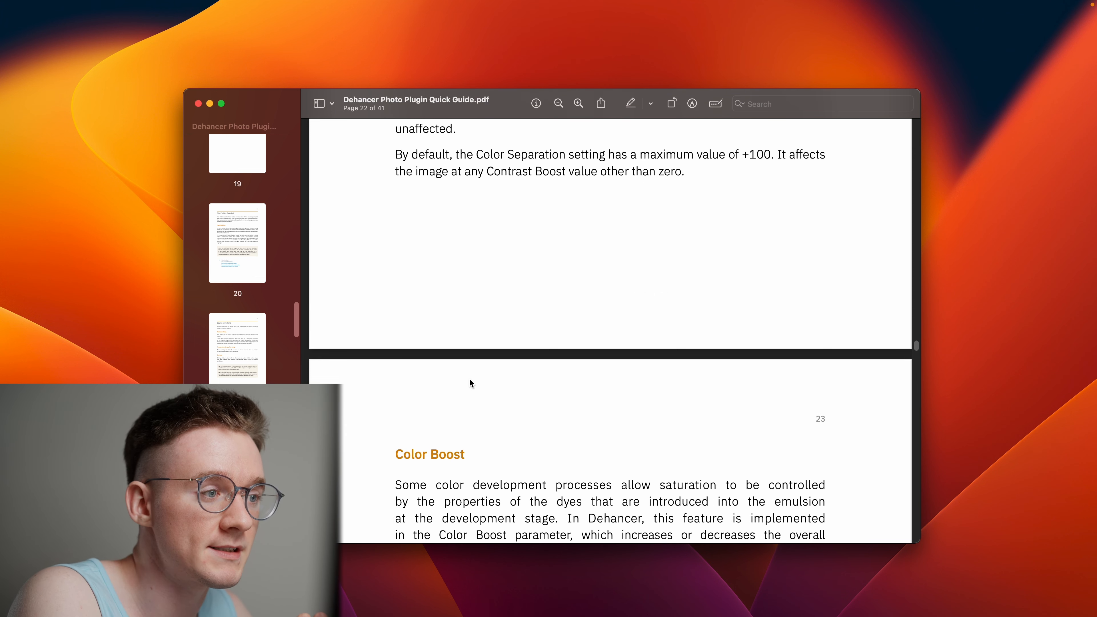
Step: Review the Source corrections page of the quick guide, covering Exposure Comp., Temperature Comp., Tint Comp. and Defringe
scroll(469, 384, up, 20)
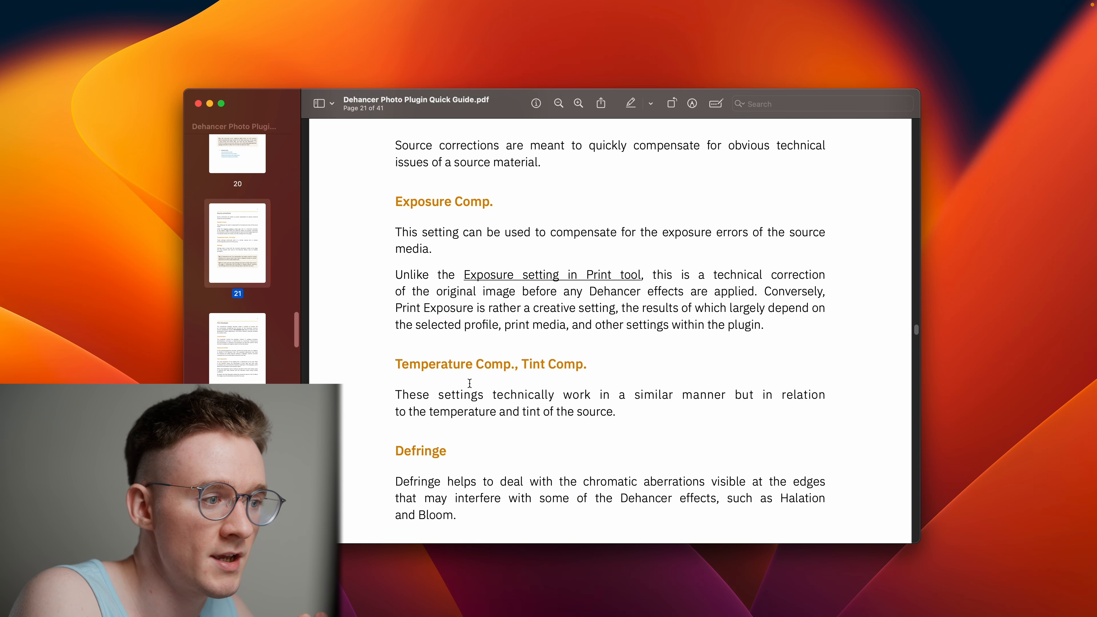
scroll(472, 380, down, 3)
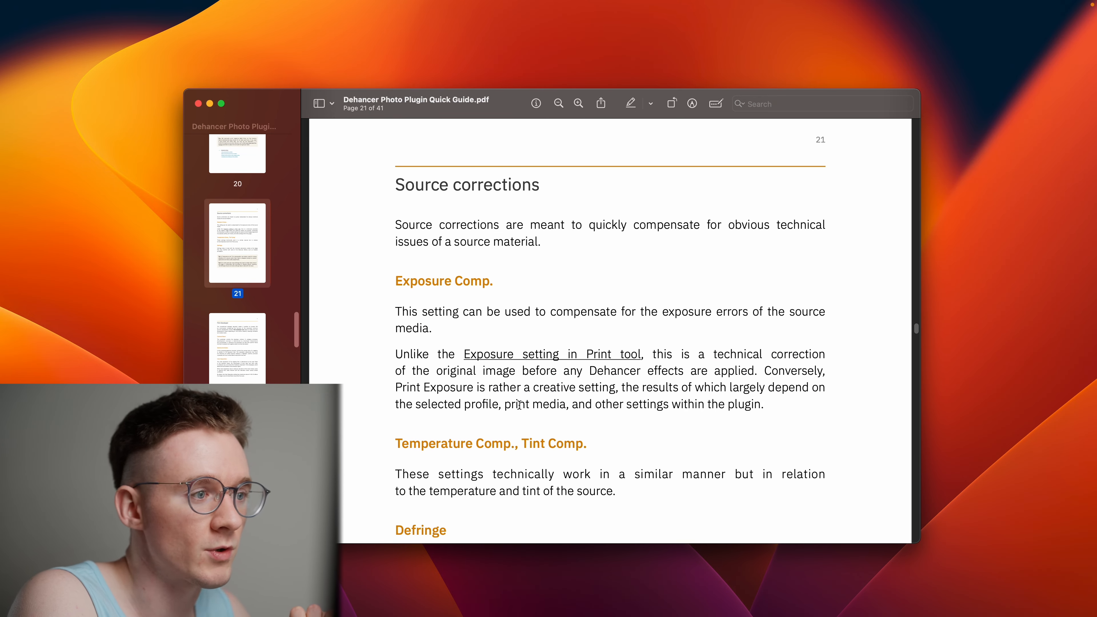
scroll(472, 353, up, 1)
scroll(472, 353, up, 5)
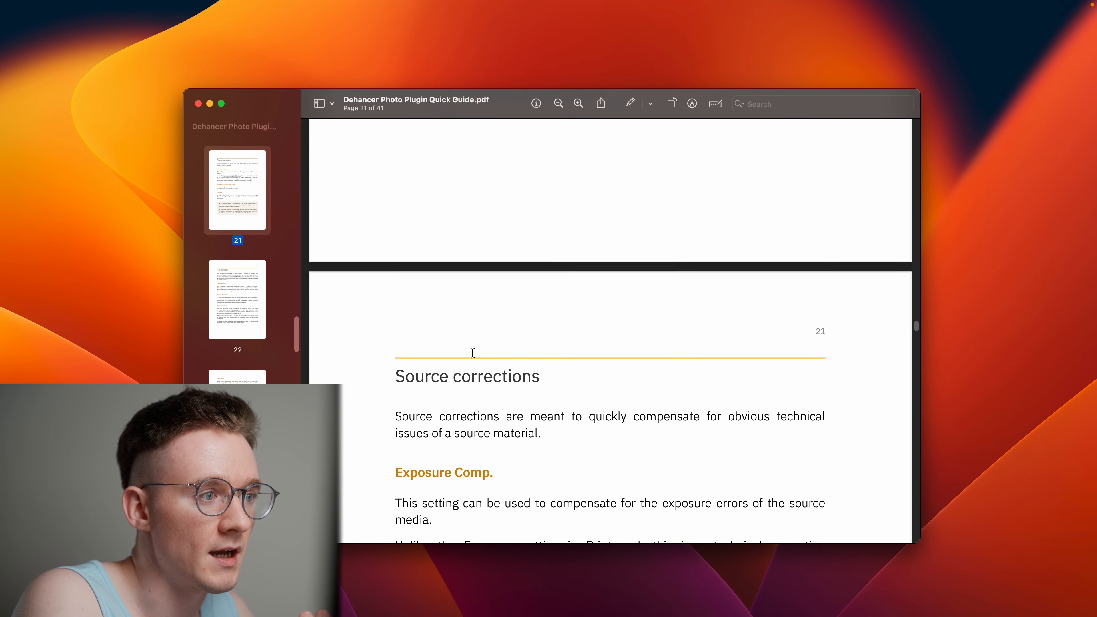
scroll(473, 354, down, 7)
scroll(478, 362, down, 4)
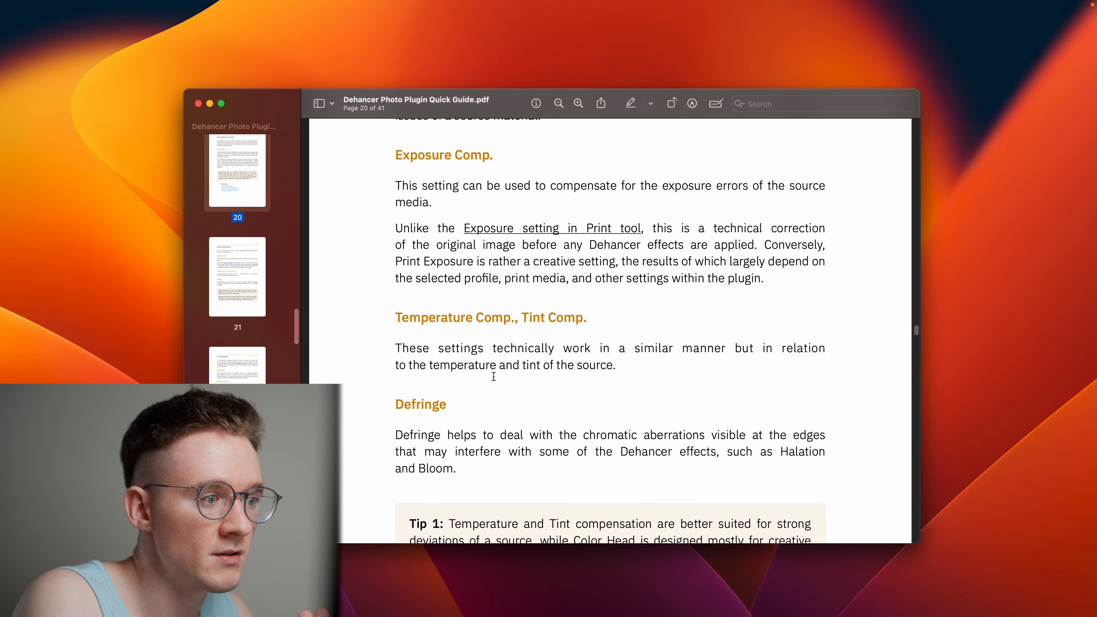
scroll(494, 375, up, 2)
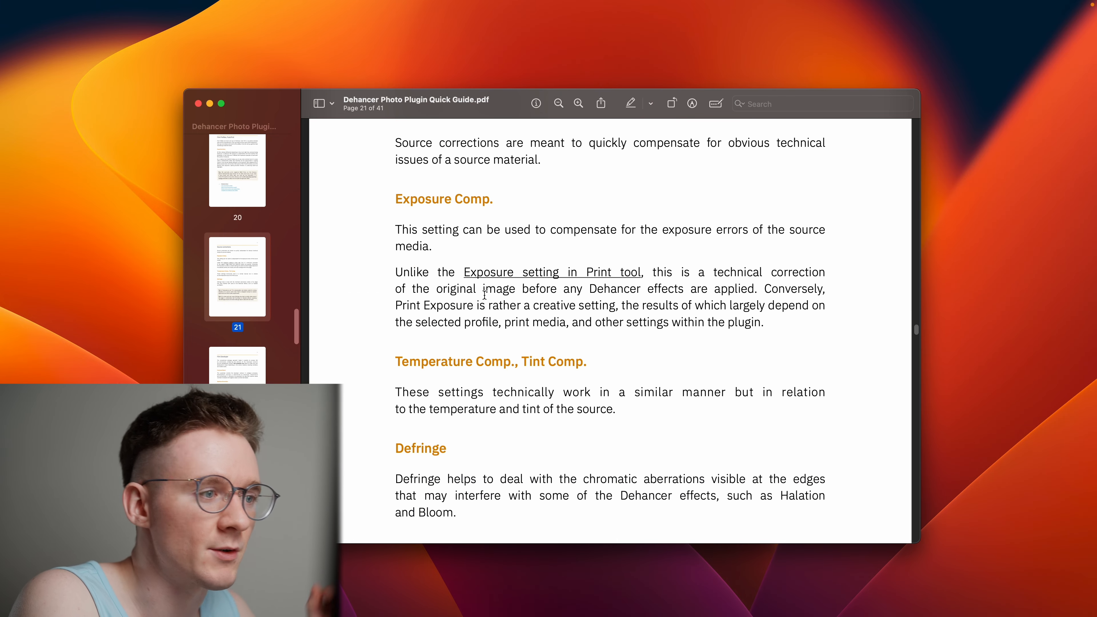
Step: Read on in the quick guide from Contrast Boost to the Color Boost section and its usage tips
scroll(475, 268, down, 10)
scroll(451, 280, down, 4)
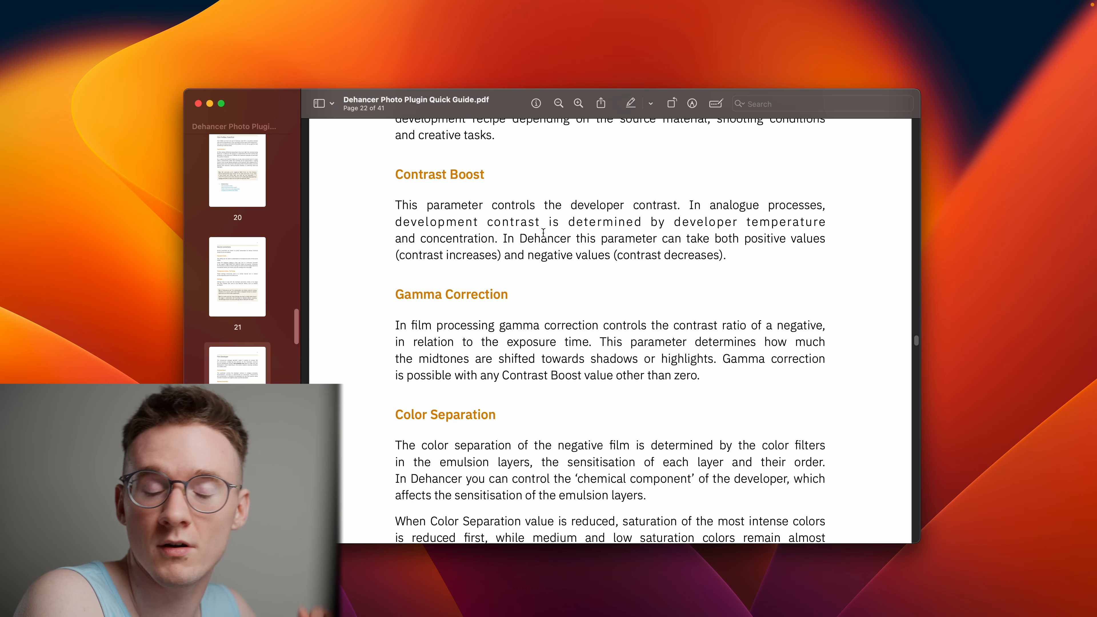
scroll(500, 289, down, 10)
scroll(501, 289, down, 20)
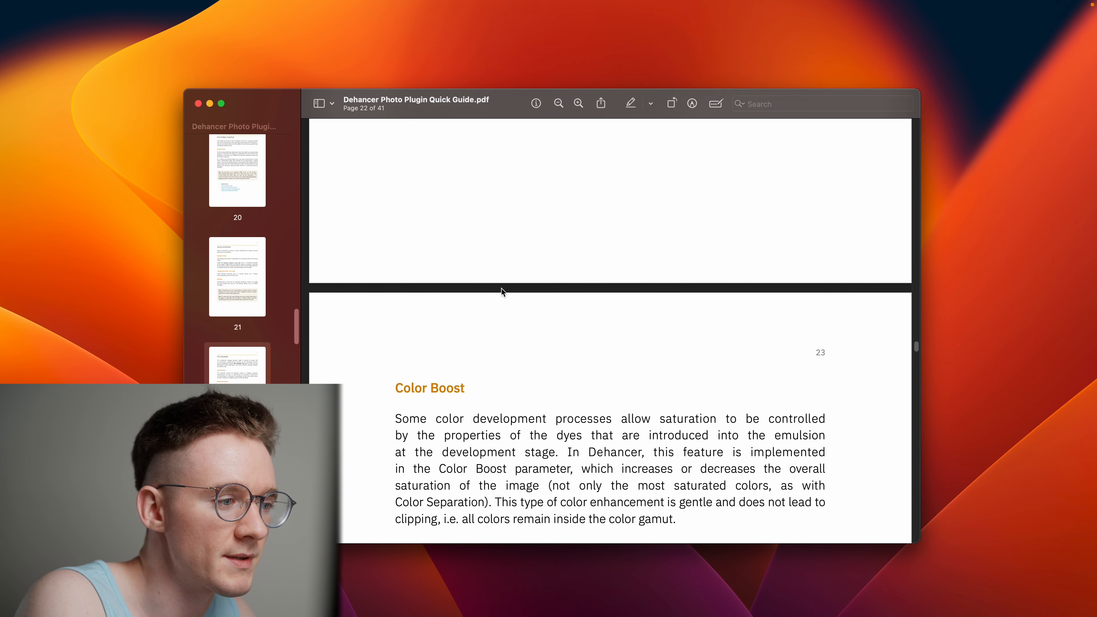
scroll(626, 281, down, 15)
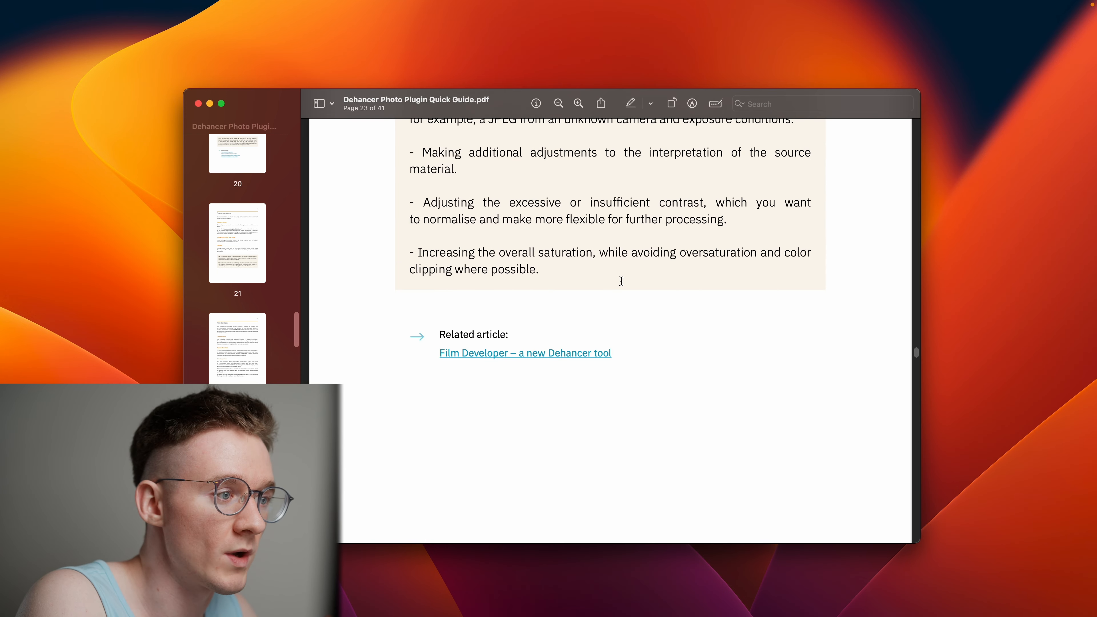
Step: Examine the quick guide's Film Compression page with its Impact, White Point and Tonal Range parameters
scroll(520, 280, down, 3)
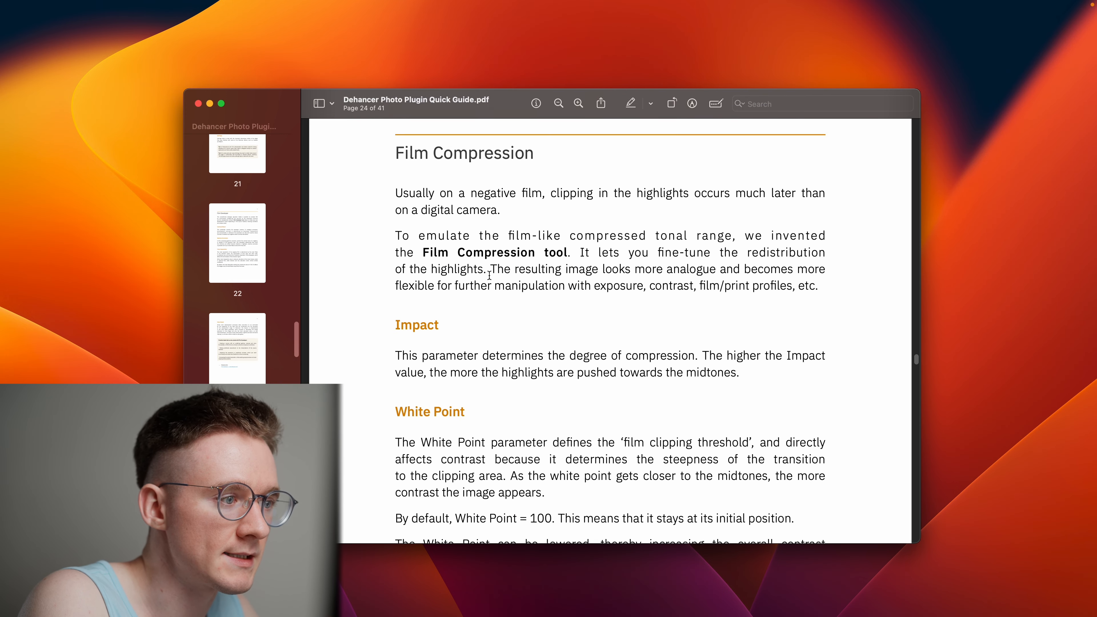
scroll(514, 259, up, 3)
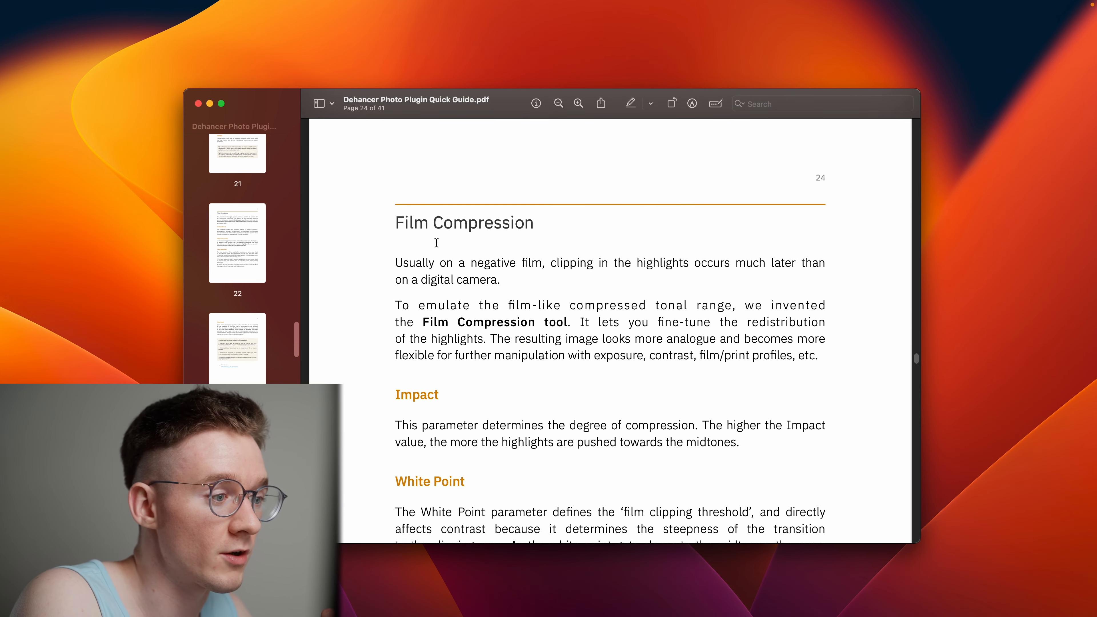
scroll(434, 242, down, 6)
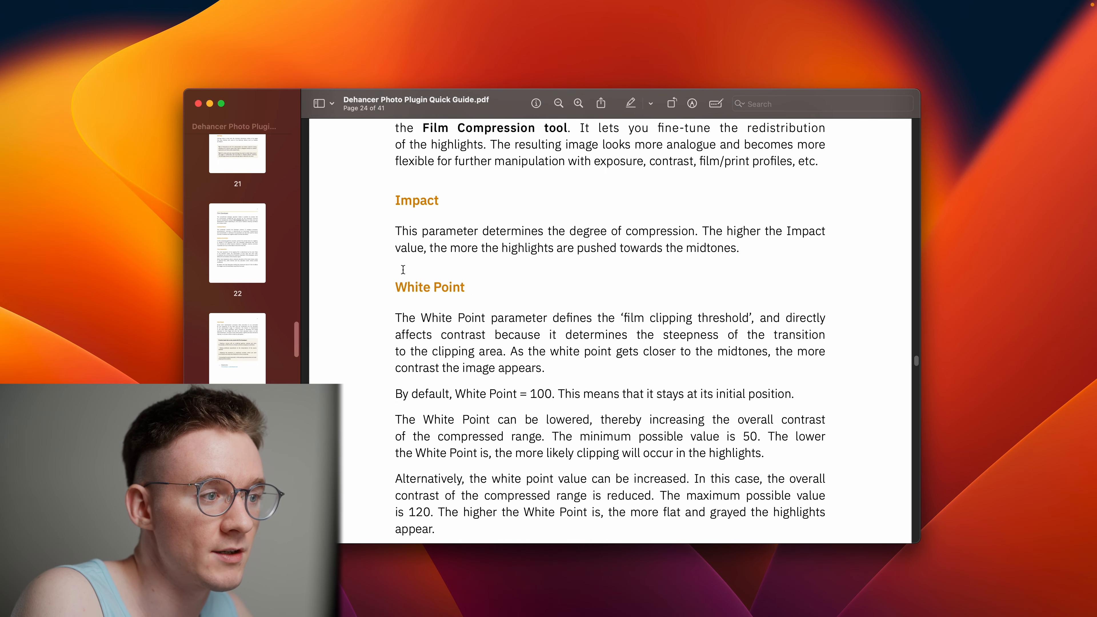
scroll(514, 277, down, 2)
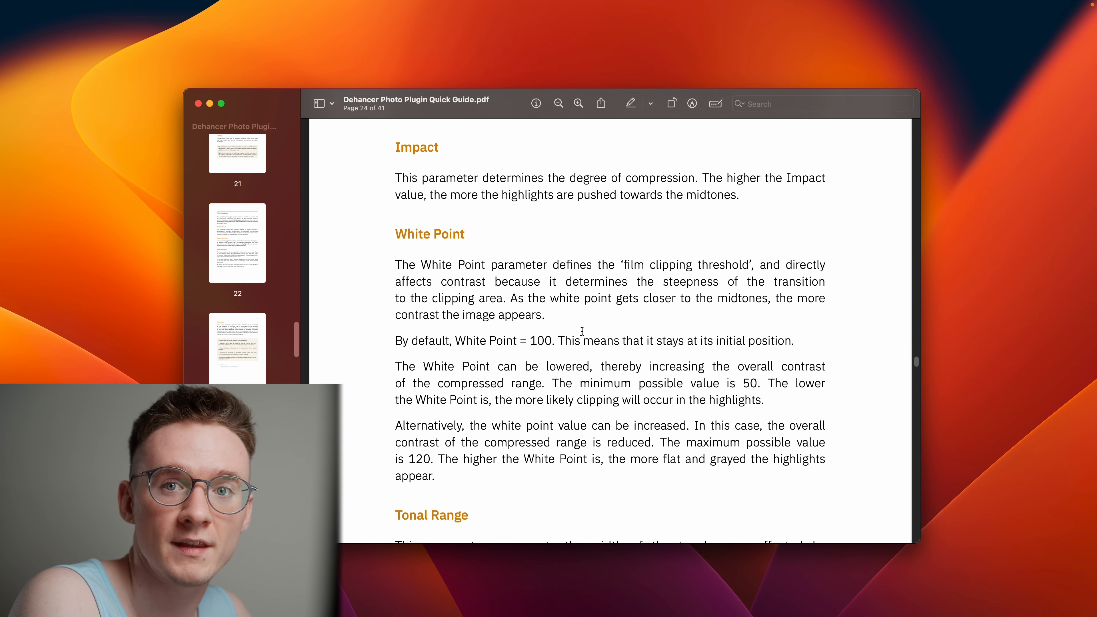
scroll(583, 331, down, 15)
scroll(376, 277, down, 5)
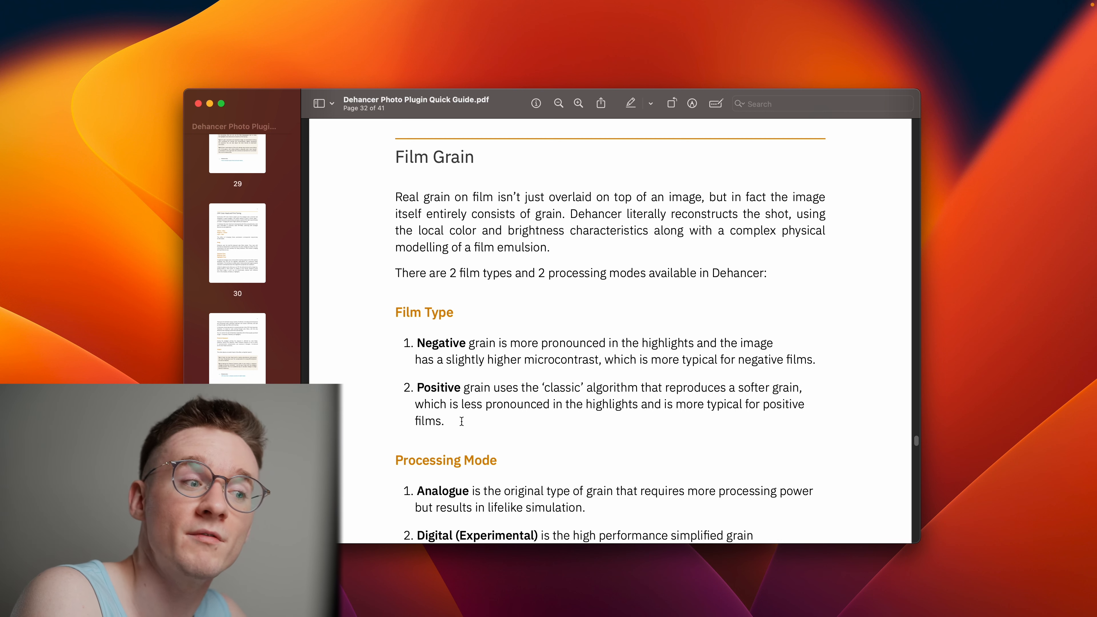
Step: Review the quick guide's Film Grain types, processing modes, Size and Amount, plus the preceding section on shadow, midtone and highlight toning
scroll(462, 421, down, 3)
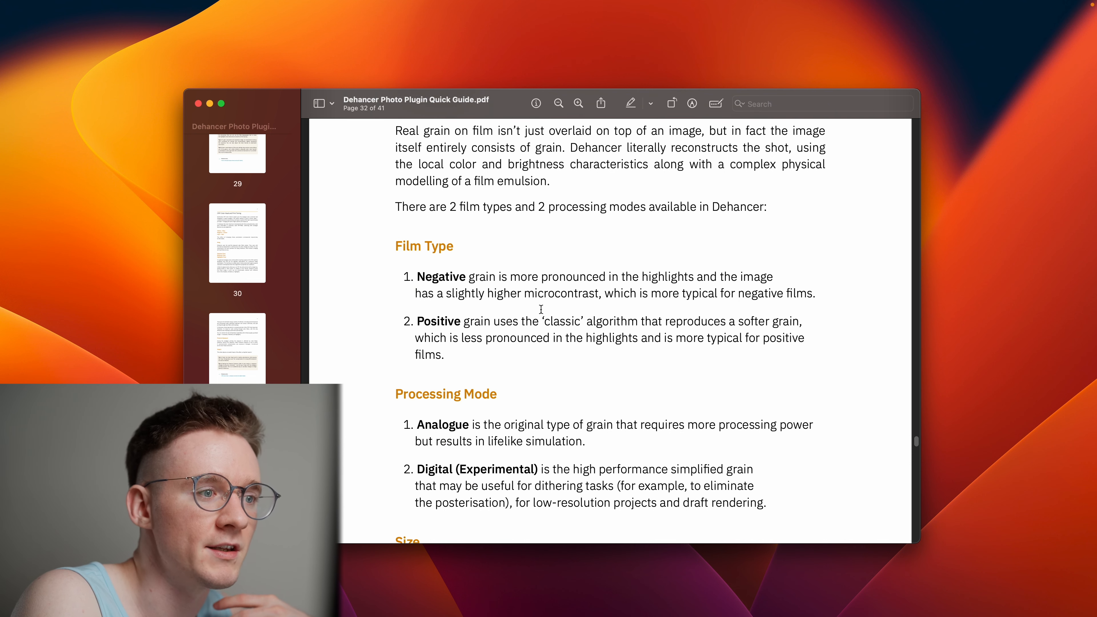
scroll(691, 339, down, 1)
scroll(493, 316, up, 1)
scroll(392, 313, down, 2)
scroll(592, 312, down, 10)
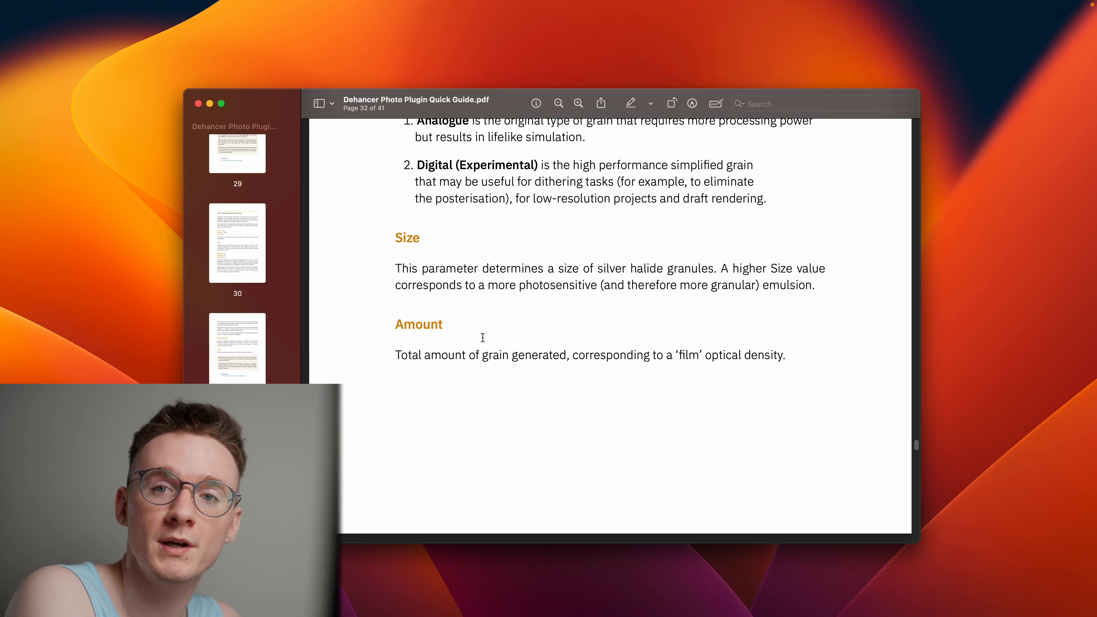
scroll(639, 221, up, 20)
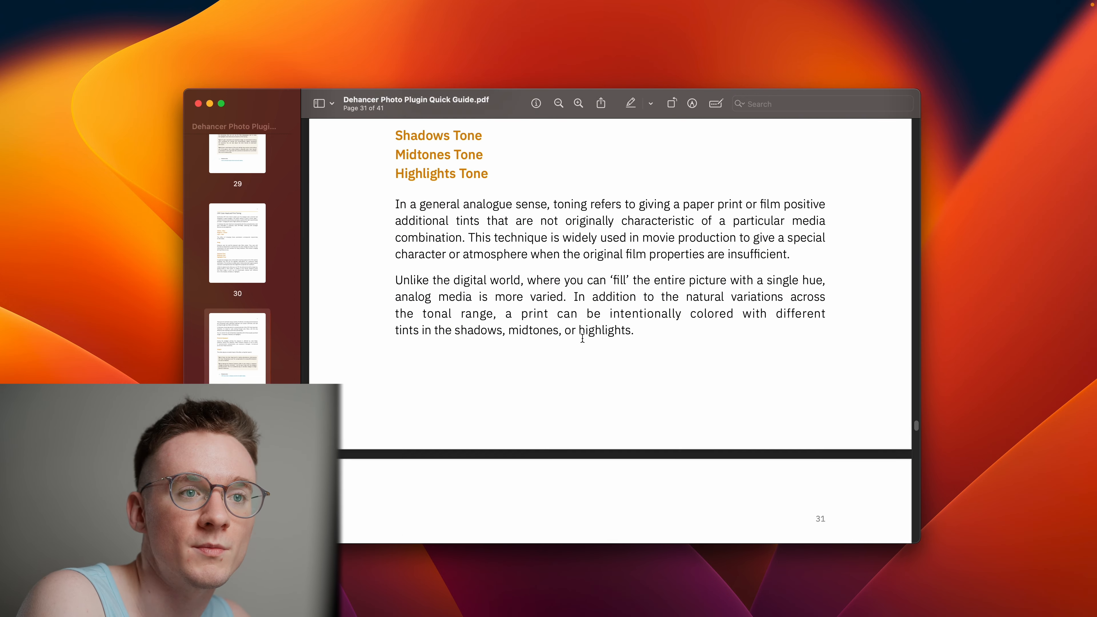
scroll(581, 340, down, 5)
scroll(534, 281, up, 5)
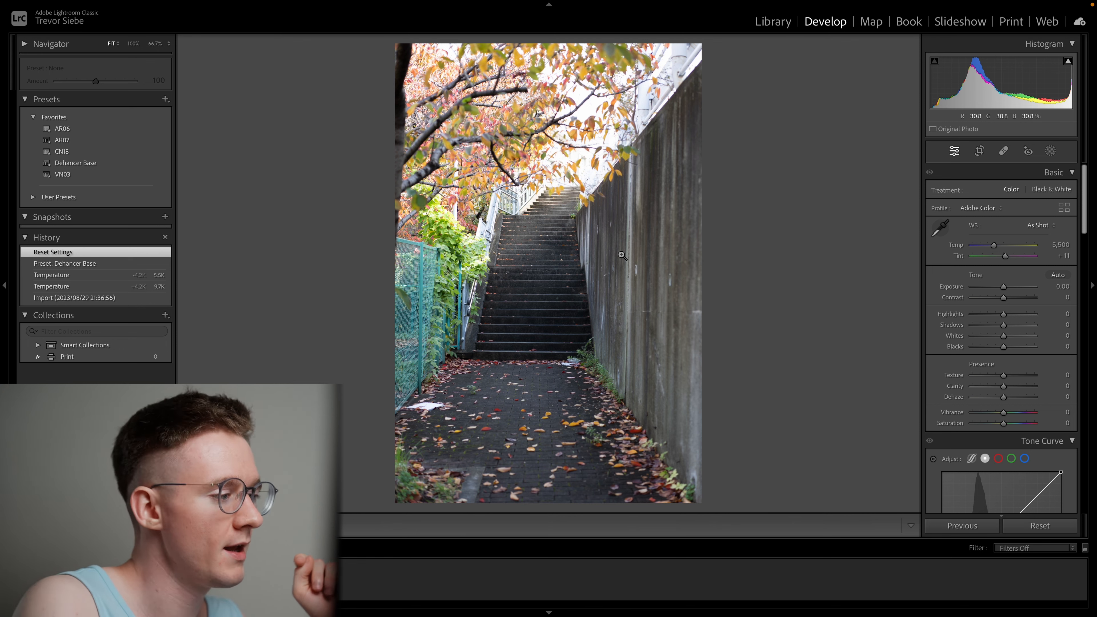
Step: In Lightroom Classic, browse the imported photos and apply the Dehancer Base preset to the autumn staircase photo
key(Right)
key(Right)
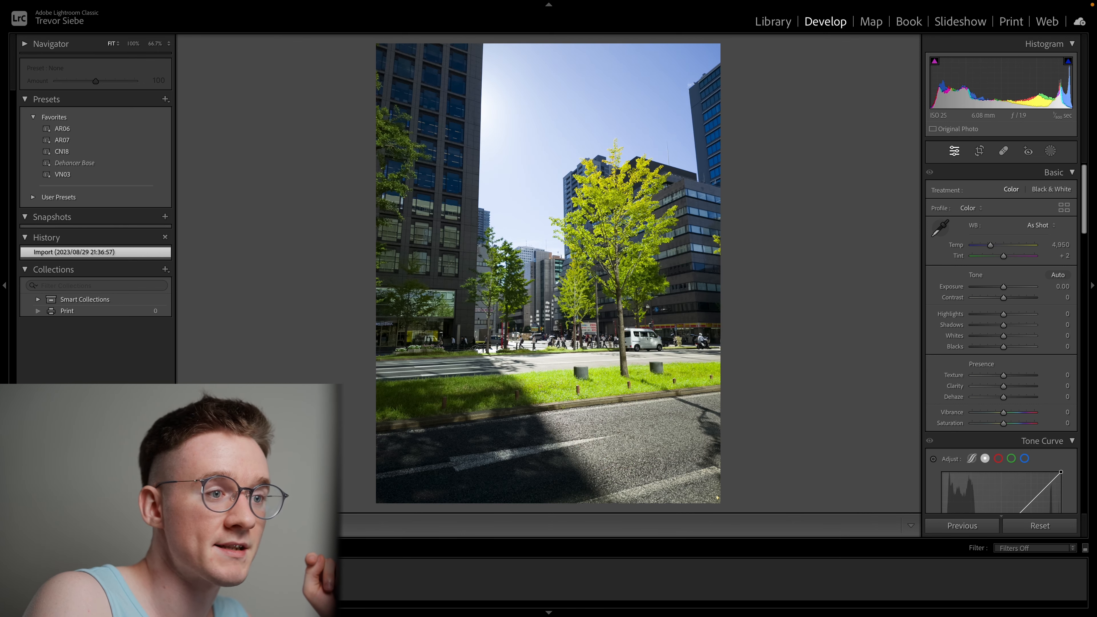
key(Right)
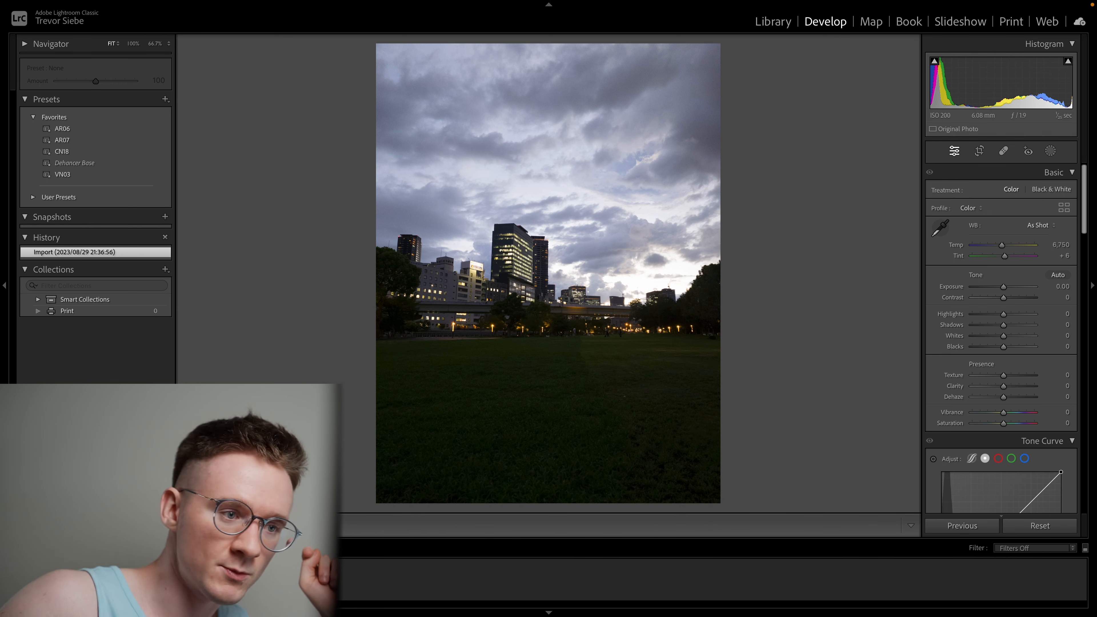
key(Right)
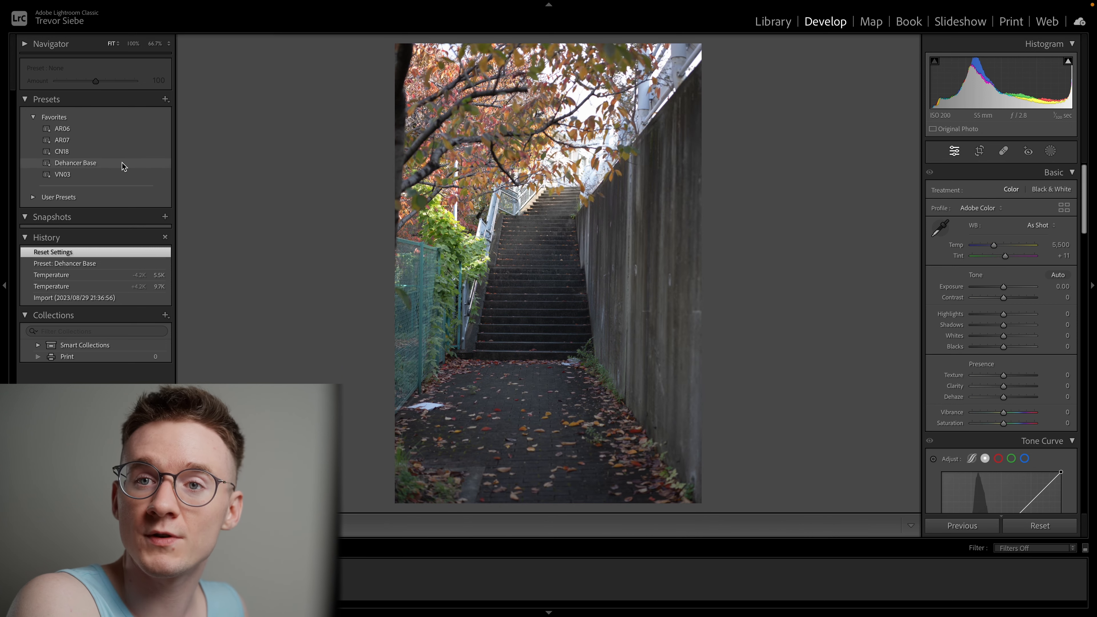
click(107, 167)
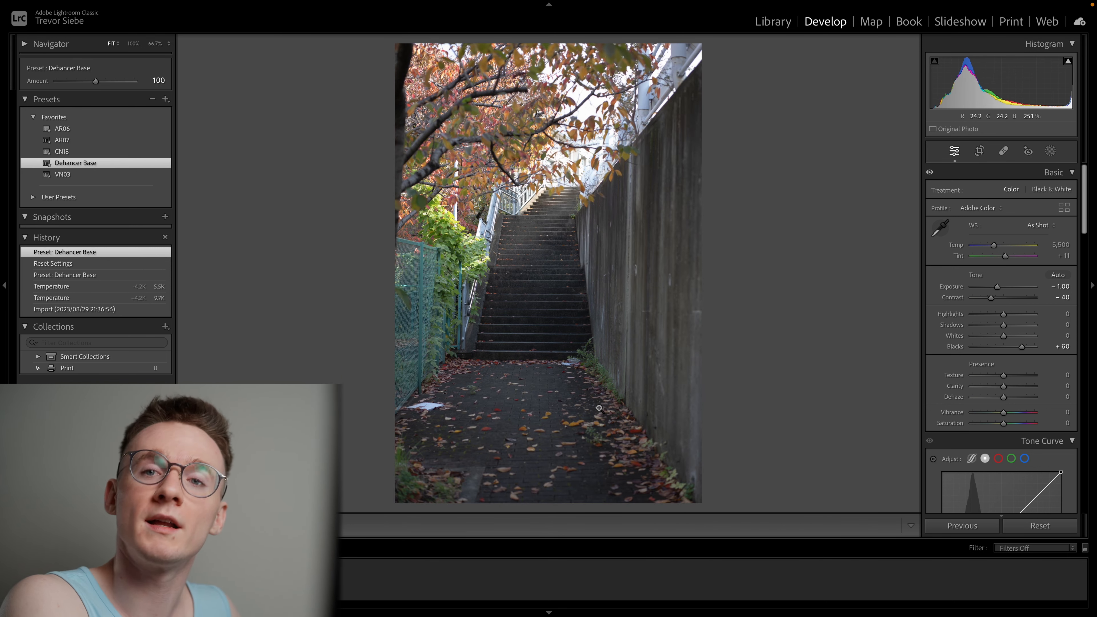
Step: Compare the staircase photo before and after the preset side by side, and return to the single-photo view
key(y)
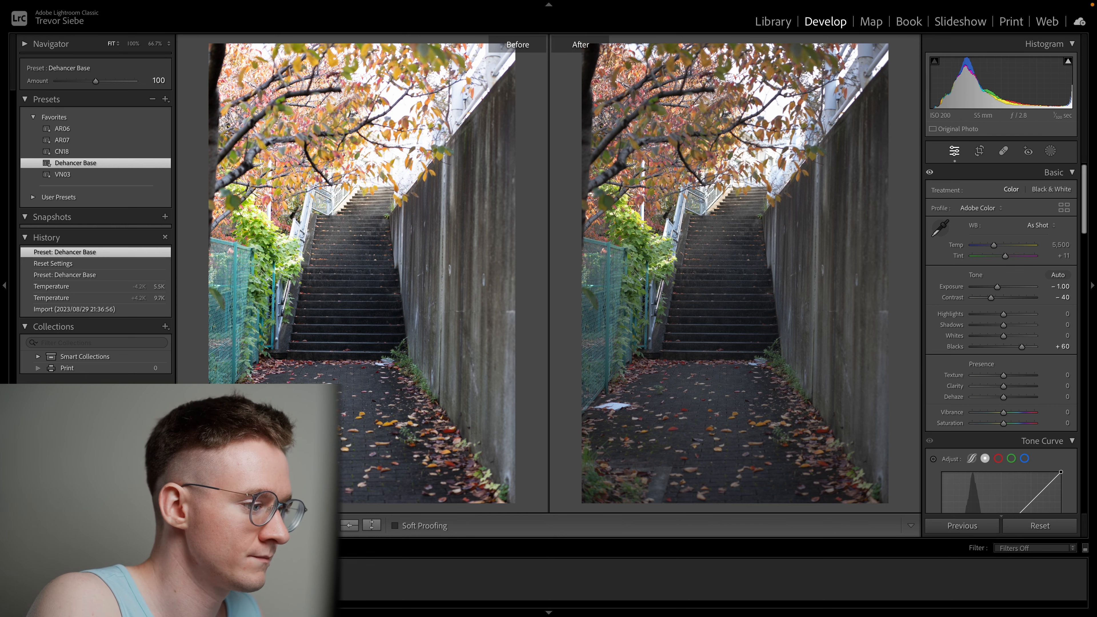
key(y)
click(502, 289)
click(539, 241)
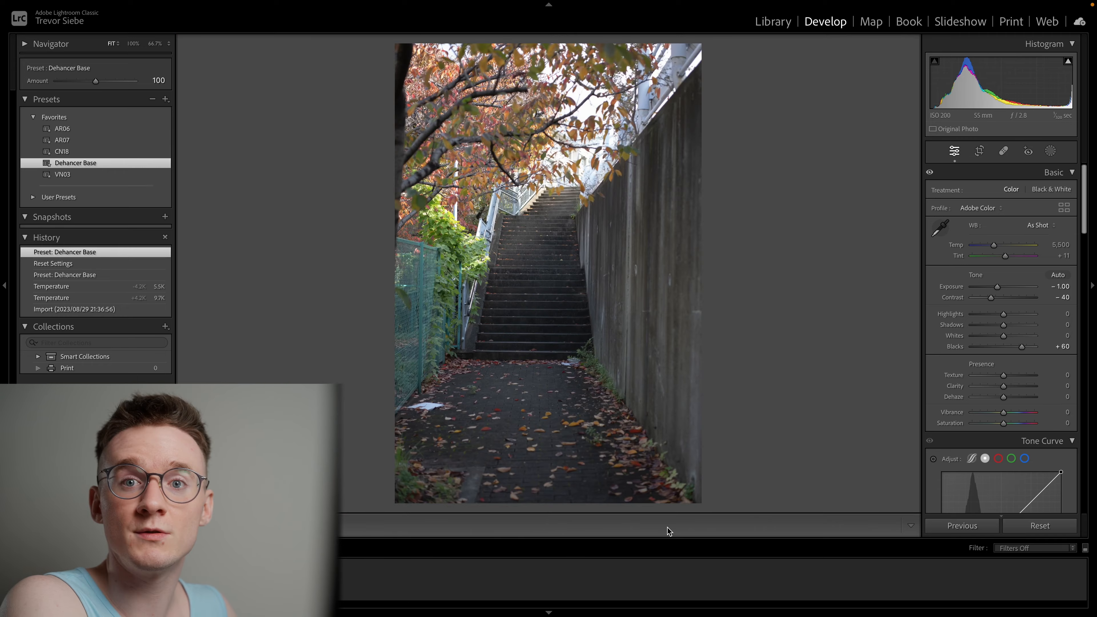
Step: Open a 16-bit sRGB TIFF copy of the staircase photo with Lightroom adjustments in the Dehancer plugin, and make the plugin window full screen
right_click(543, 215)
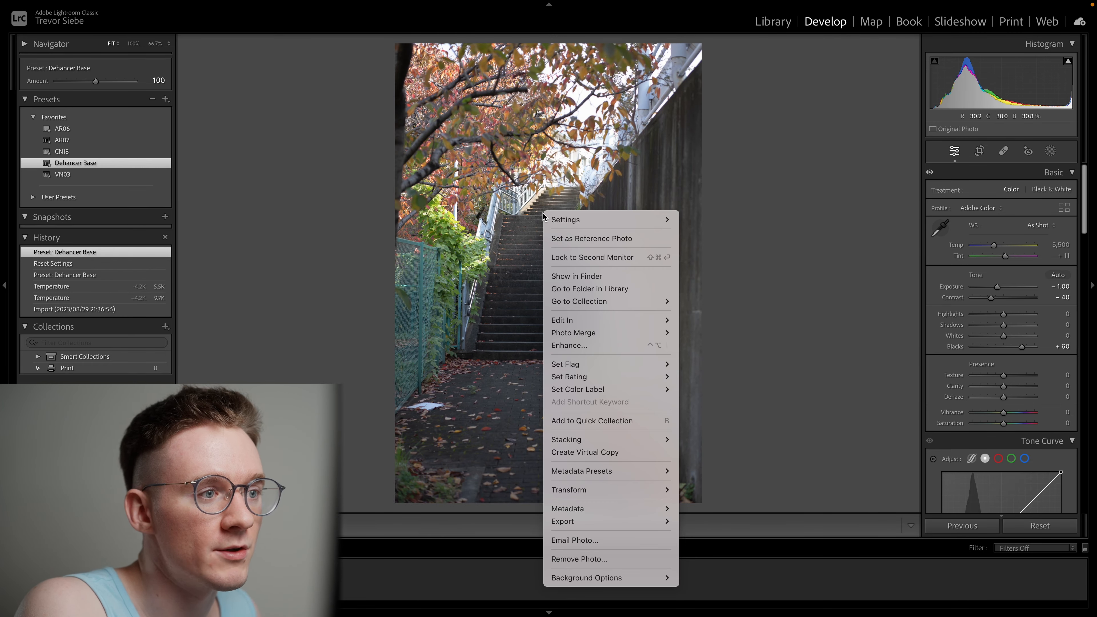
mouse_move(621, 320)
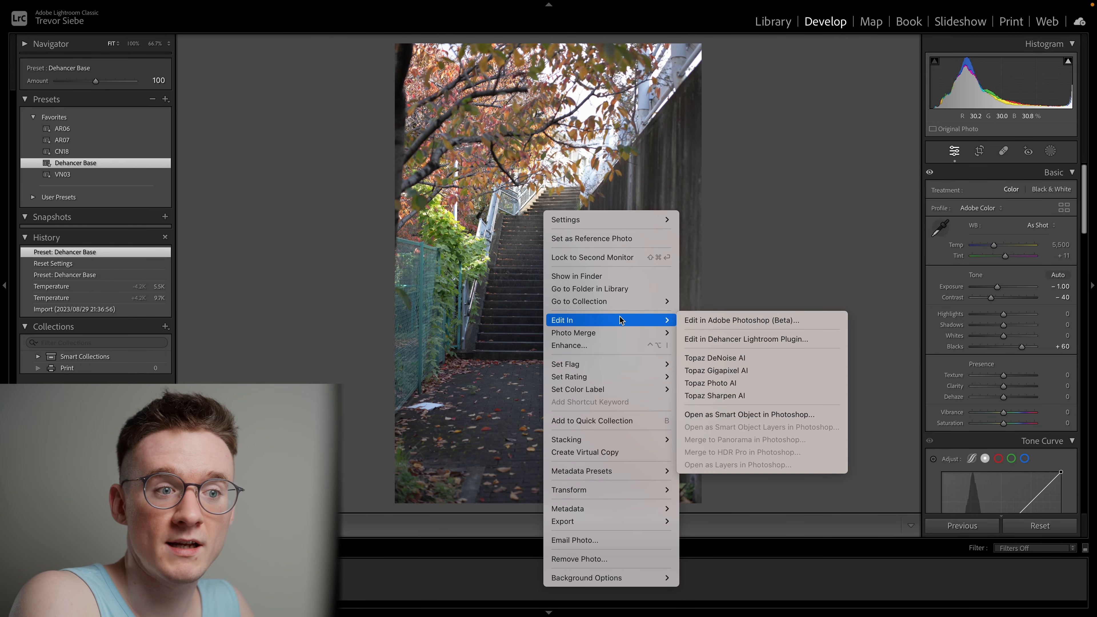
click(720, 343)
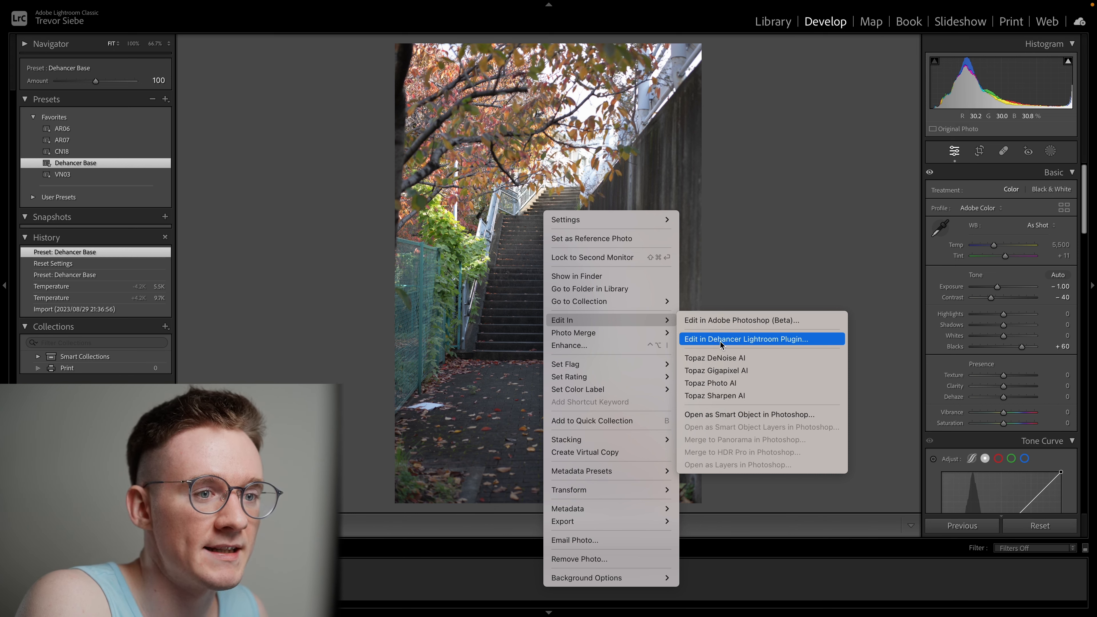
click(784, 342)
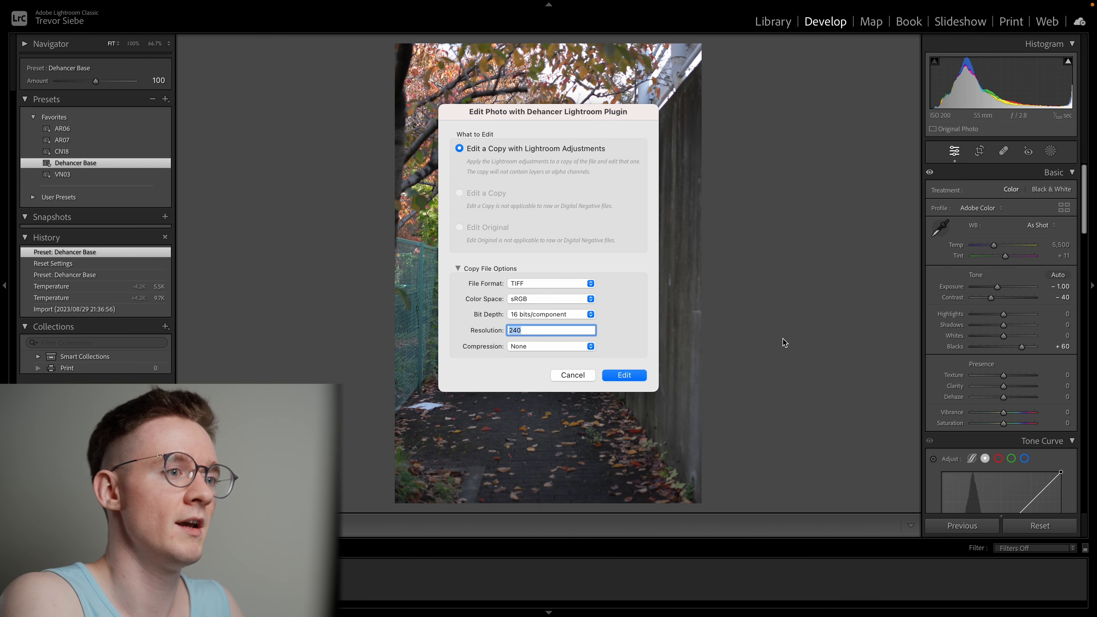
key(Return)
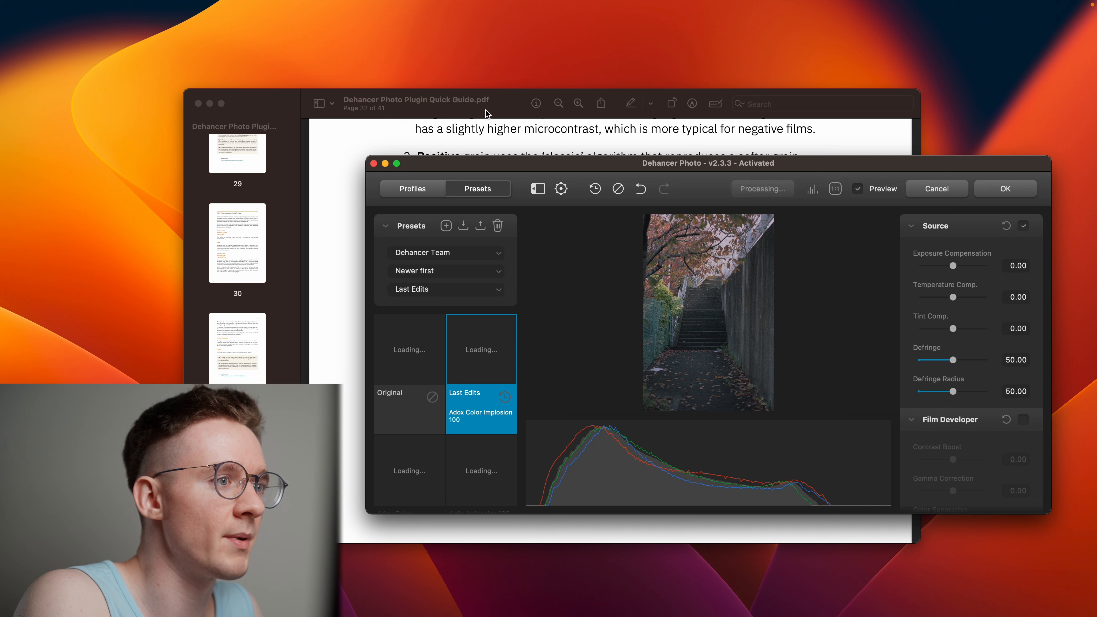
drag(598, 162, 473, 124)
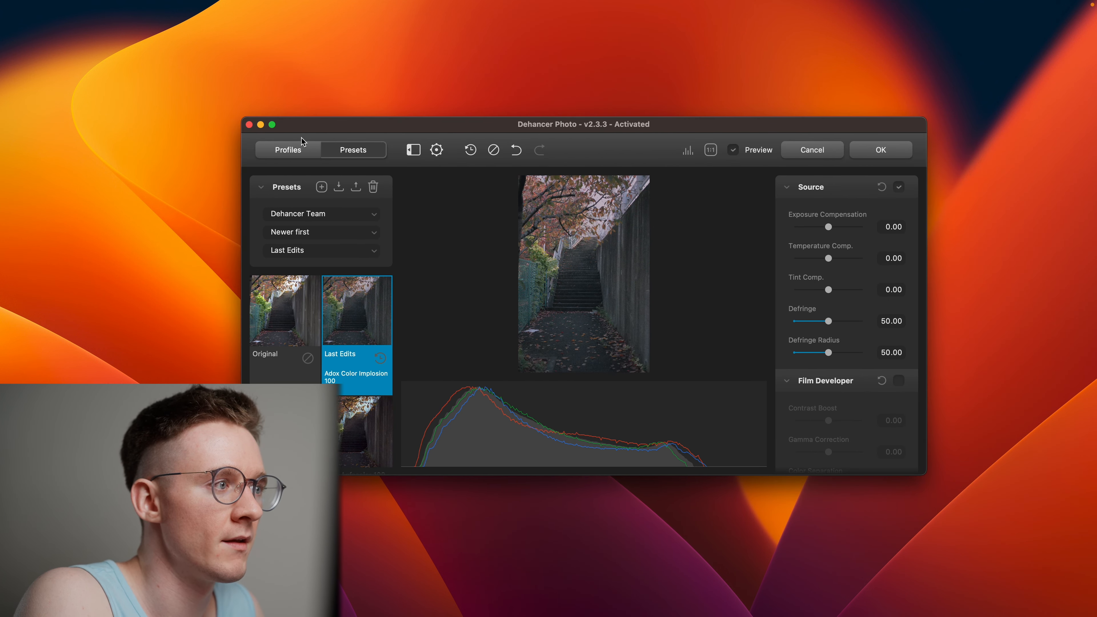
key(ctrl+super+f)
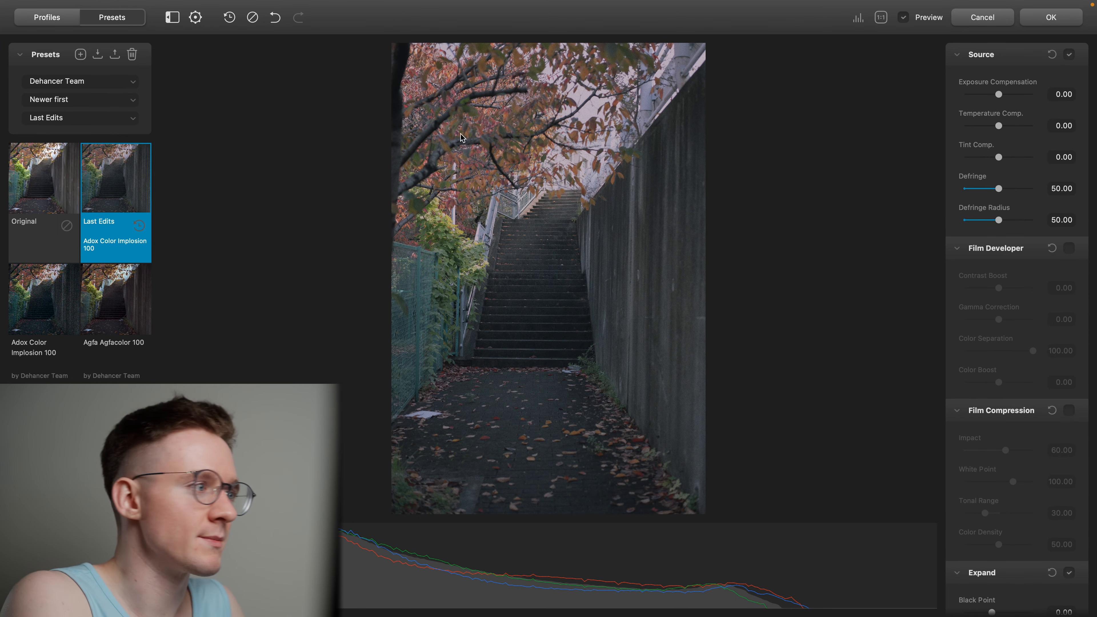
Step: Set the photo to the Original preset, try Agfa Agfacolor 100, and return to Original
click(35, 163)
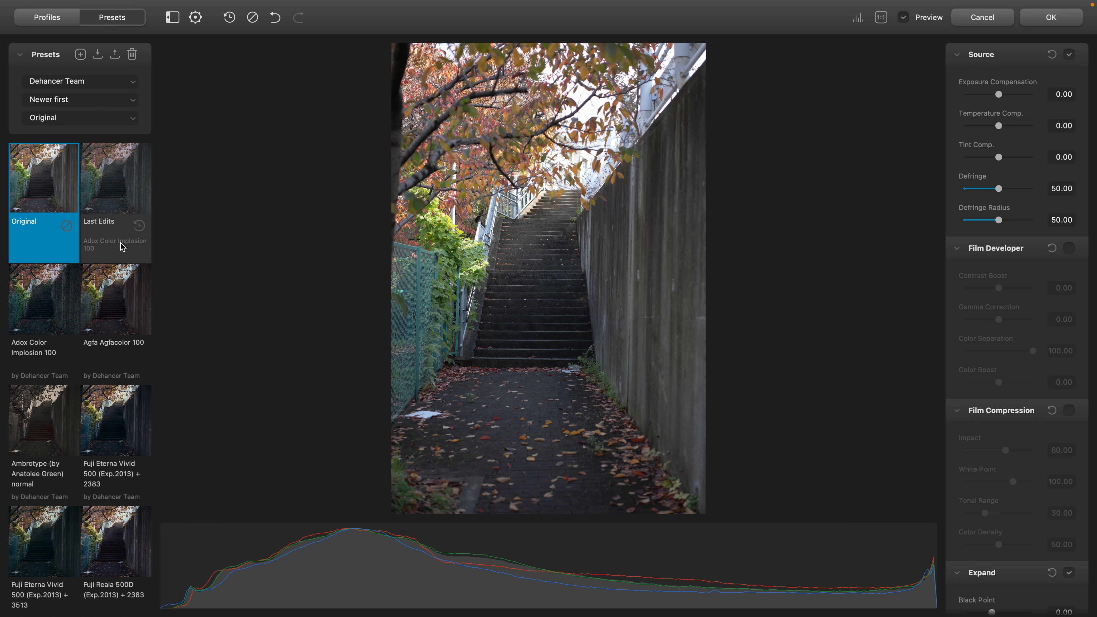
click(124, 311)
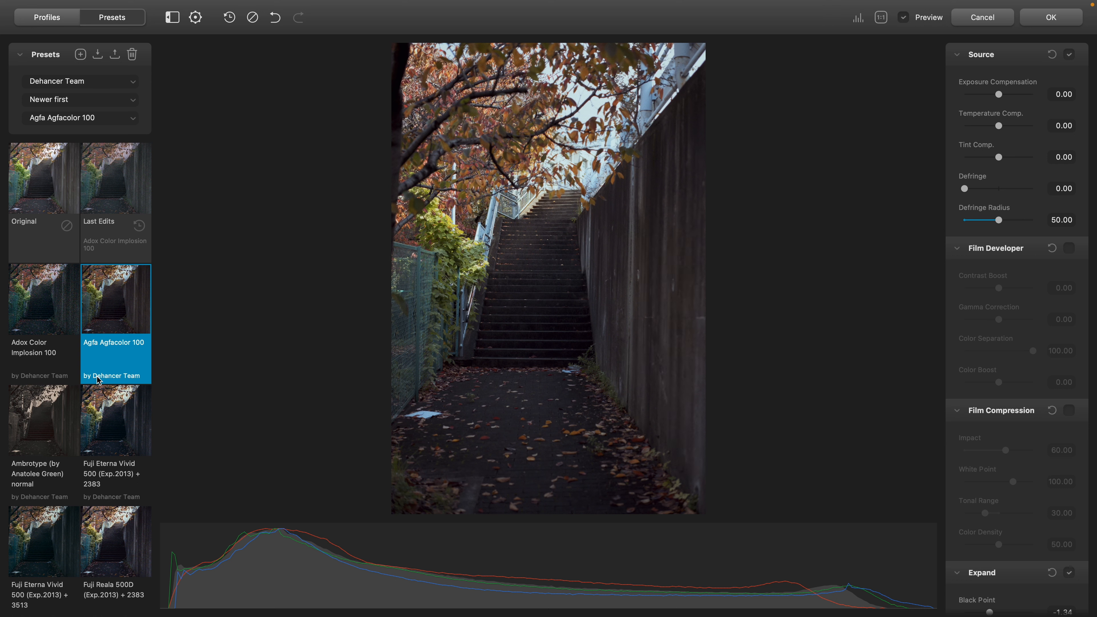
click(39, 187)
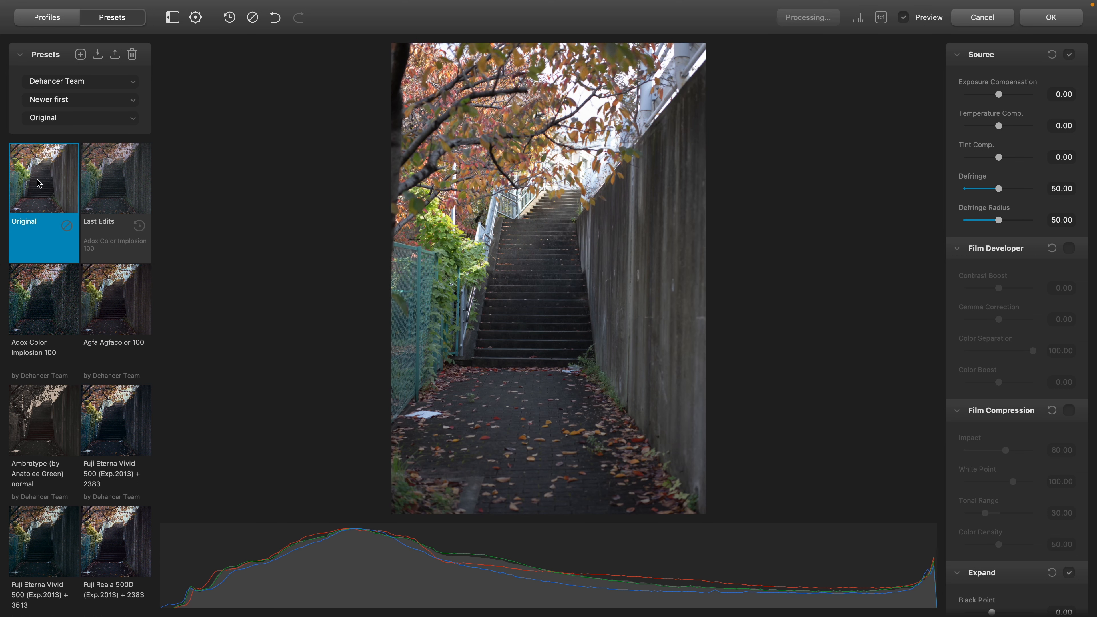
Step: Look over the film profiles and the adjustment sections down to Print, and enable the Film Profile with Adox Color Implosion 100
click(49, 22)
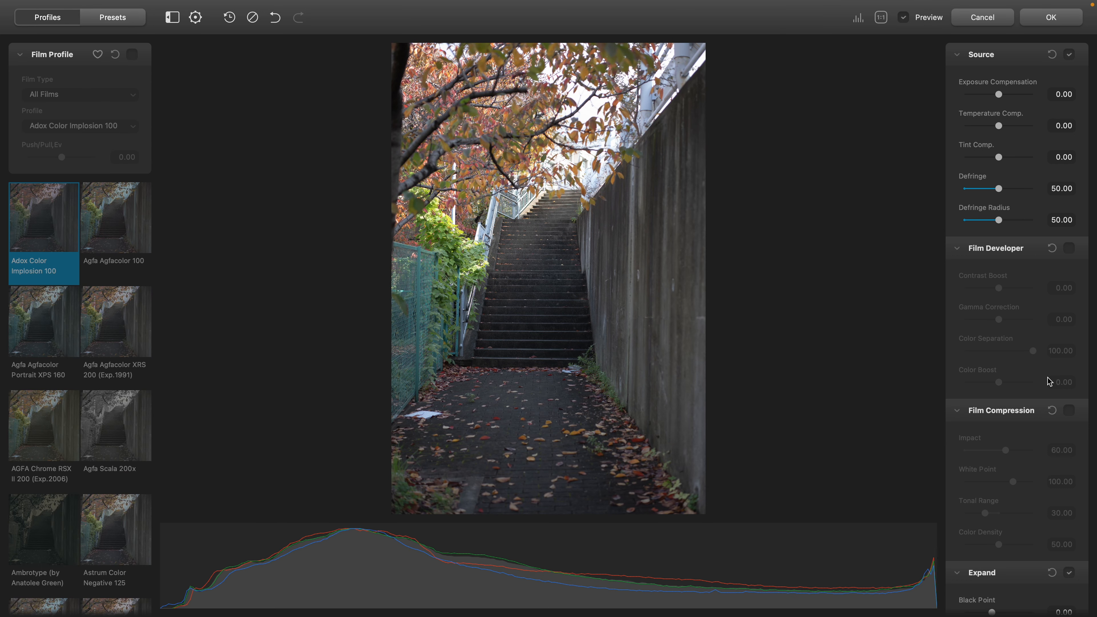
scroll(1050, 382, down, 5)
scroll(1037, 377, down, 2)
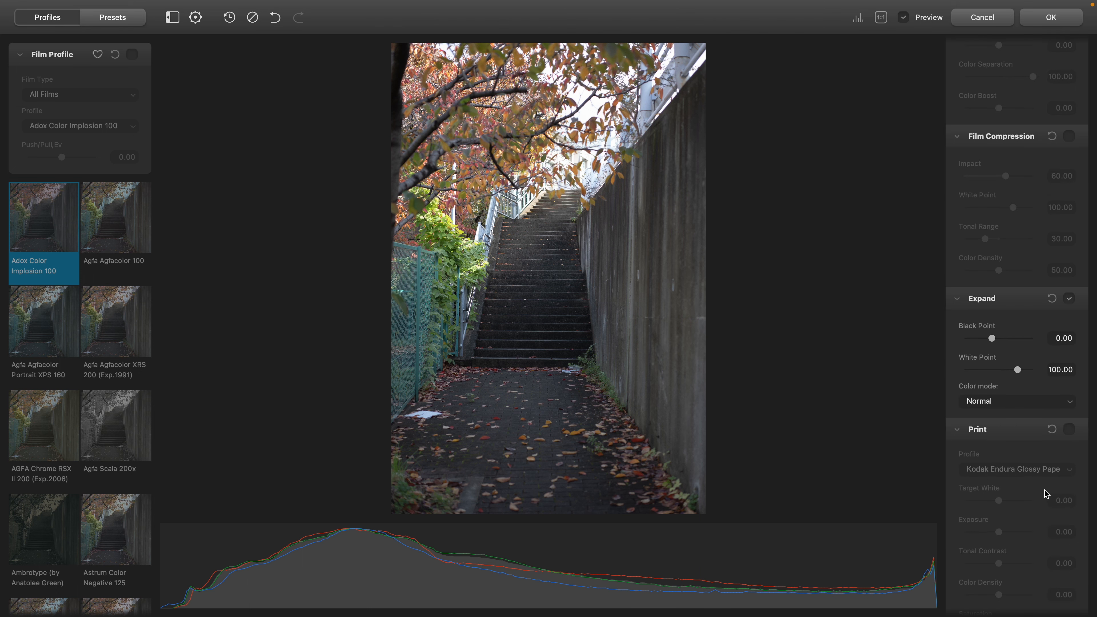
click(115, 18)
click(48, 17)
click(133, 55)
click(133, 55)
click(133, 55)
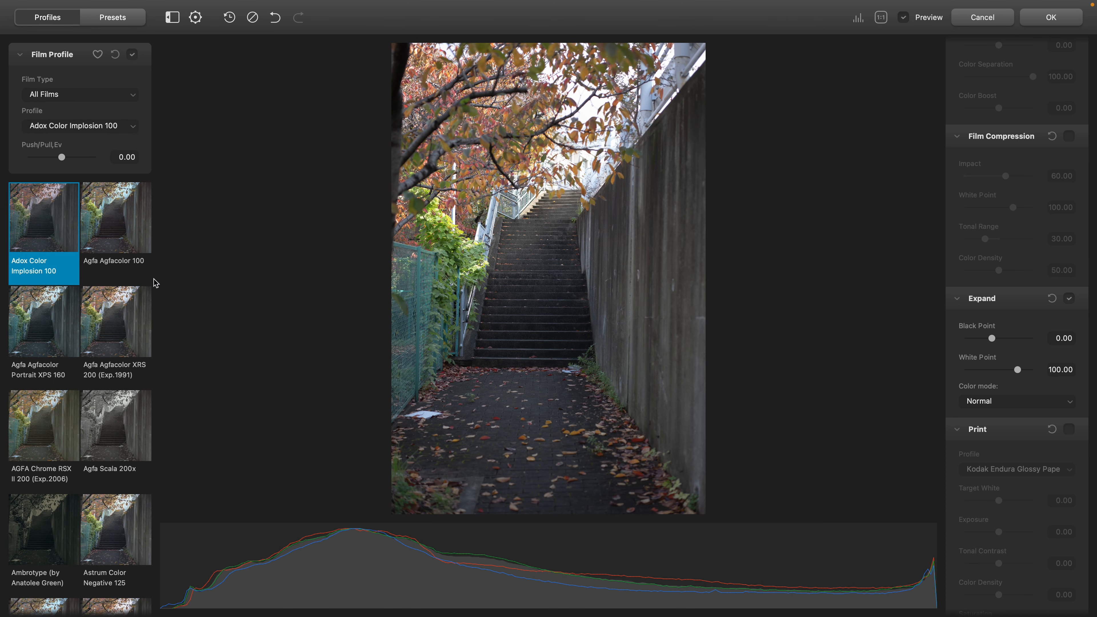
Step: Try the Cinestill 800T film profile on the photo and turn Film Profile off
scroll(108, 369, down, 9)
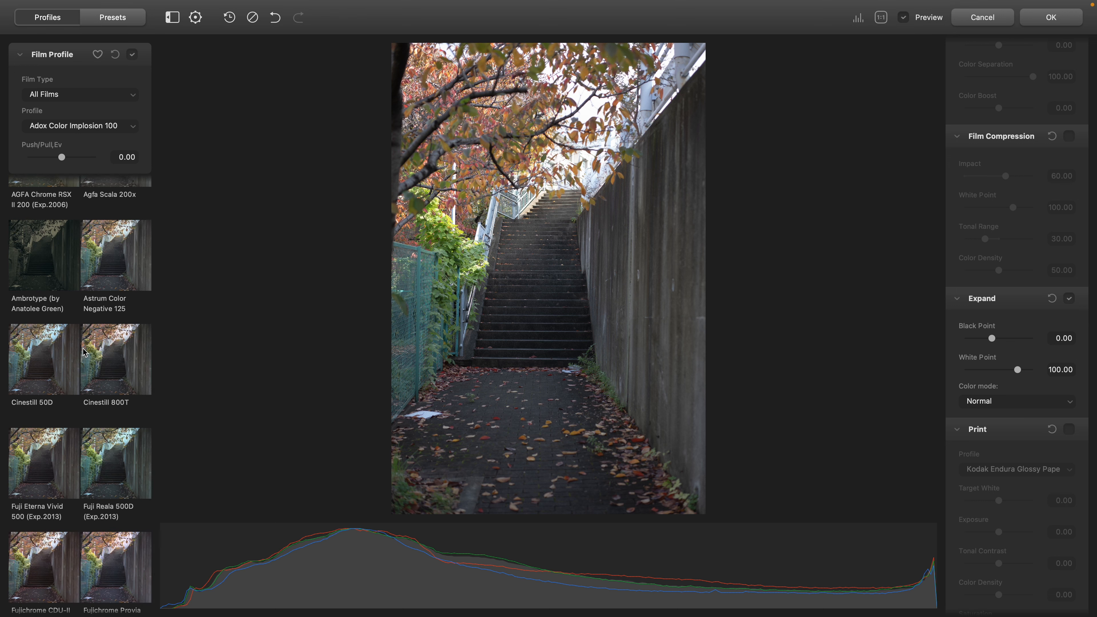
scroll(92, 355, up, 3)
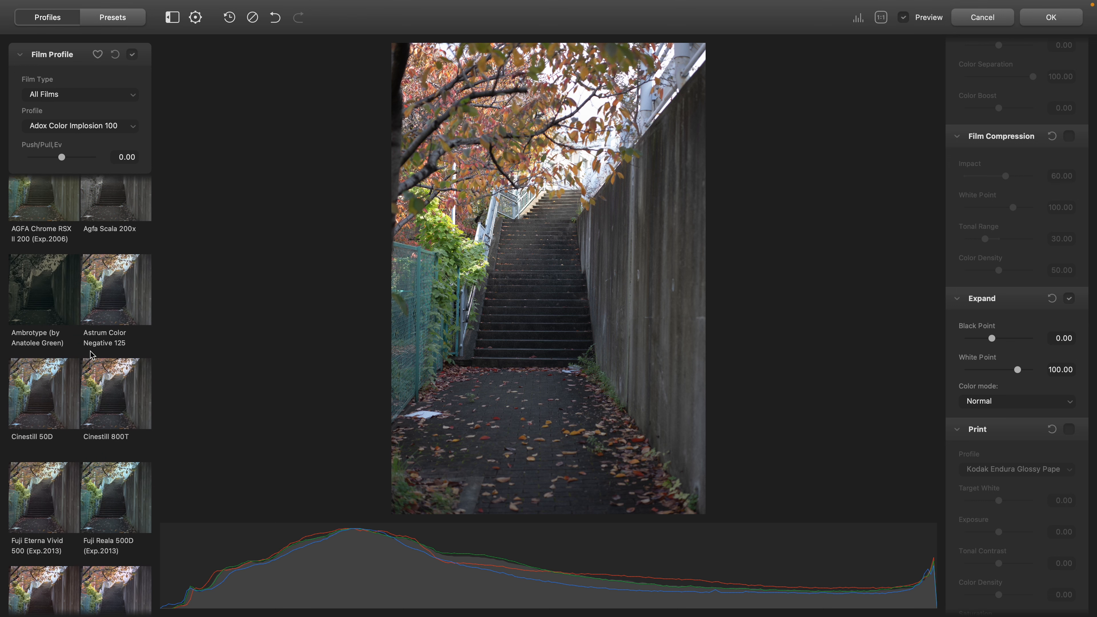
click(126, 403)
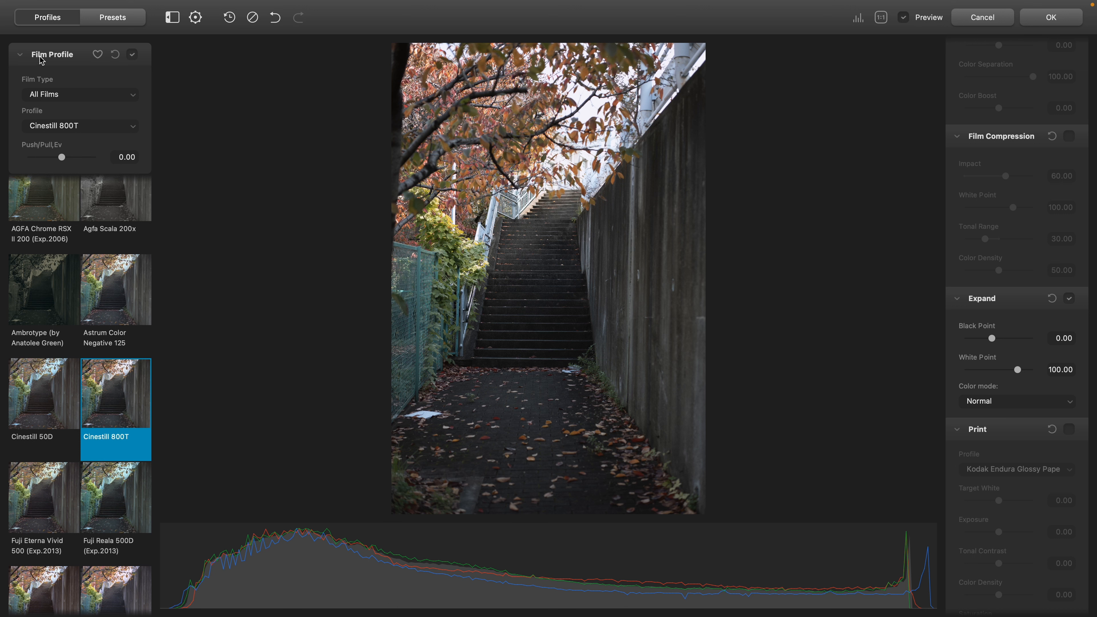
scroll(73, 312, up, 5)
click(133, 54)
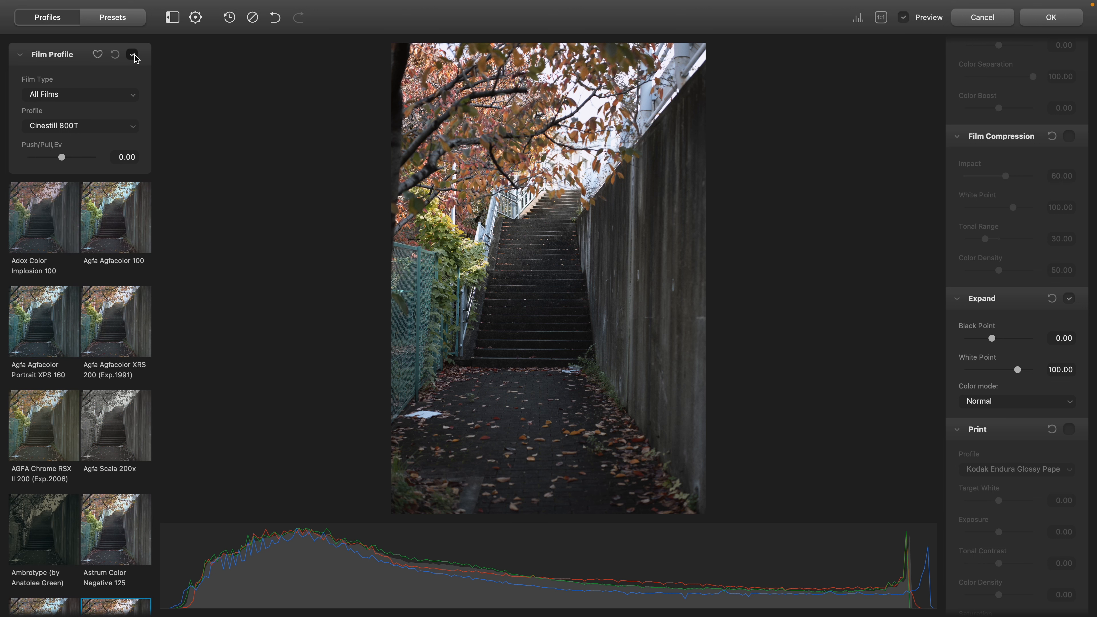
Step: Browse the Dehancer Team presets and apply Fujichrome Velvia 50 + 2383 to the staircase photo
click(120, 19)
scroll(89, 314, down, 1)
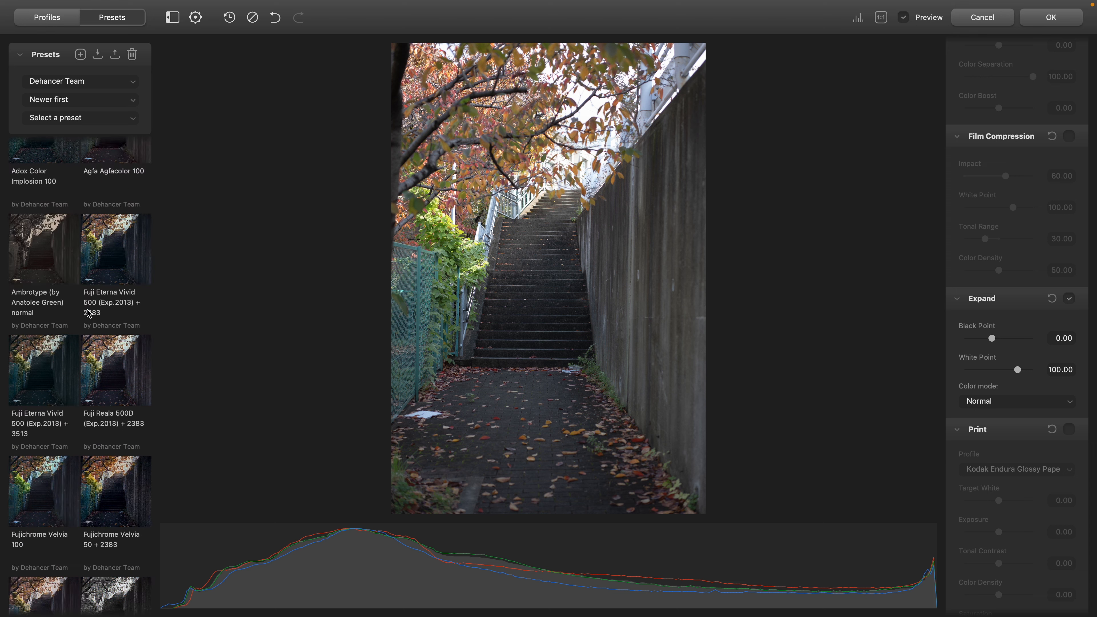
scroll(90, 337, up, 4)
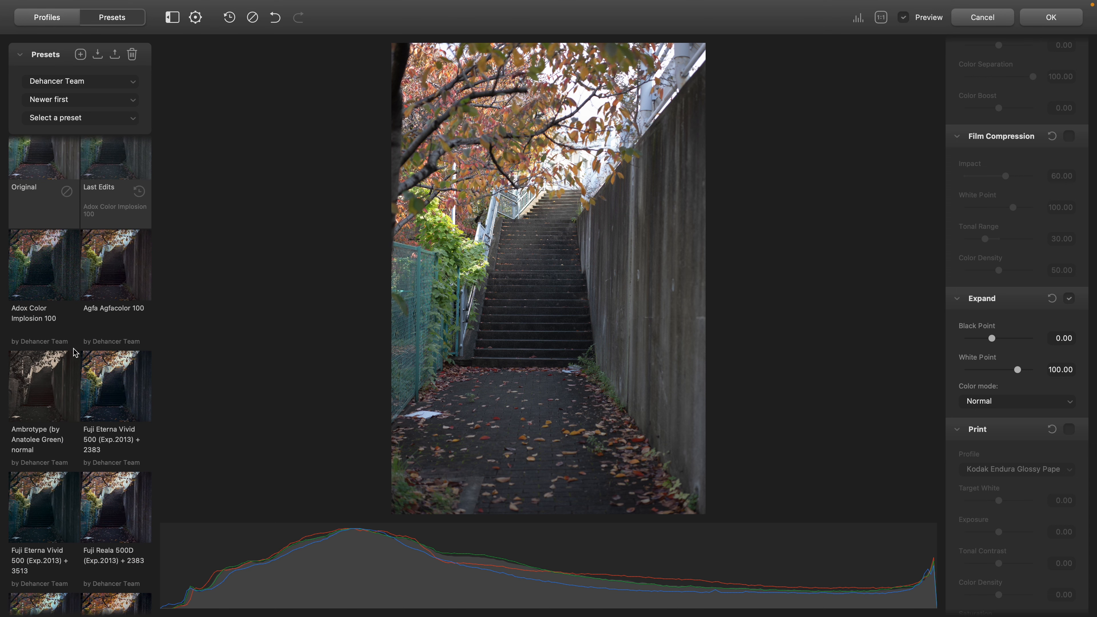
scroll(74, 352, down, 2)
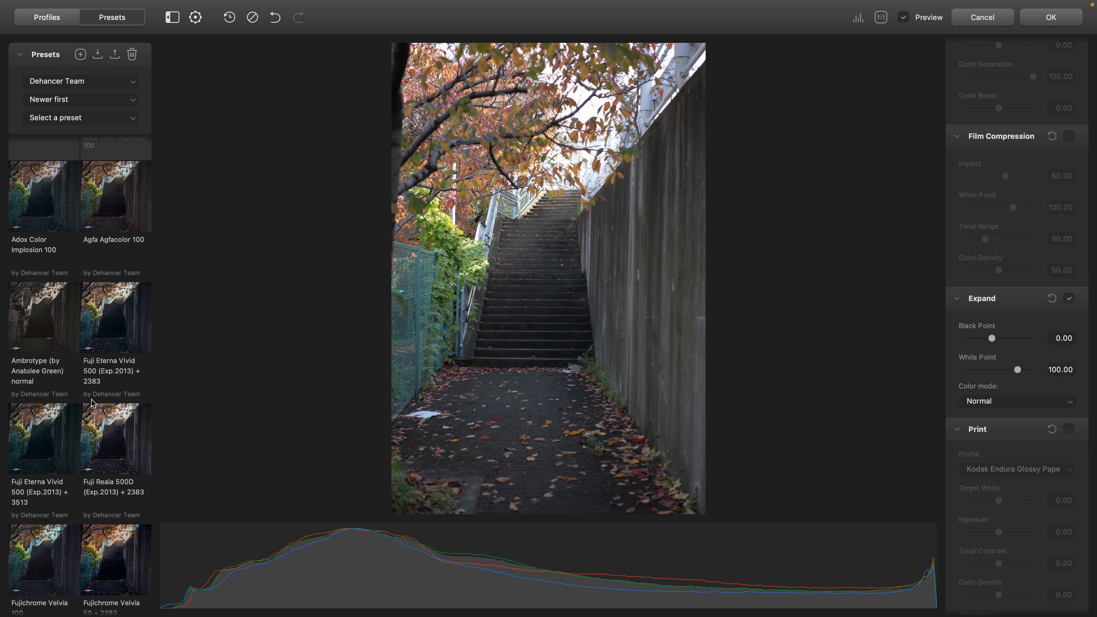
scroll(112, 413, down, 2)
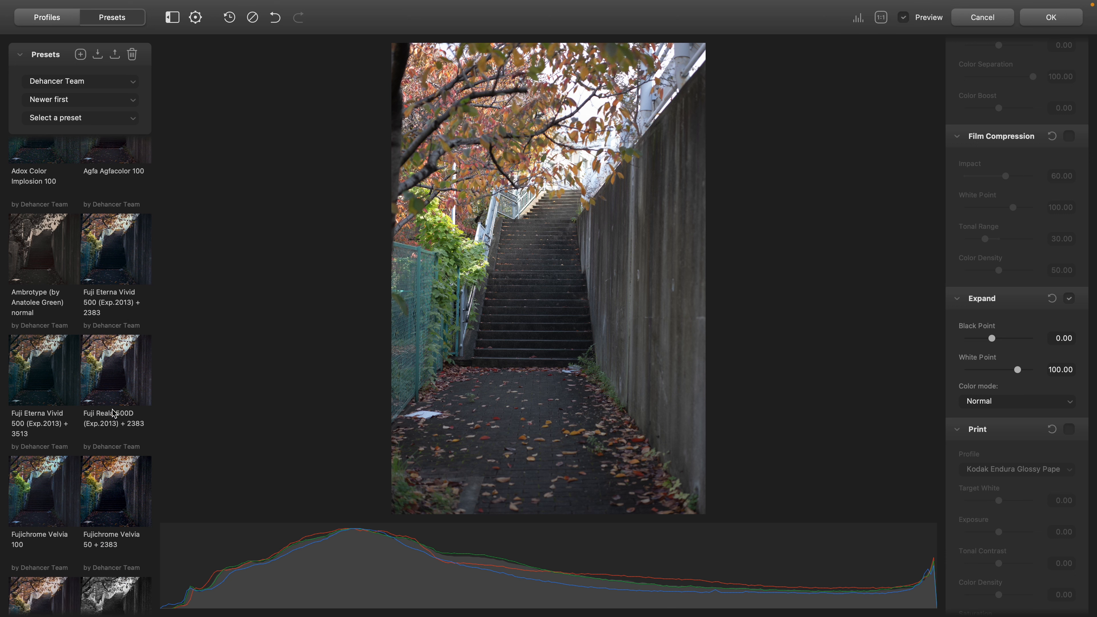
scroll(38, 388, down, 2)
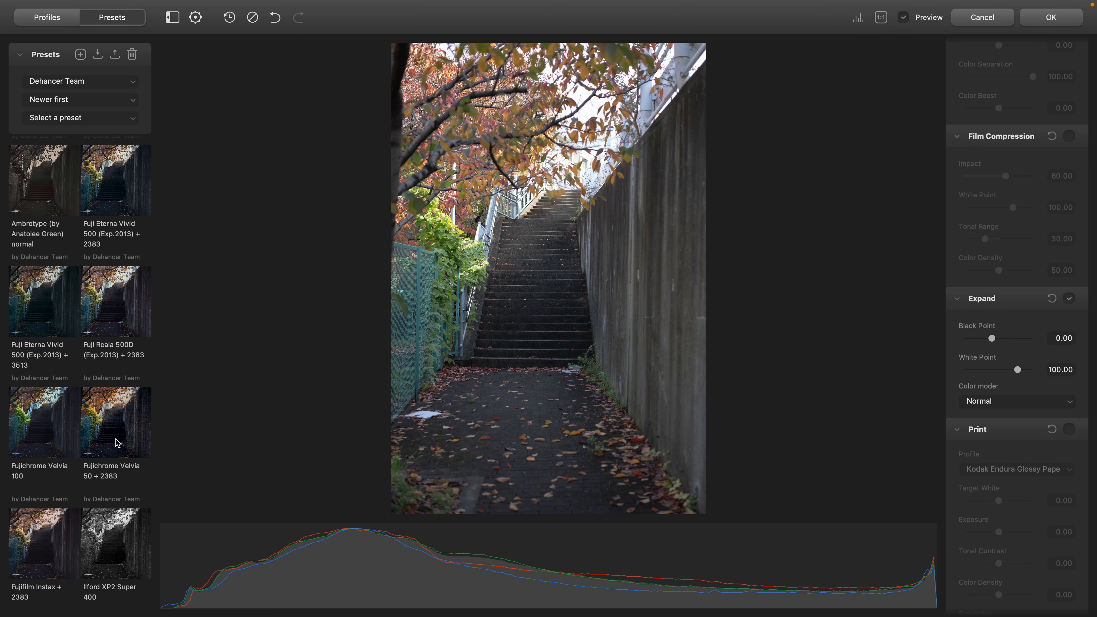
click(109, 478)
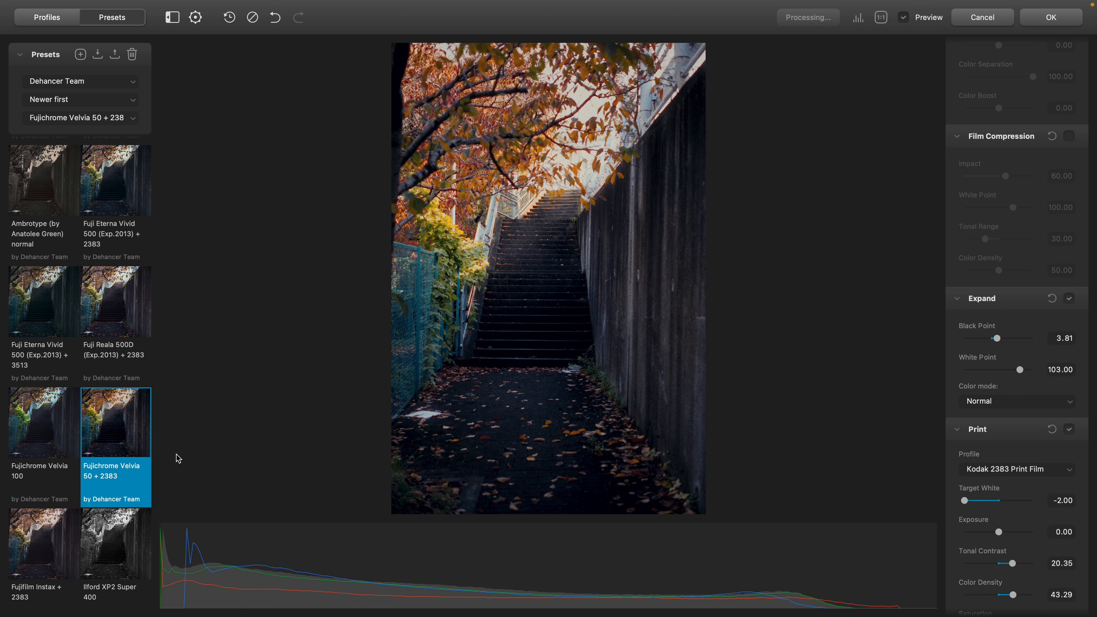
Step: Review the preset's Expand and Print settings and examine the branches and leaves at 1:1 size
scroll(989, 415, down, 3)
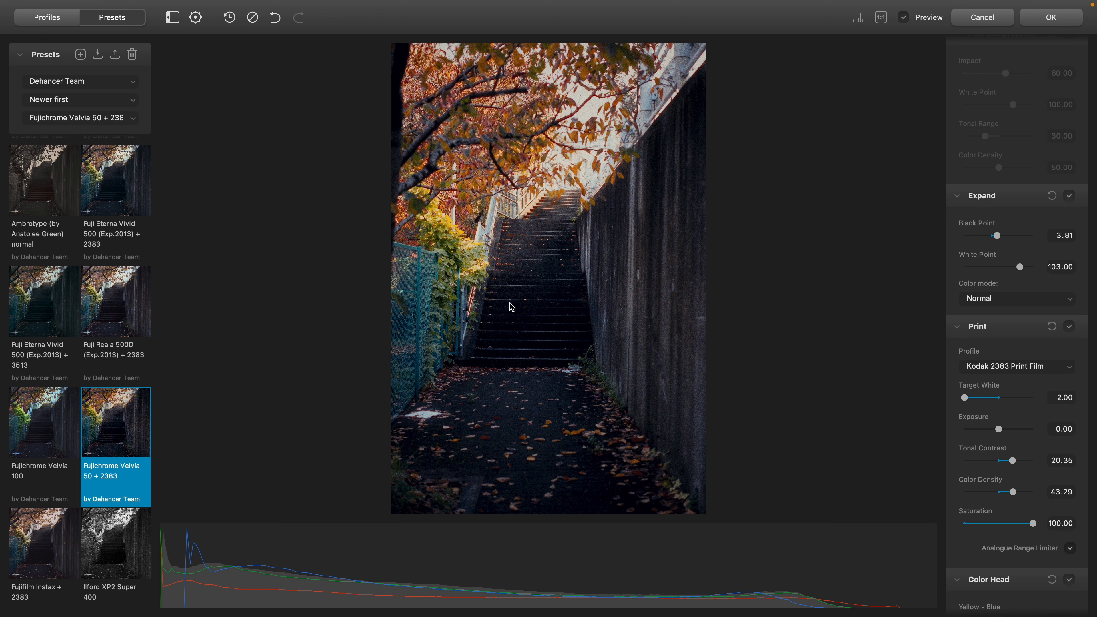
double_click(474, 240)
drag(547, 190, 783, 435)
drag(597, 48, 304, 323)
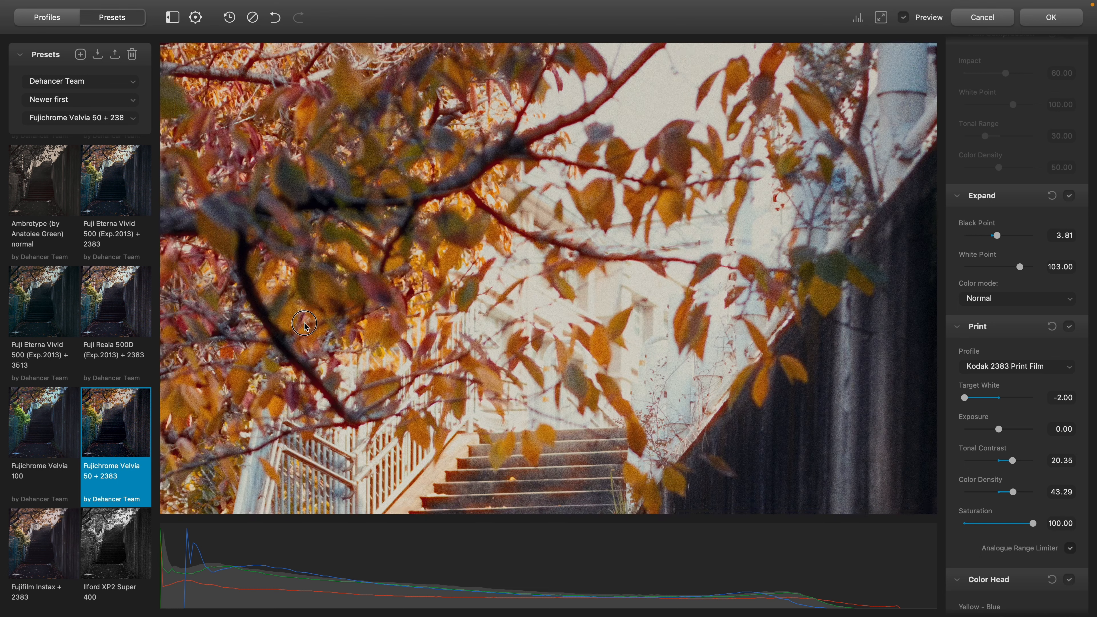
double_click(578, 218)
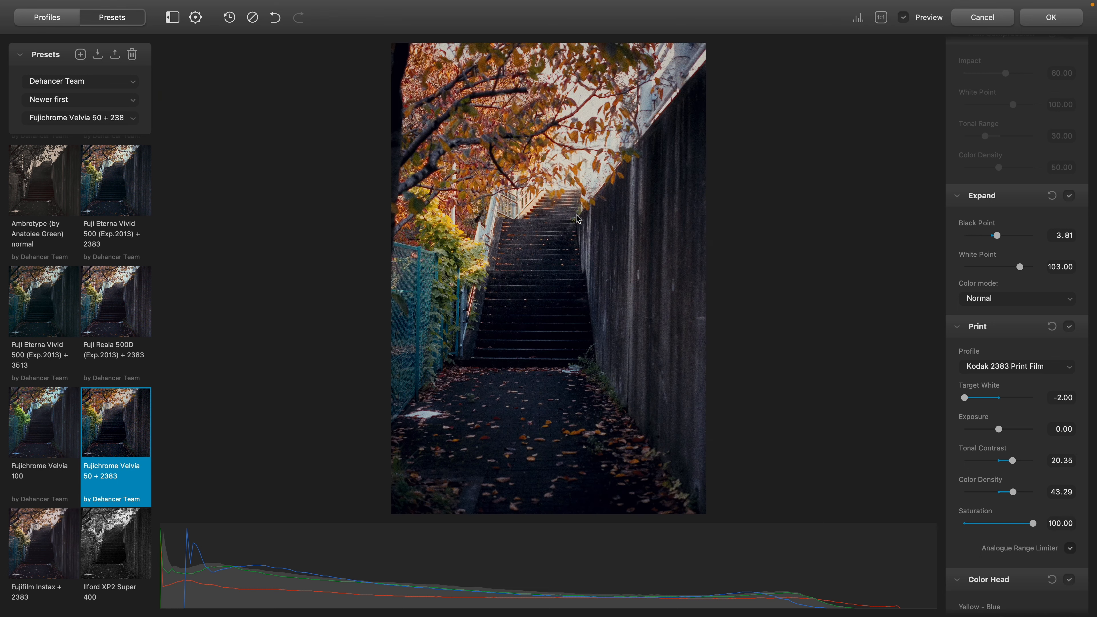
Step: Compare the photo with and without the Fujichrome Velvia 50 + 2383 look by toggling the effect preview
click(905, 18)
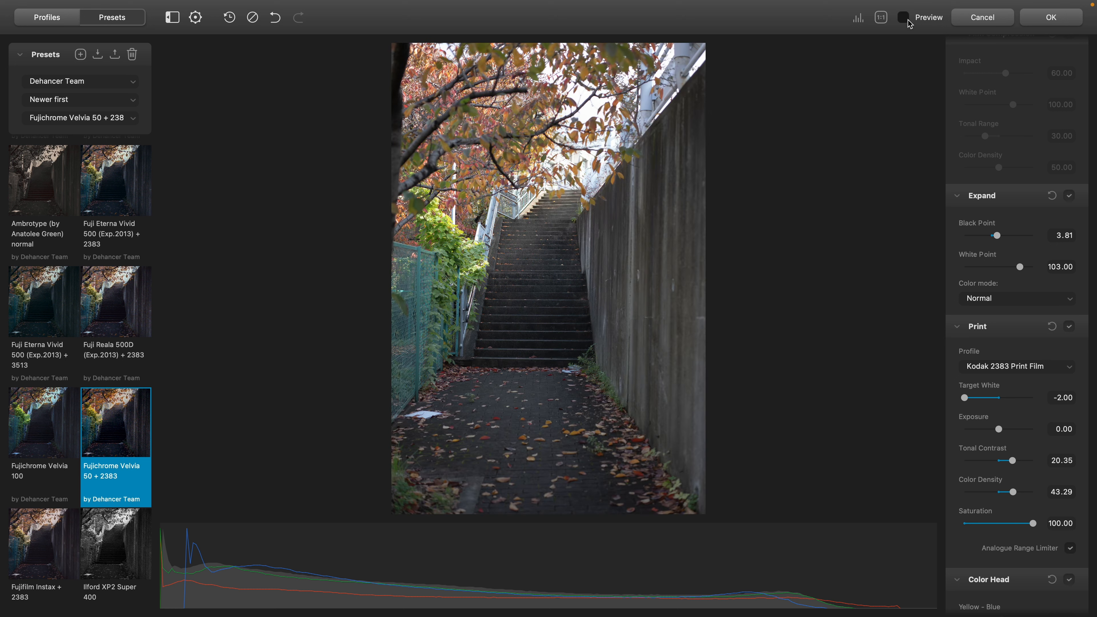
click(904, 18)
click(905, 19)
click(905, 19)
click(905, 19)
click(682, 291)
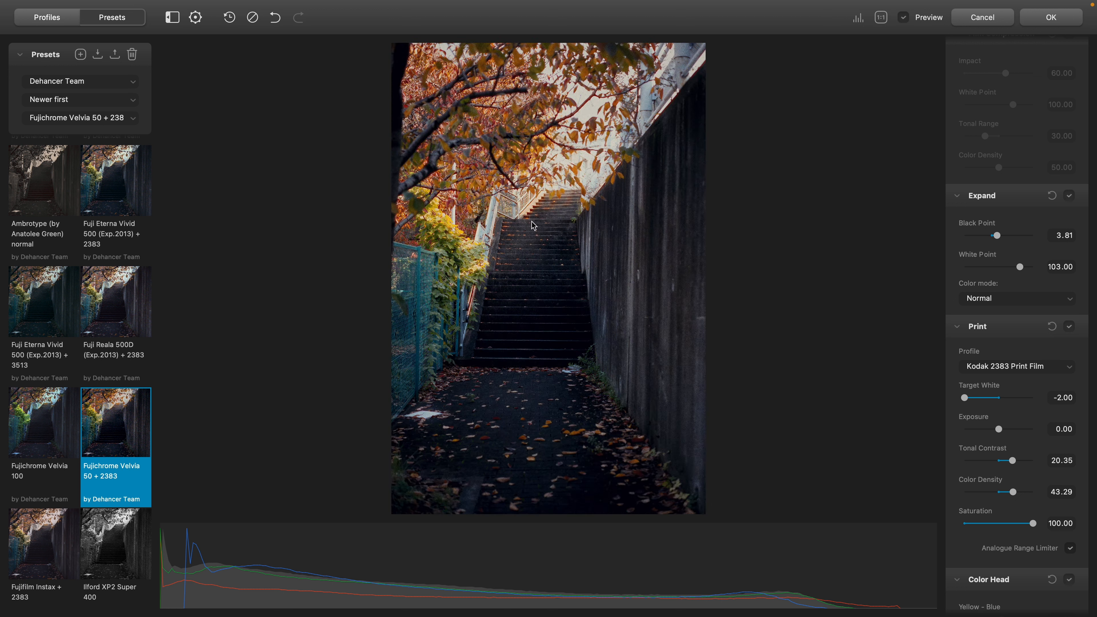
Step: Examine the upper stairs, railing and concrete wall in close-up, and return to the whole photo with the Source settings in view
click(547, 219)
click(548, 222)
click(548, 223)
click(810, 261)
click(808, 260)
double_click(601, 228)
drag(553, 157, 596, 227)
scroll(88, 291, up, 5)
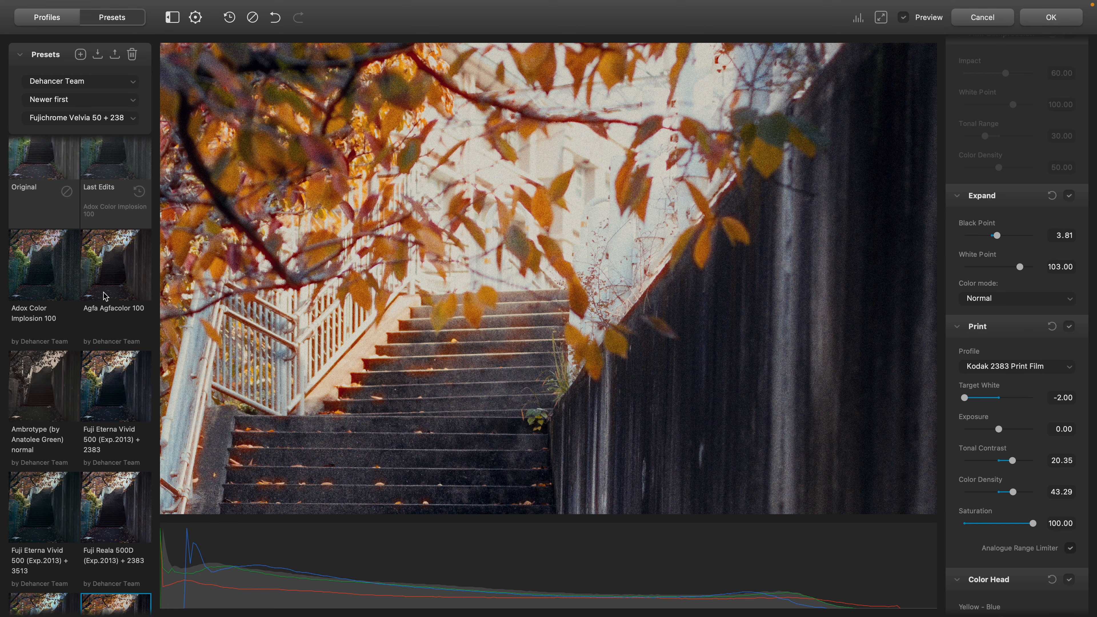
scroll(1058, 331, up, 8)
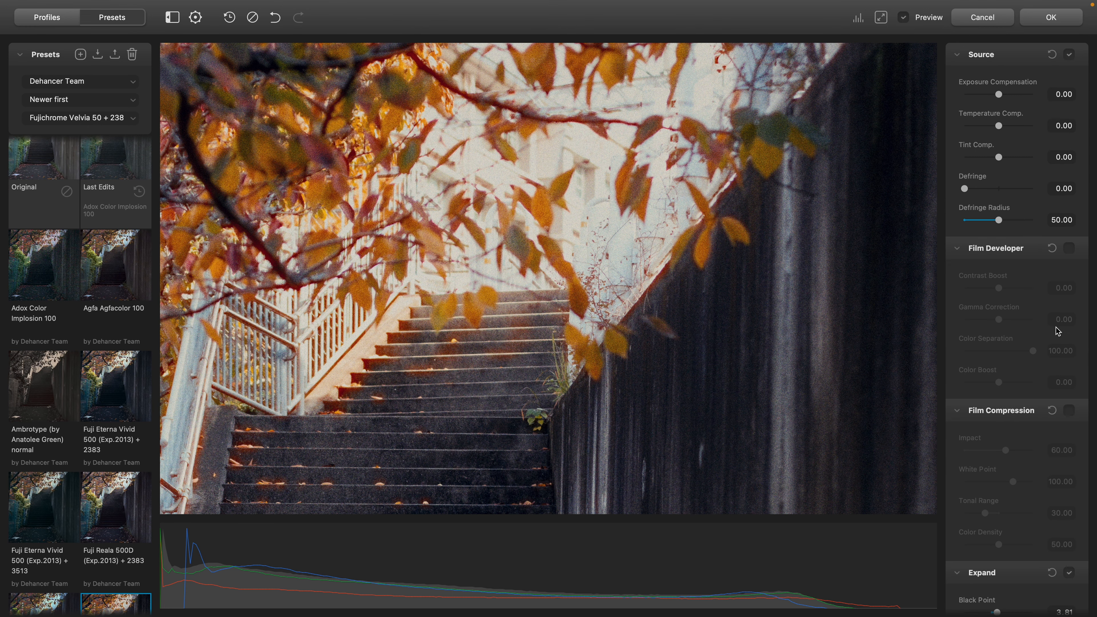
click(664, 225)
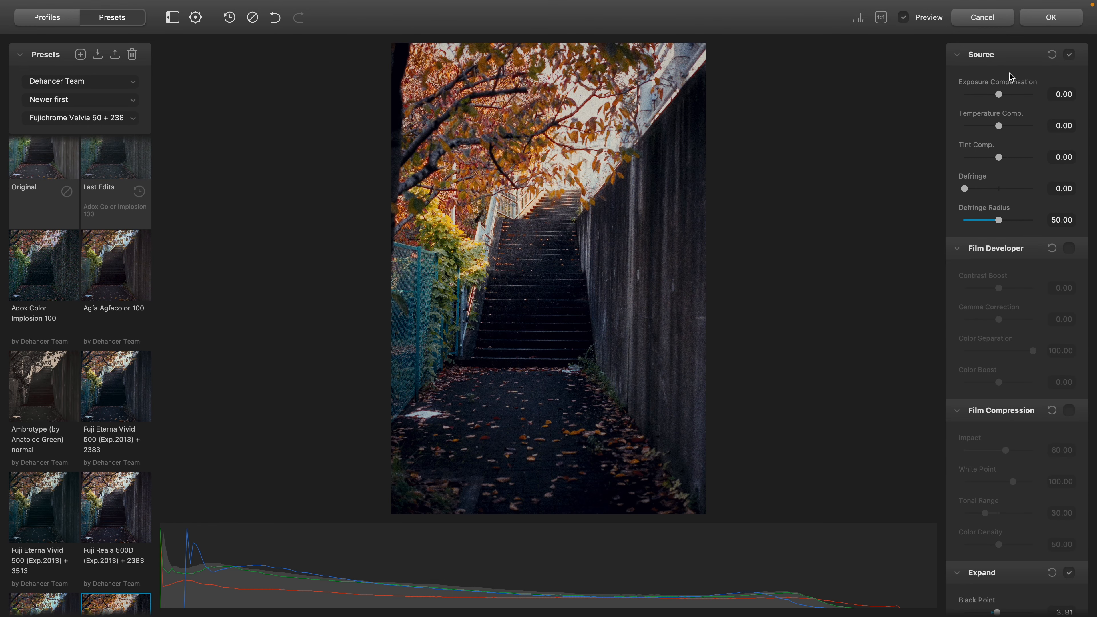
Step: Try an Exposure Compensation of -1.92 in the Source settings and reset it to 0.00
mouse_move(999, 99)
mouse_down()
mouse_move(1028, 100)
mouse_move(978, 106)
mouse_up()
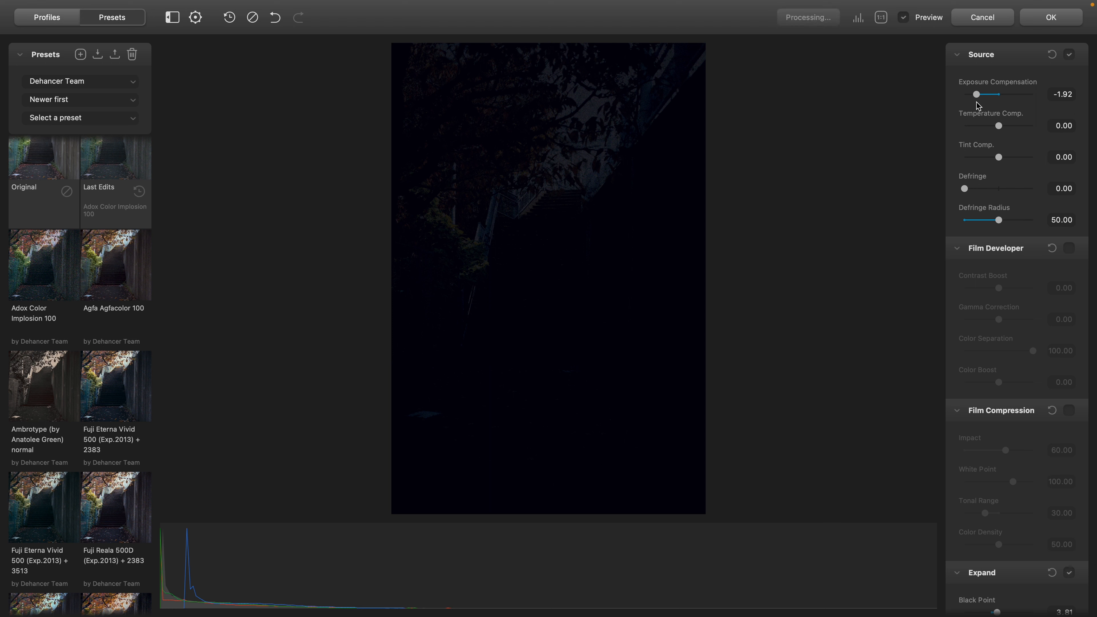
double_click(978, 99)
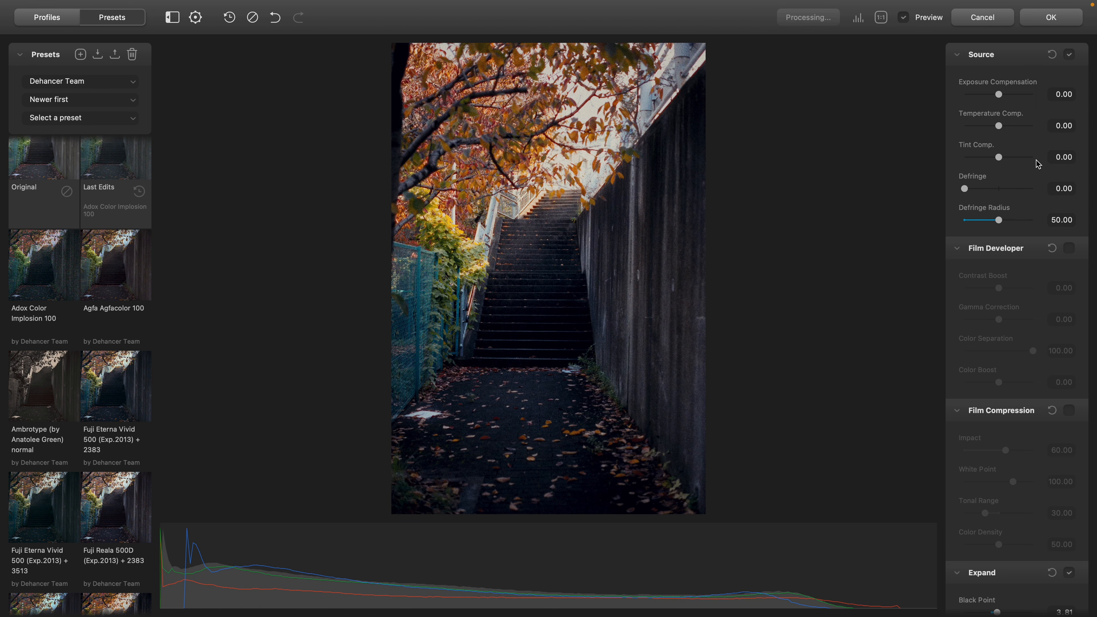
scroll(1018, 274, down, 3)
scroll(1016, 220, up, 3)
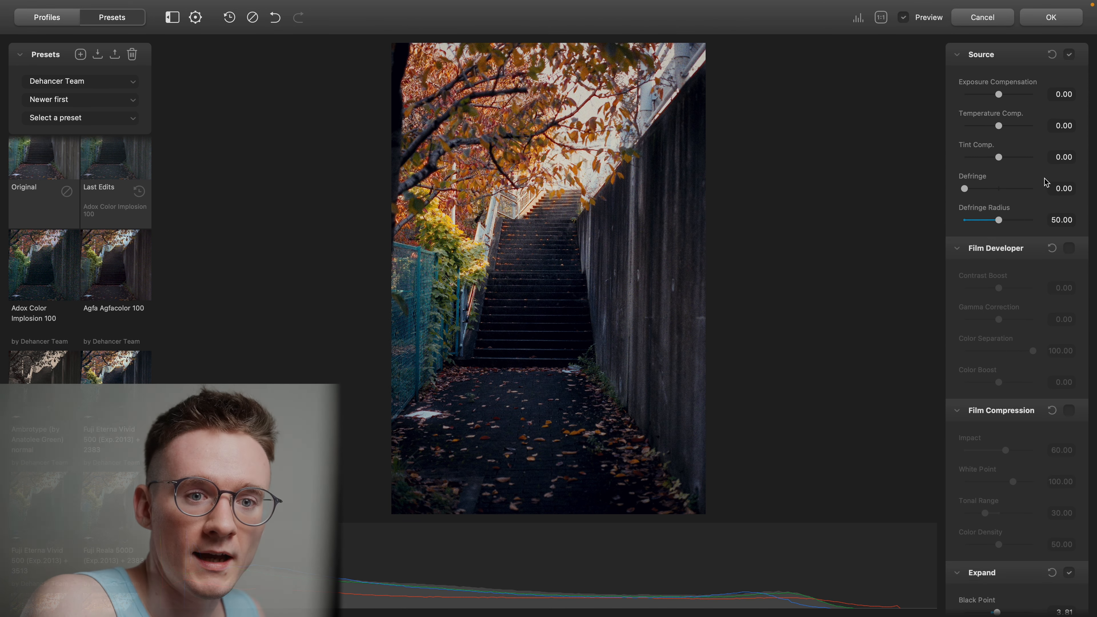
Step: Enable the Film Developer adjustments for the photo
click(1069, 248)
scroll(1001, 283, down, 1)
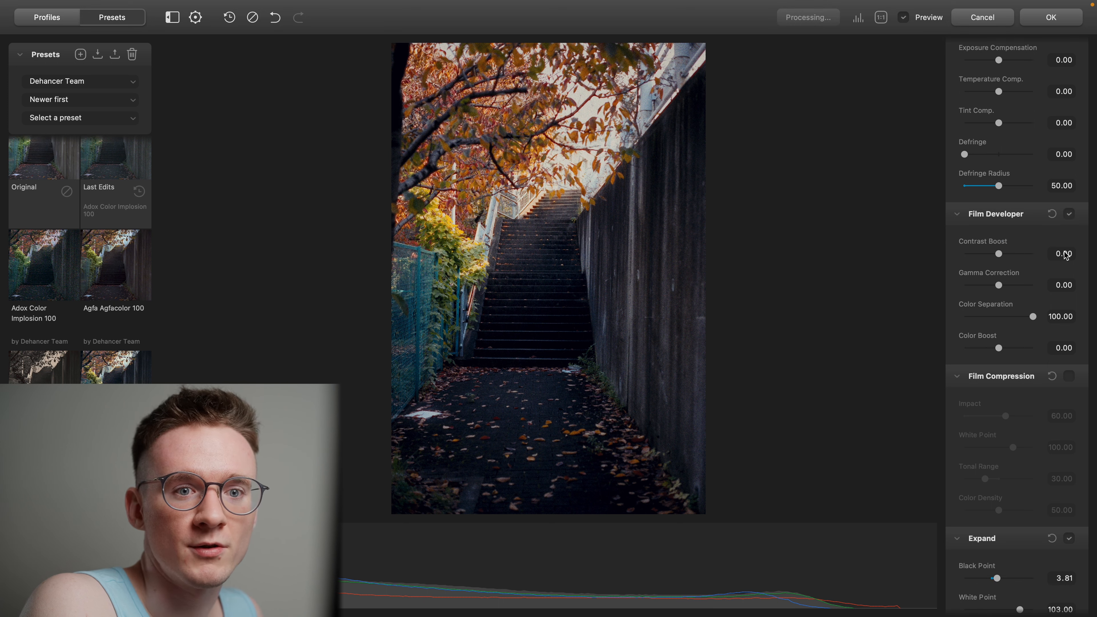
Step: Disable the Film Developer adjustments and enable Film Compression for the stairway photo
click(1069, 213)
scroll(1013, 346, down, 2)
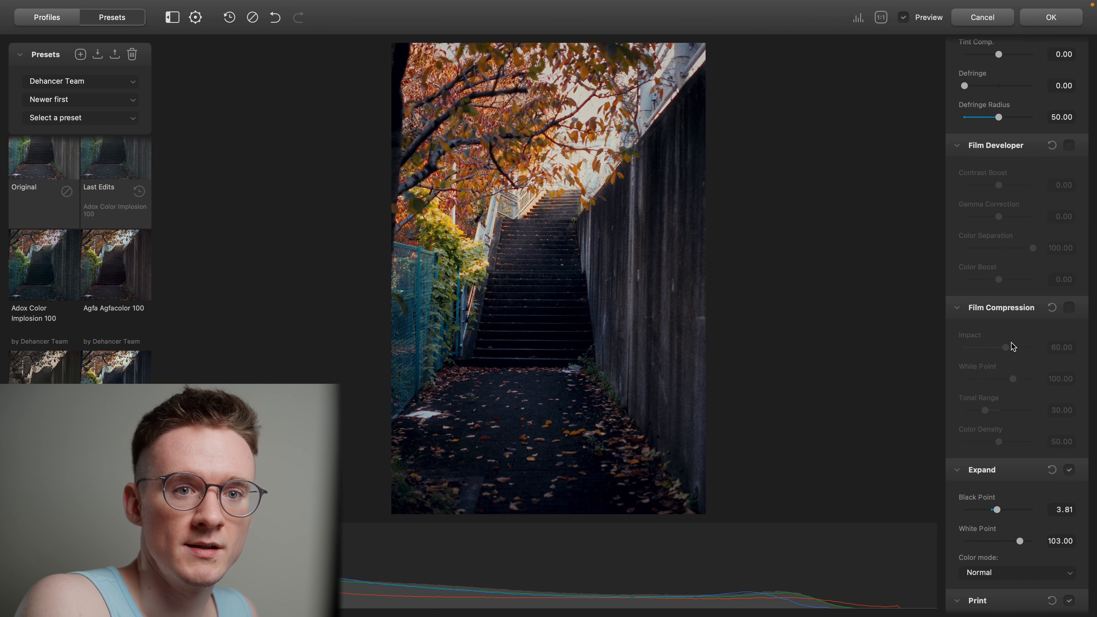
click(1069, 307)
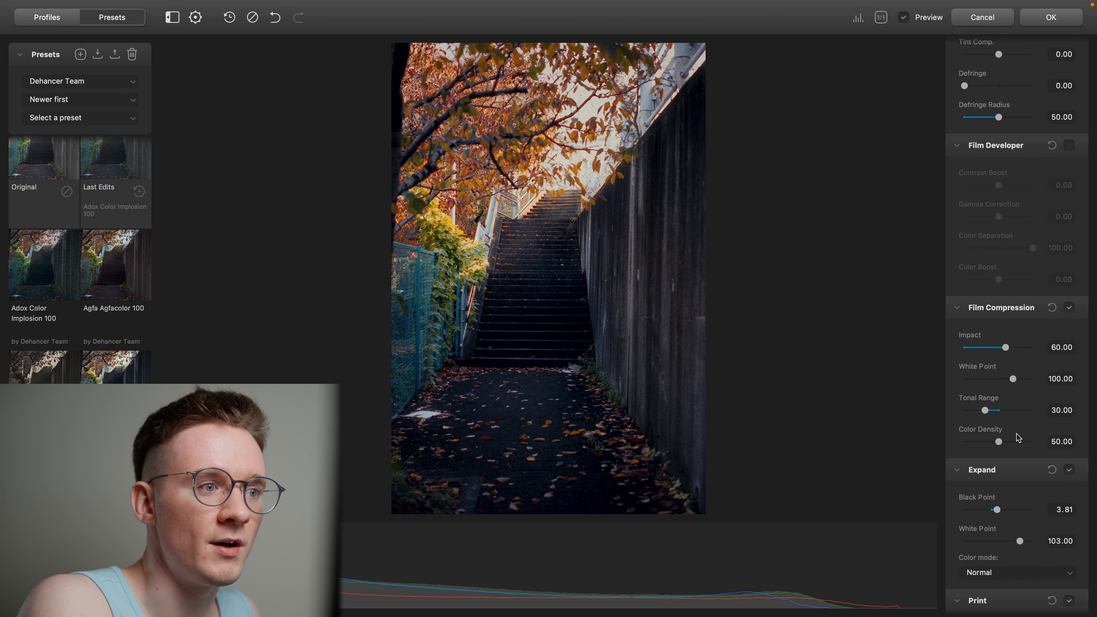
Step: Review the Halation, Bloom and Vignette settings and check their effect on the stairs and railing in close-up
scroll(1071, 415, down, 2)
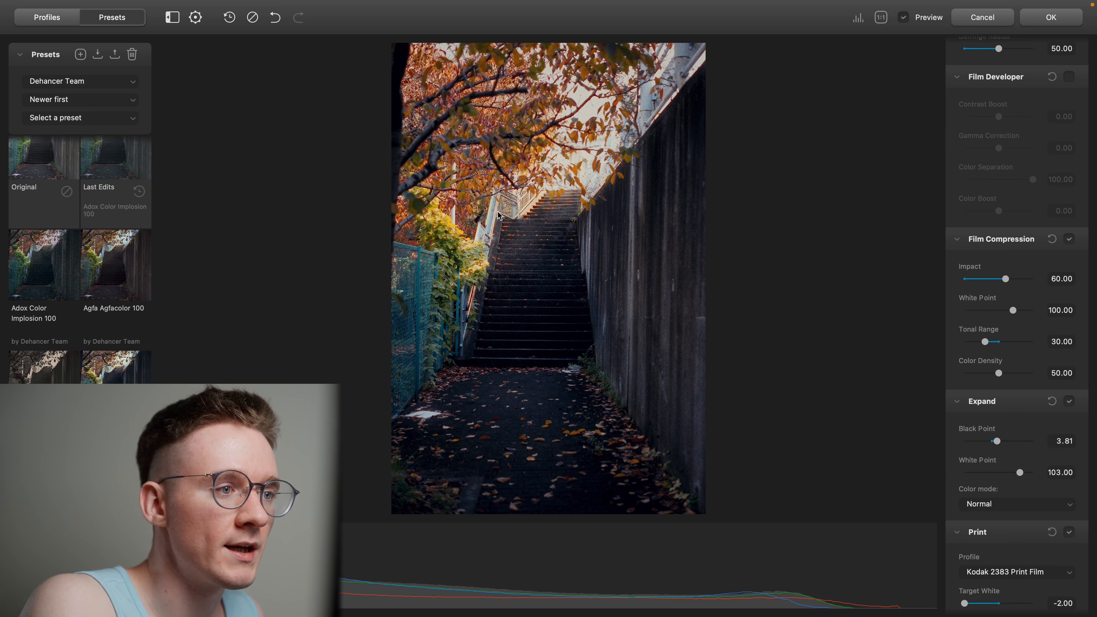
scroll(1064, 258, down, 20)
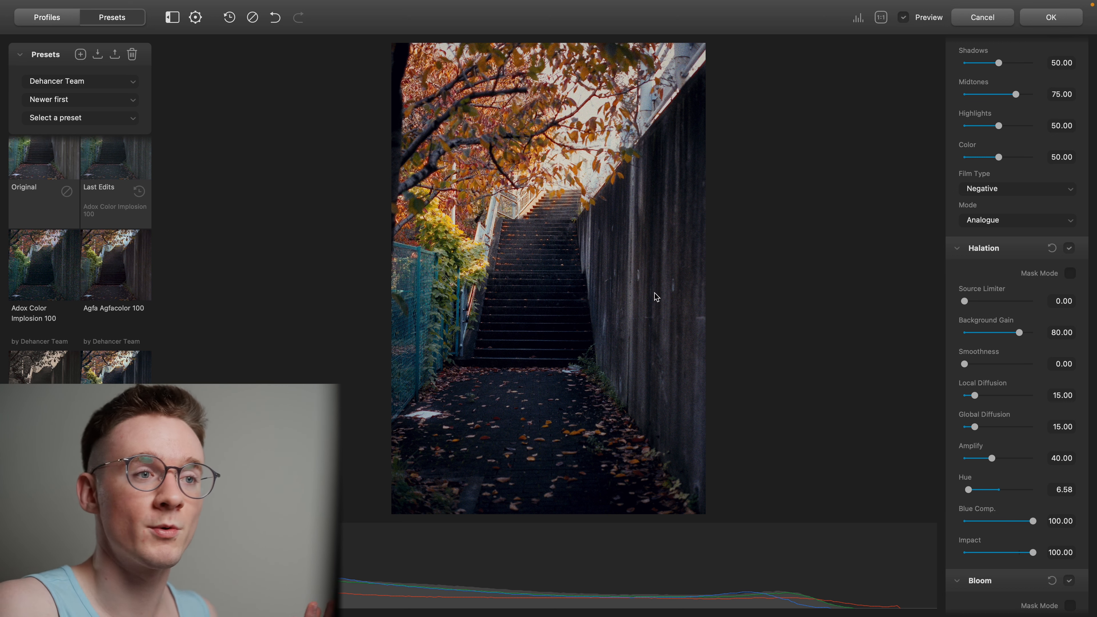
scroll(977, 337, down, 10)
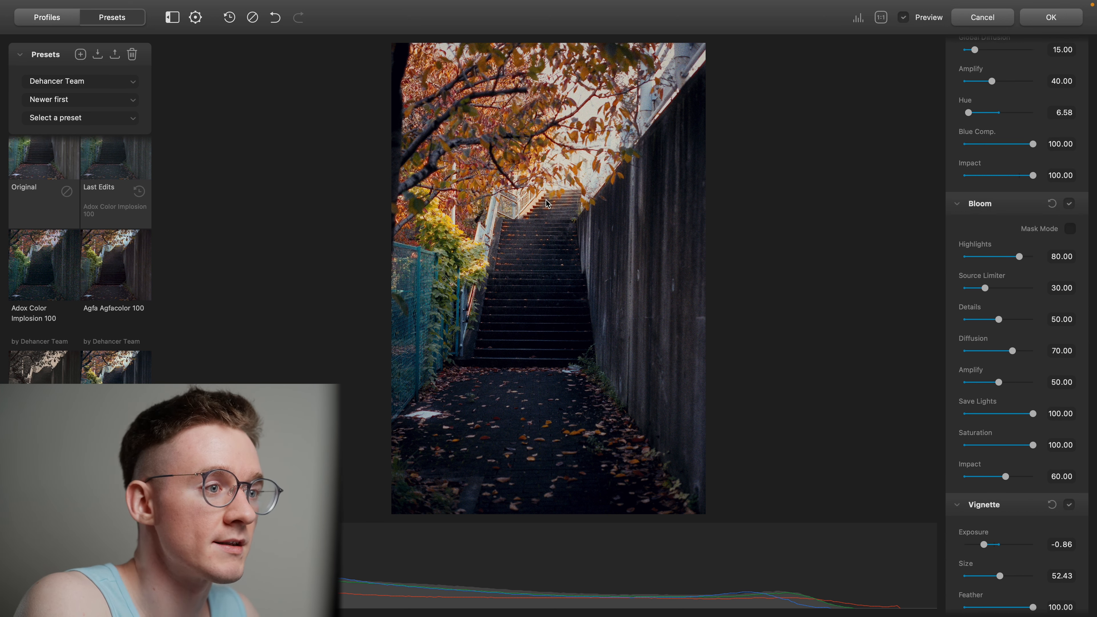
click(521, 242)
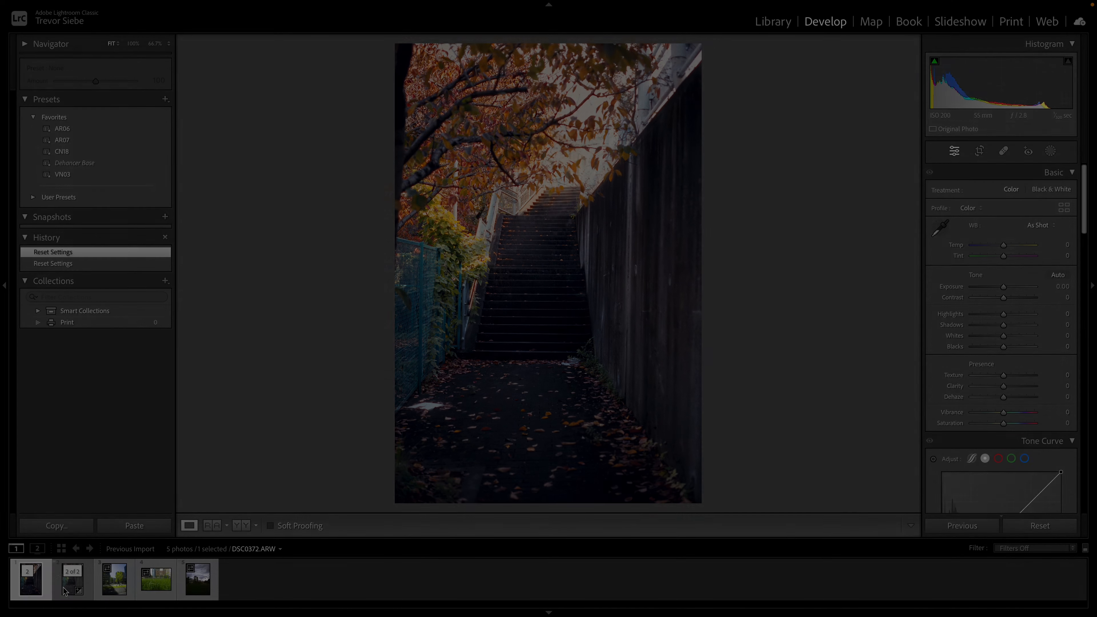
Step: Compare DSC0372.ARW with the edited DSC0372-Edit.tif, resetting the RAW photo's develop settings for the comparison
click(64, 591)
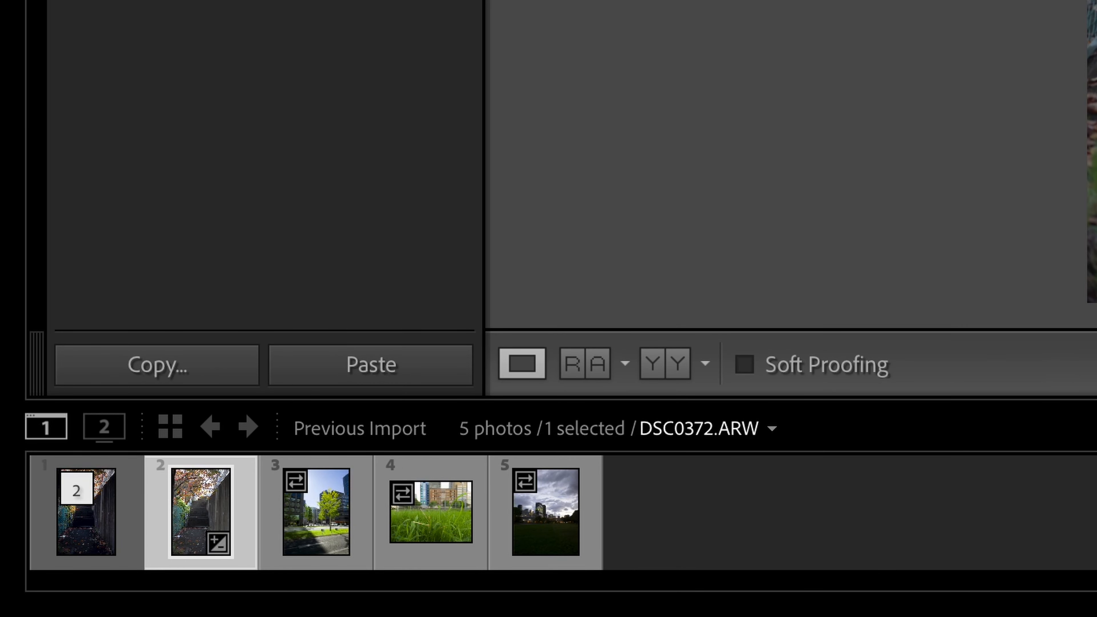
click(90, 551)
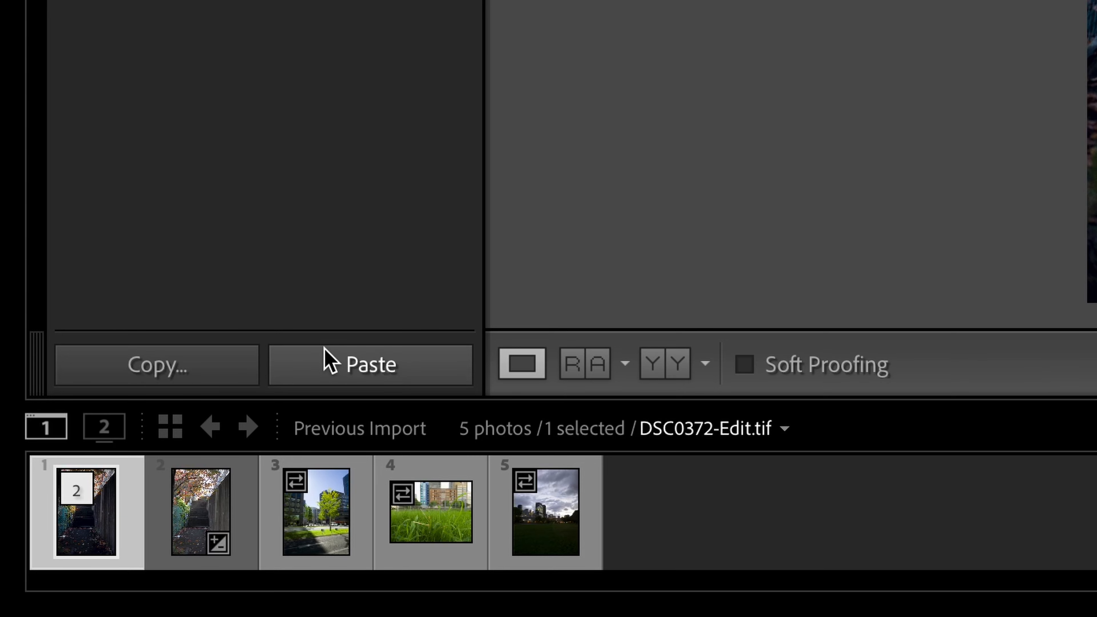
click(179, 549)
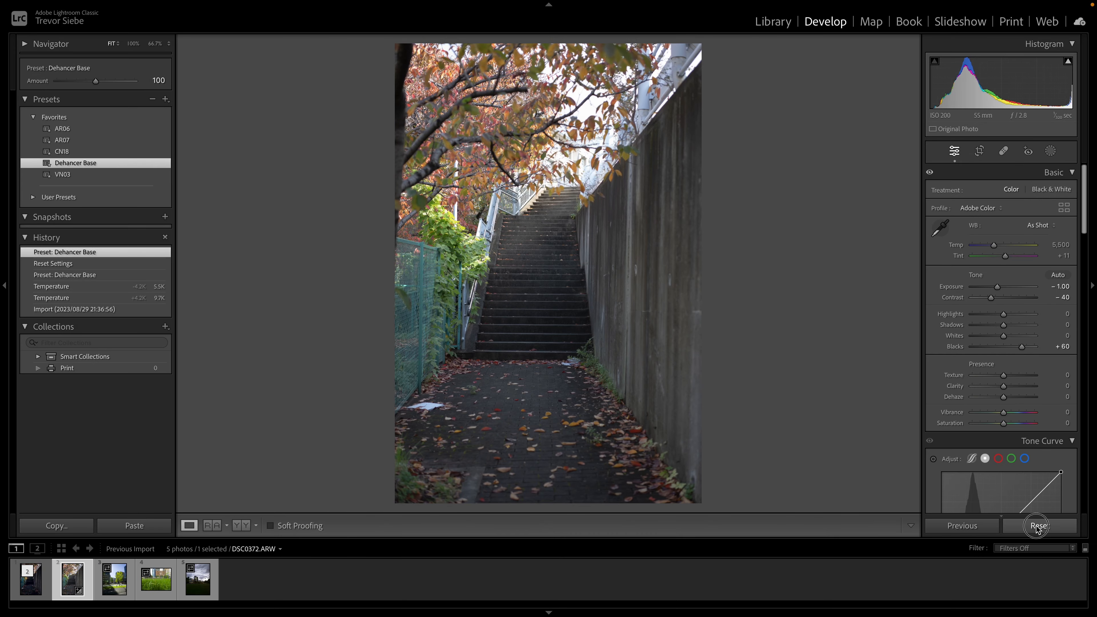
click(1035, 528)
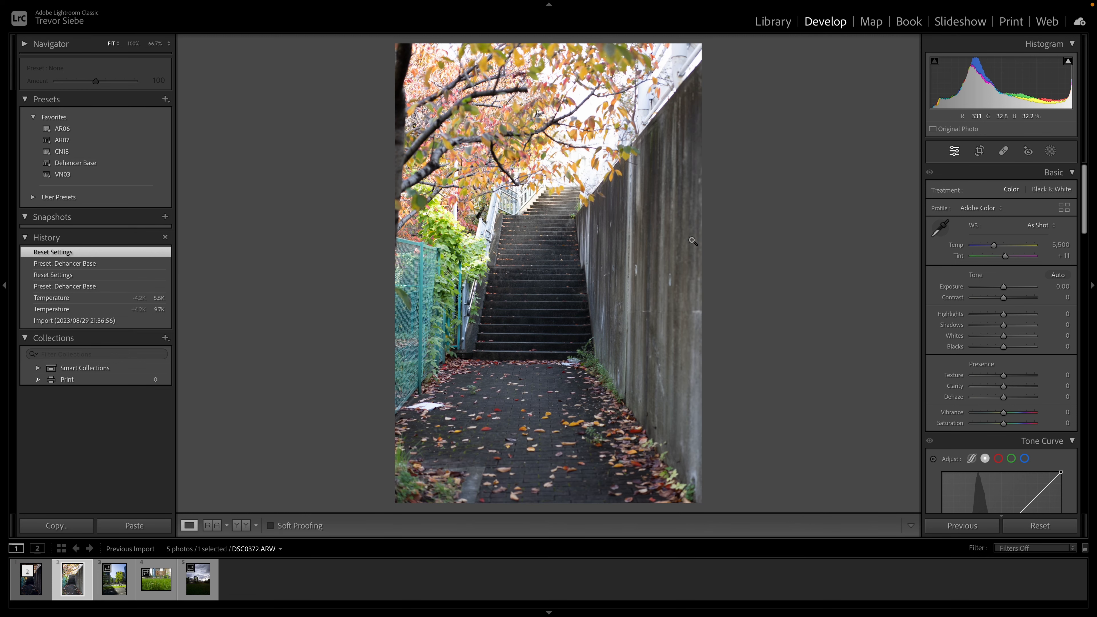
click(35, 590)
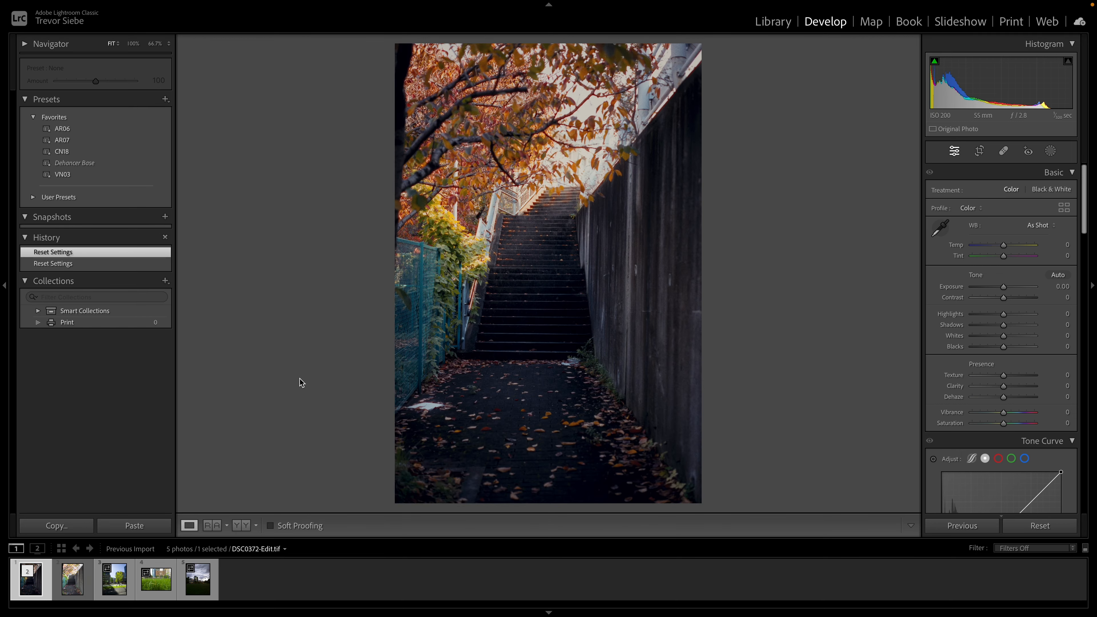
Step: Examine the steps, railing and overhanging branches of the edited stairway photo at 100%, and return to the whole photo
click(510, 262)
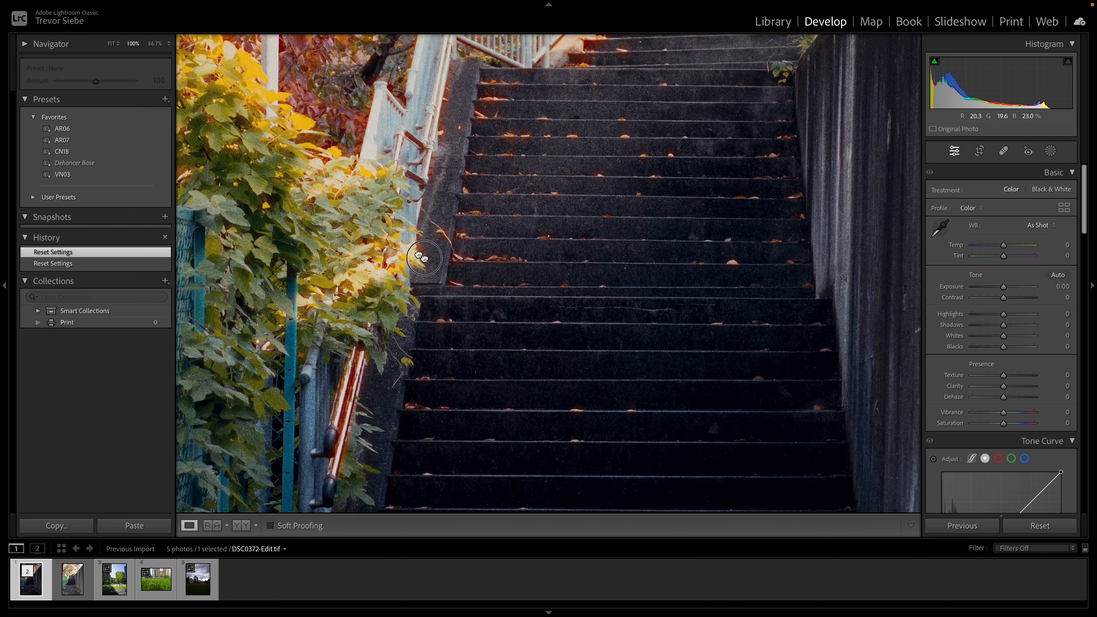
drag(536, 282, 652, 173)
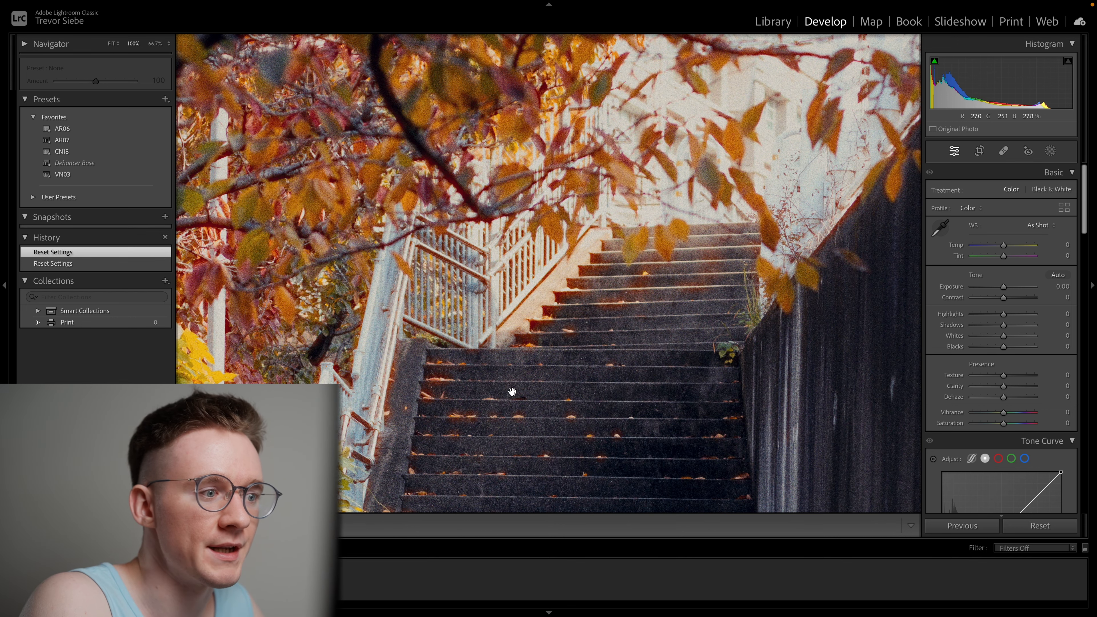
drag(490, 404, 528, 287)
click(506, 342)
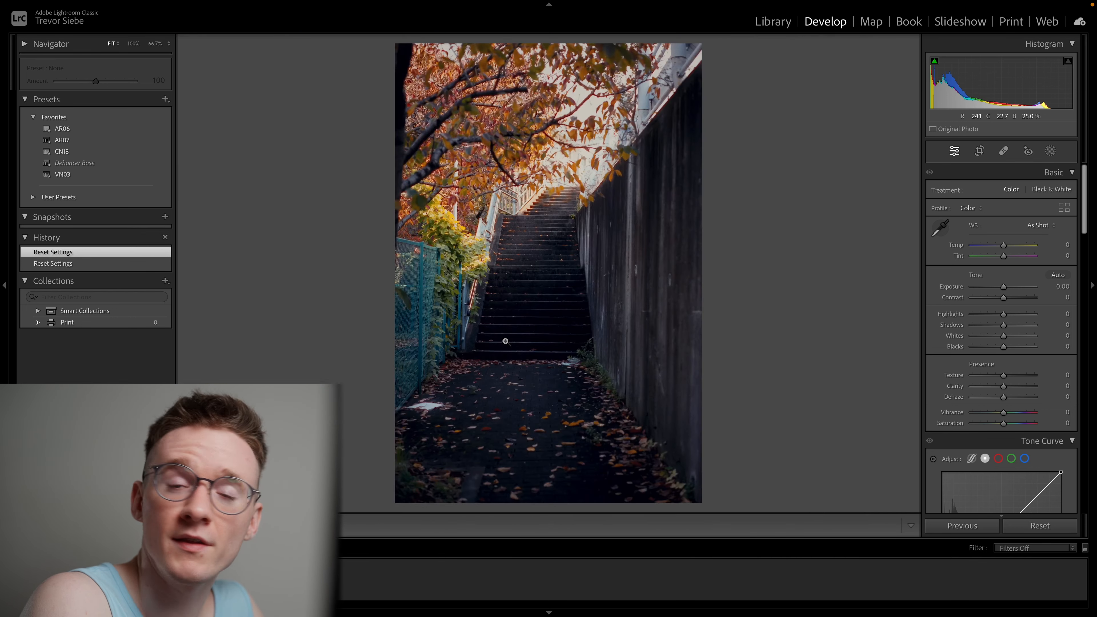
Step: Inspect the film grain and halation in the autumn leaves at magnifications above 100%, and return to the whole photo
click(459, 166)
key(super+equal)
key(super+equal)
key(super+equal)
key(super+minus)
key(super+minus)
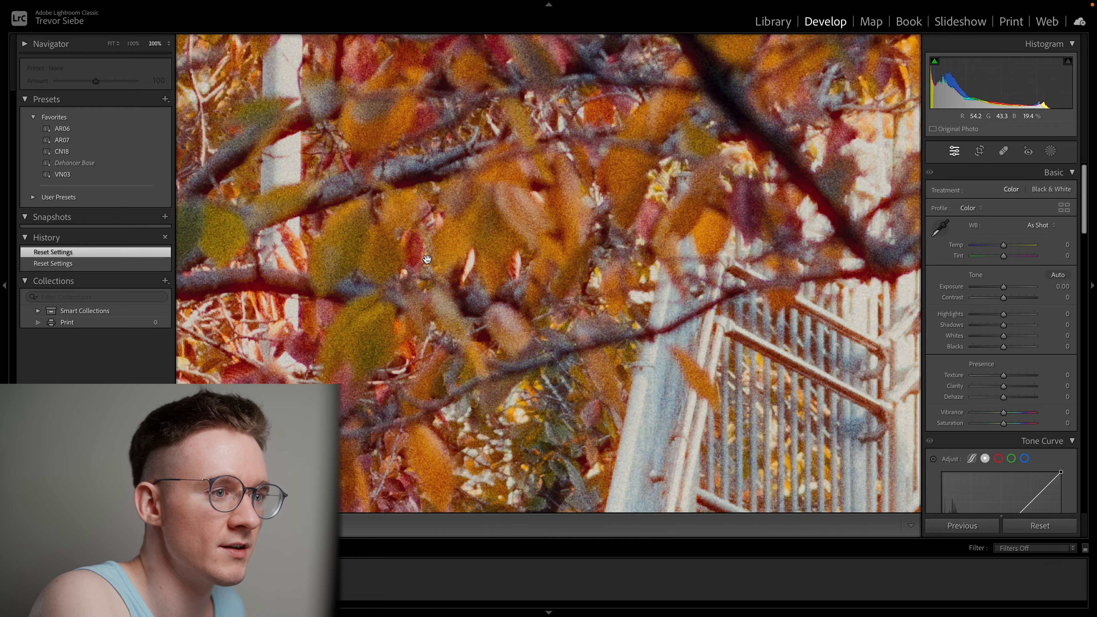
key(super+minus)
key(super+minus)
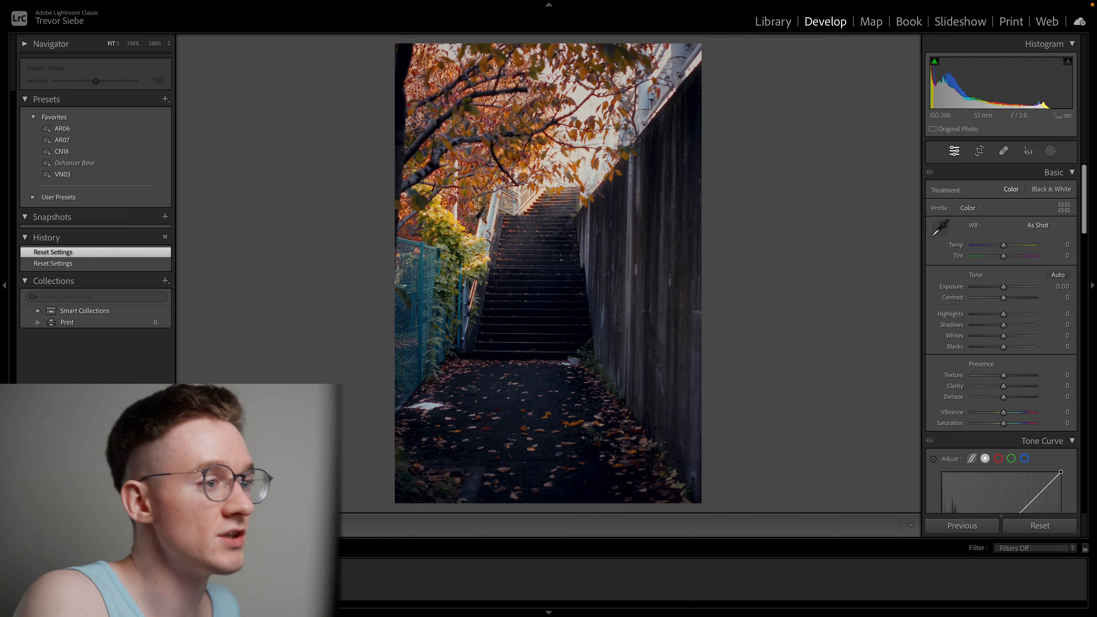
Step: Apply the Dehancer Base preset to the city tree photo and open an adjusted TIFF copy in a full-size Dehancer plugin window
key(Right)
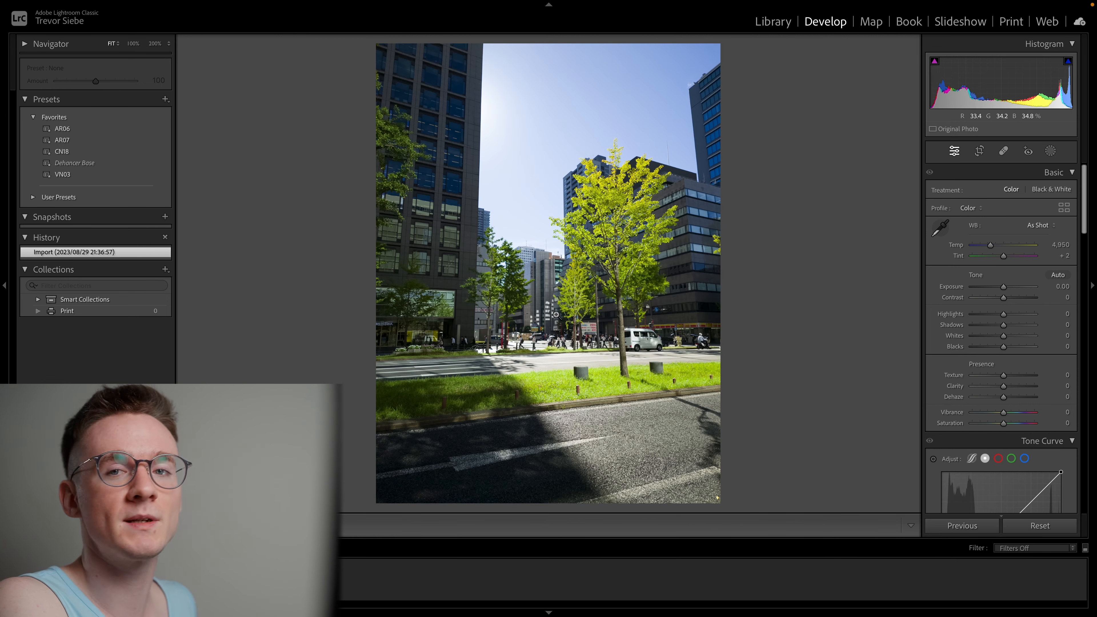
click(74, 163)
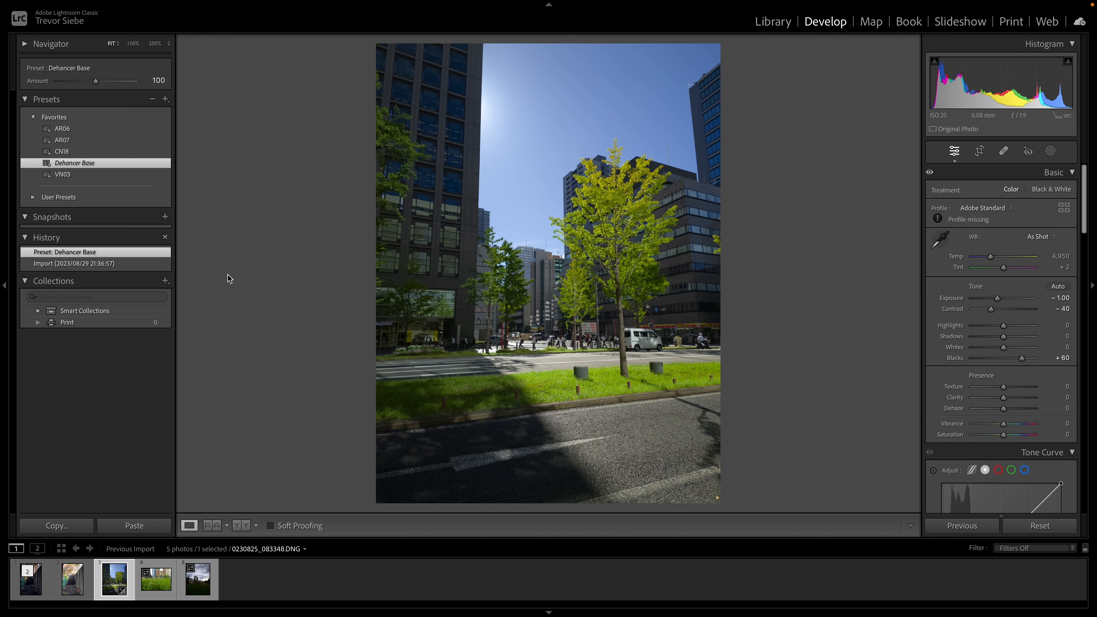
right_click(522, 238)
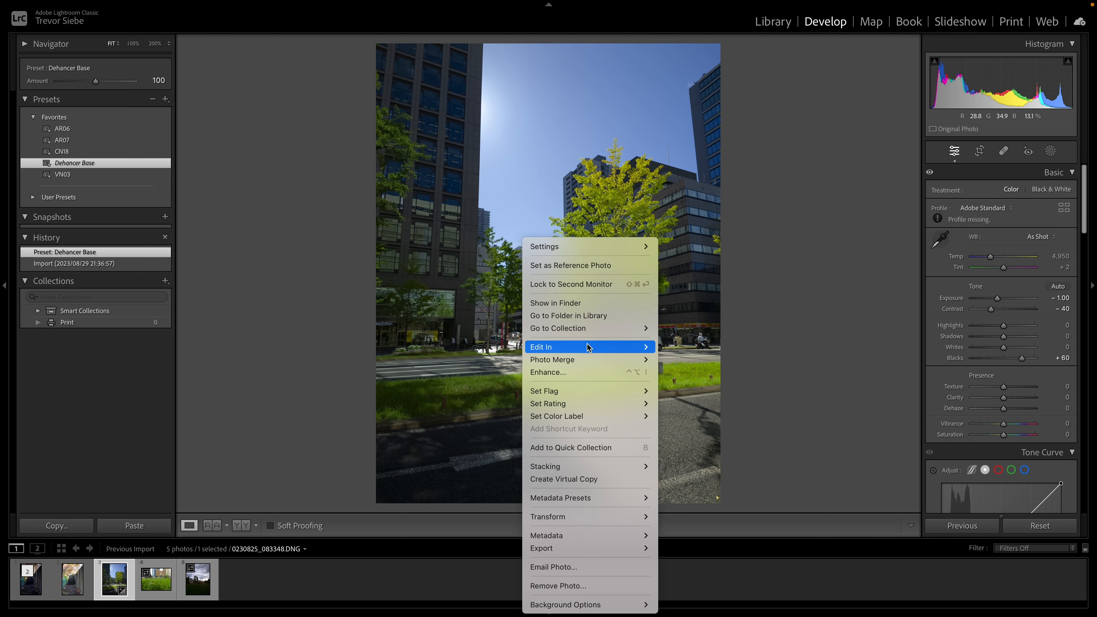
mouse_move(588, 347)
click(710, 366)
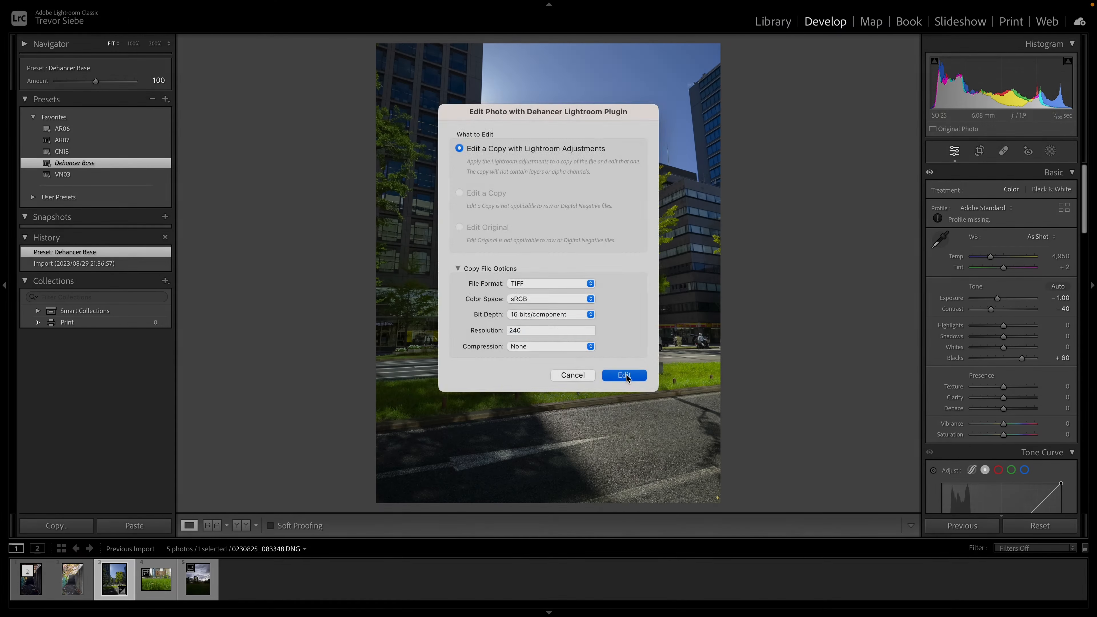
click(705, 568)
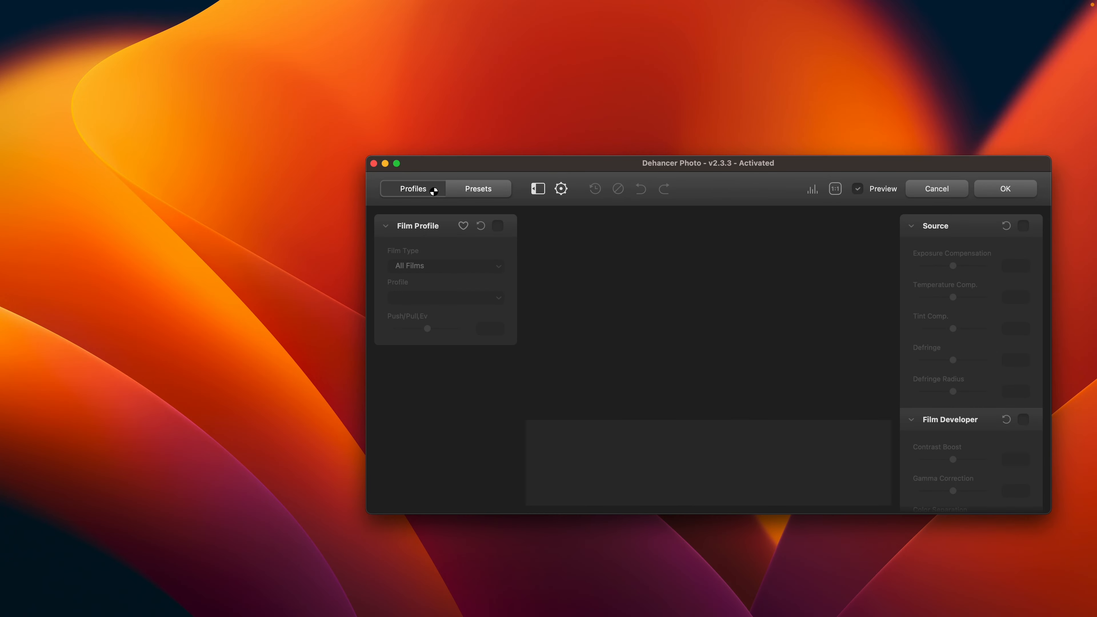
click(396, 163)
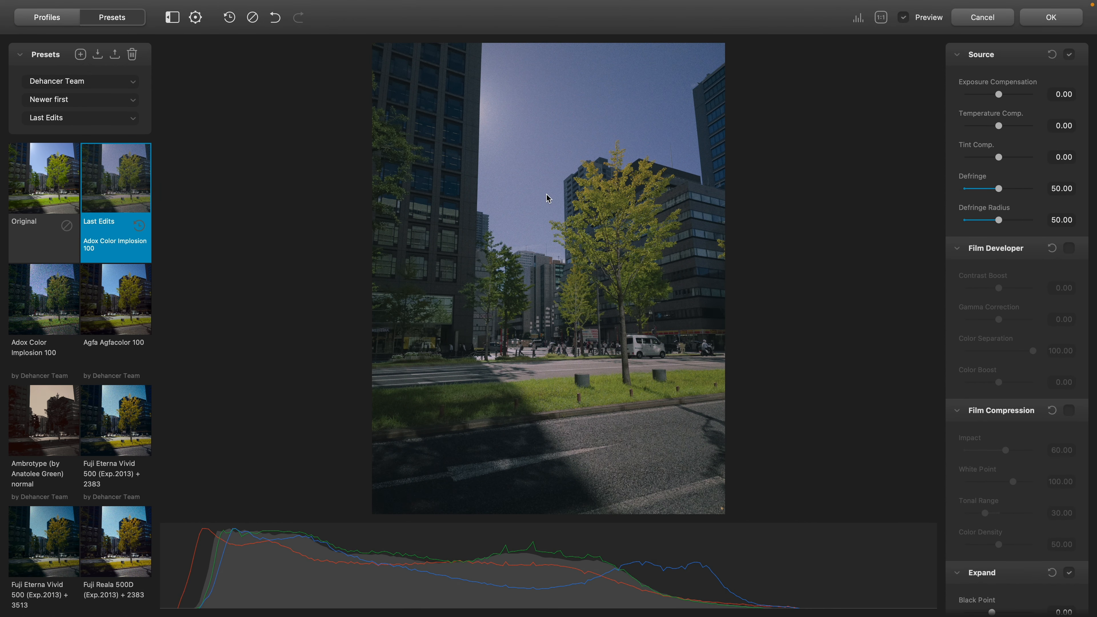
Step: Return the city photo to the Original preset, look over the other presets, and enable Film Profile instead
click(46, 189)
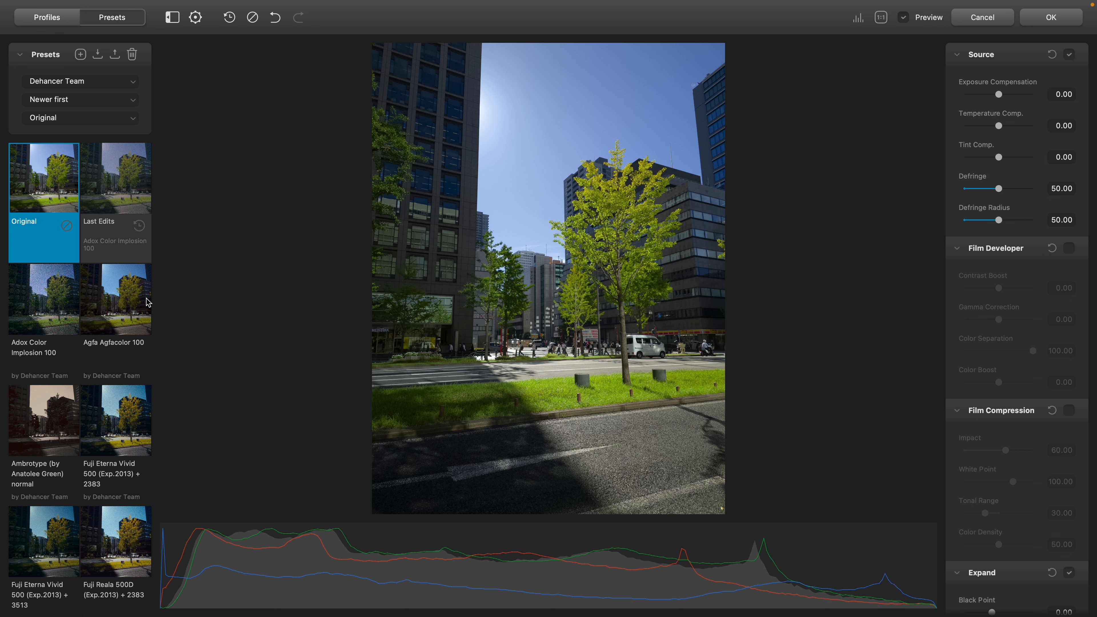
scroll(106, 411, down, 8)
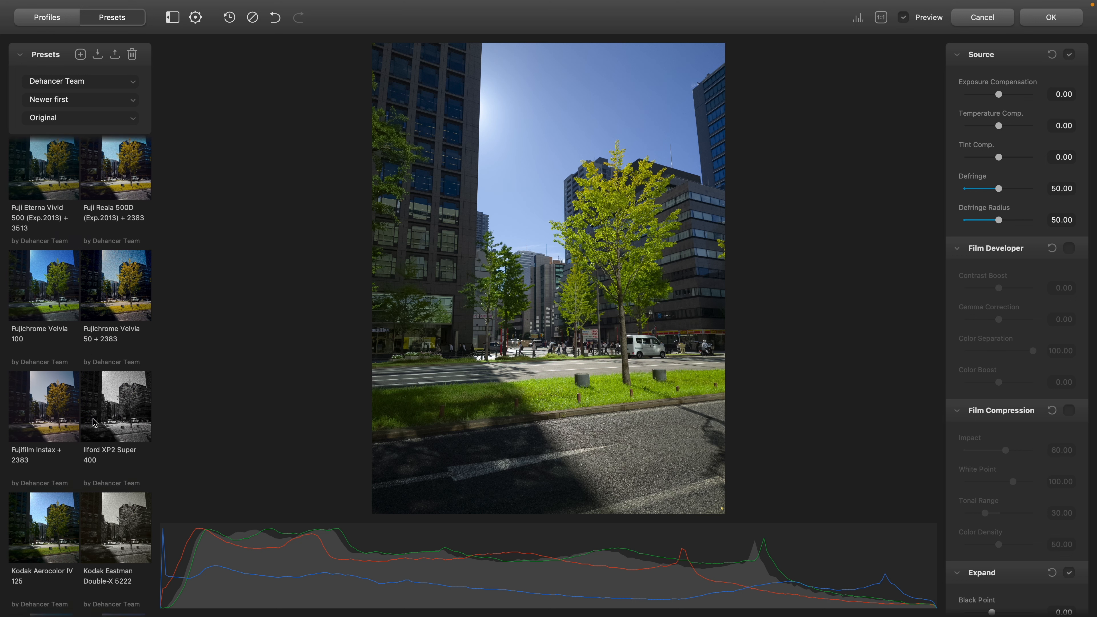
scroll(117, 262, up, 8)
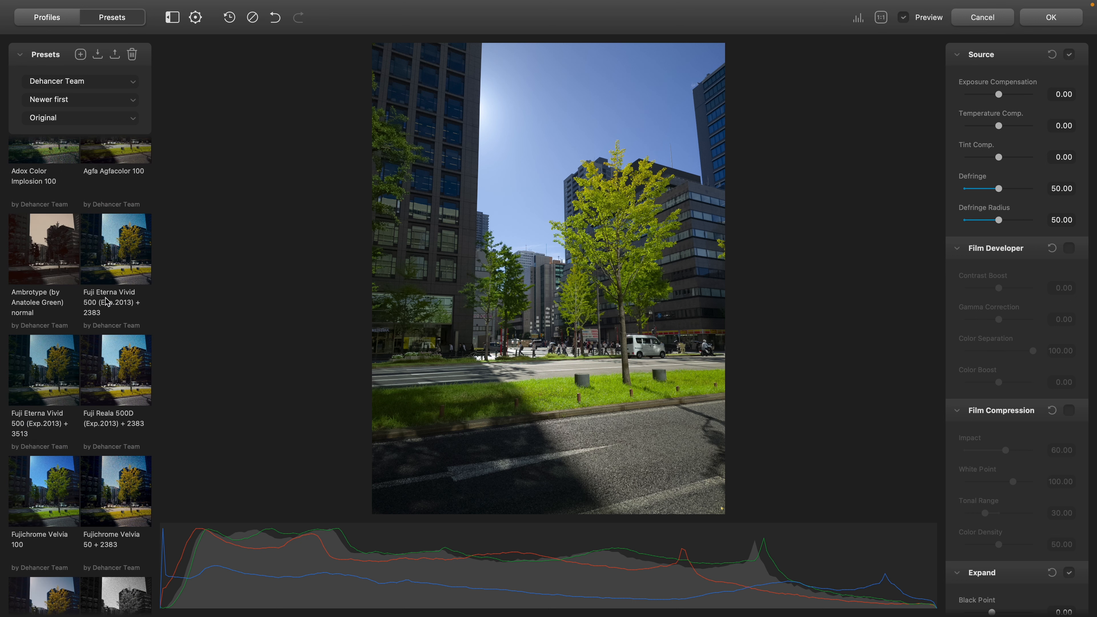
click(45, 25)
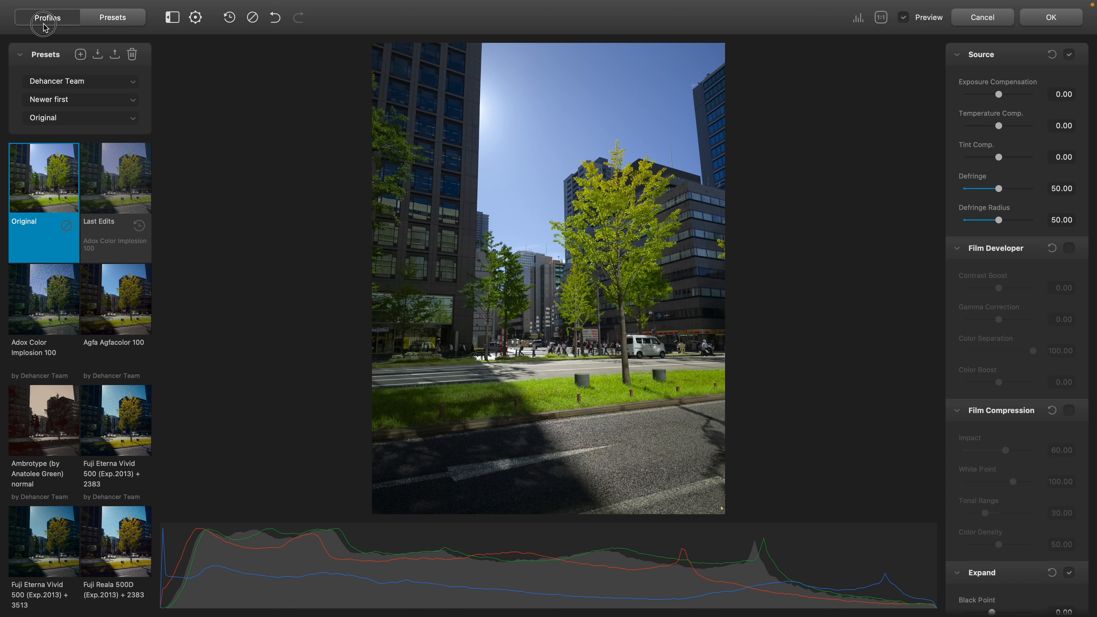
click(136, 64)
click(132, 54)
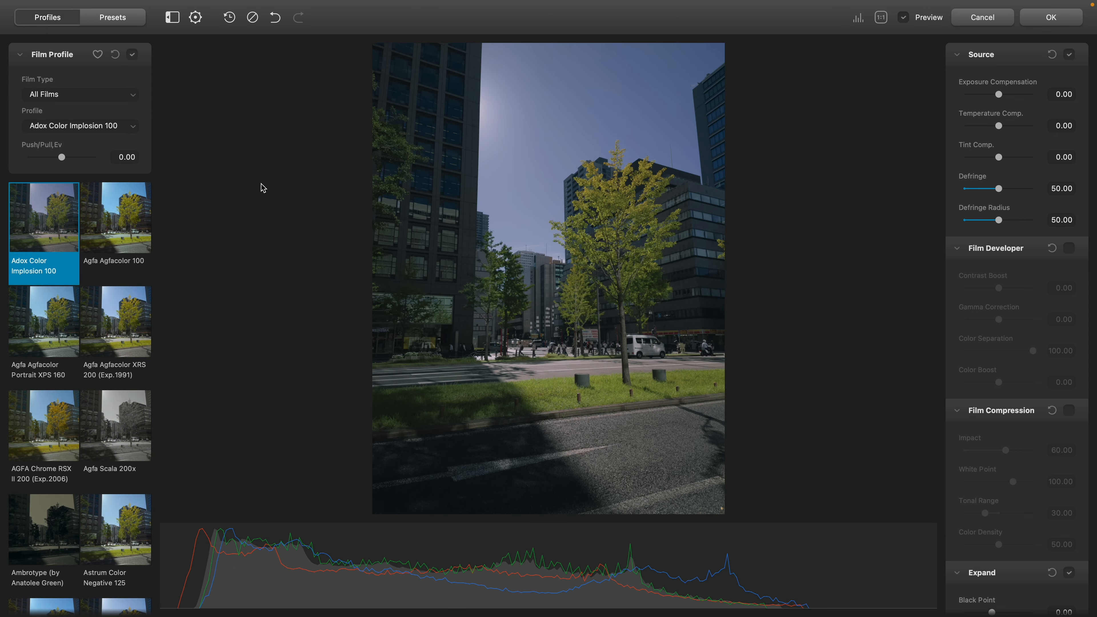
Step: Browse the film profiles and apply Fujichrome Velvia 50 to the city photo
scroll(117, 300, down, 5)
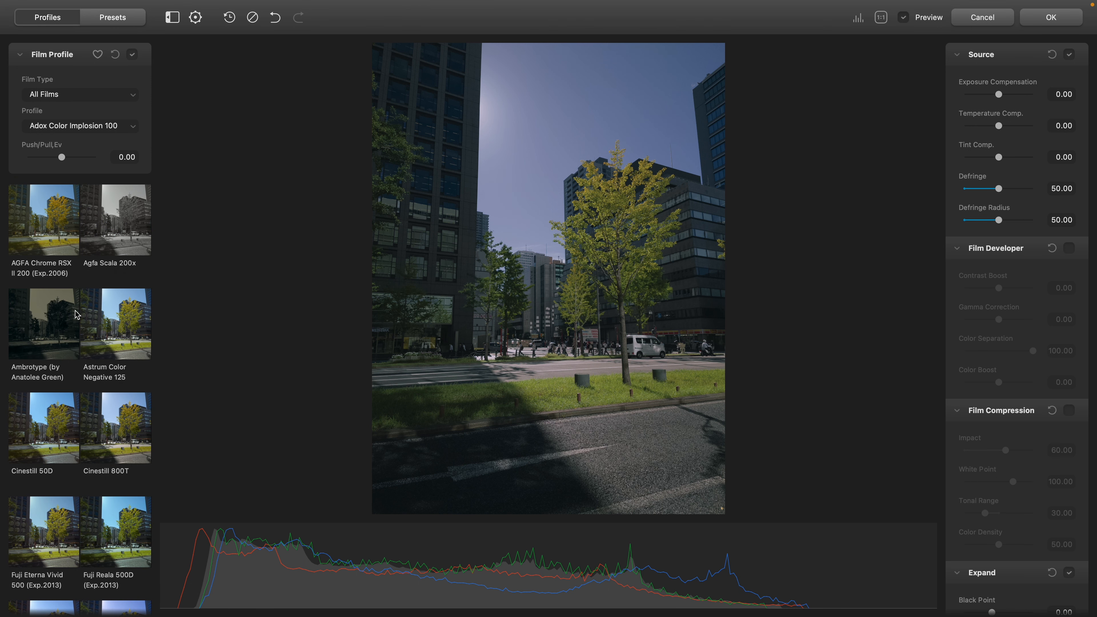
scroll(76, 313, down, 1)
scroll(43, 346, up, 3)
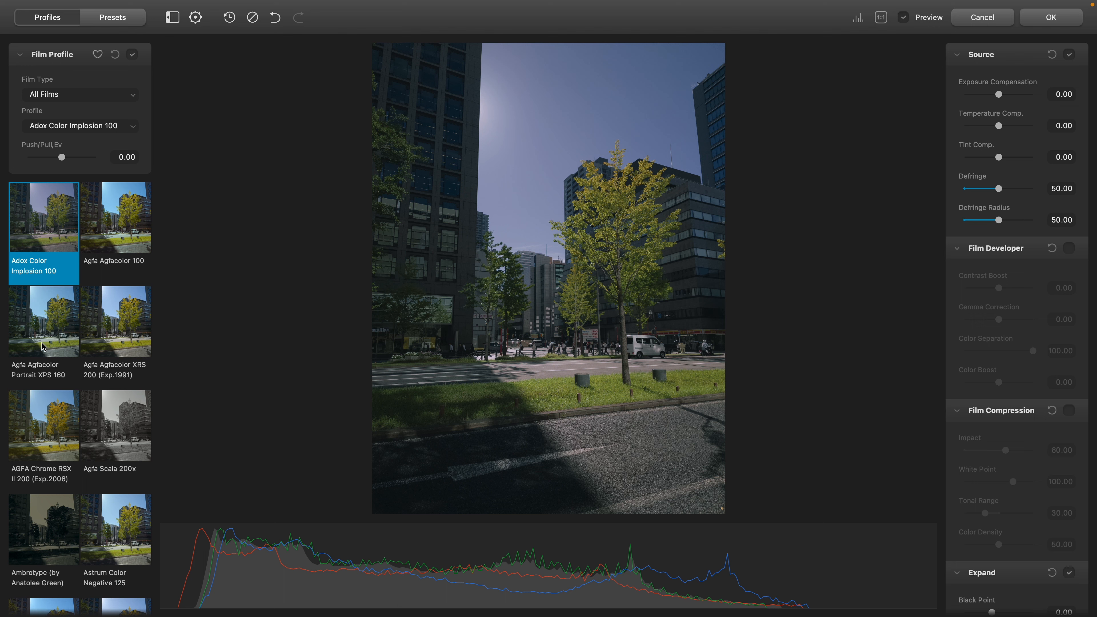
scroll(57, 364, down, 10)
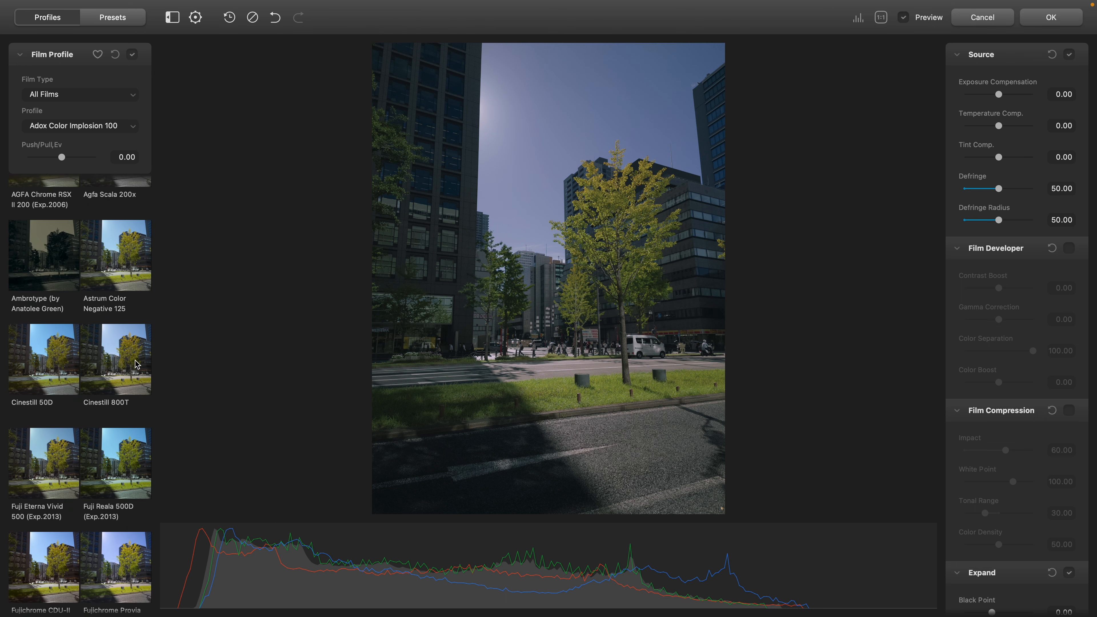
scroll(65, 396, down, 7)
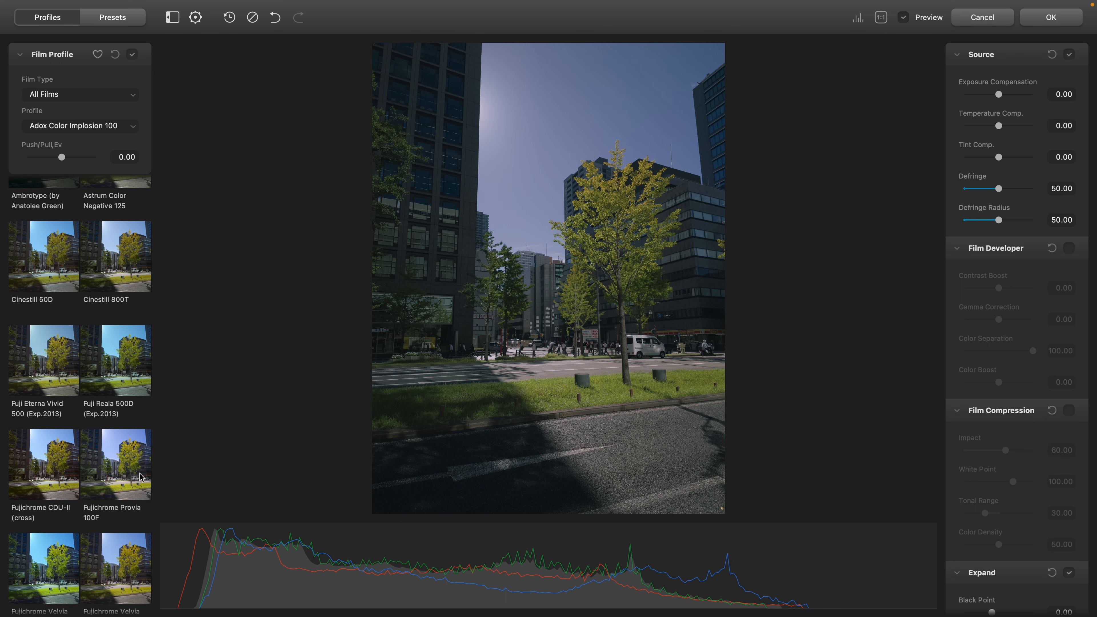
scroll(77, 434, down, 3)
click(130, 384)
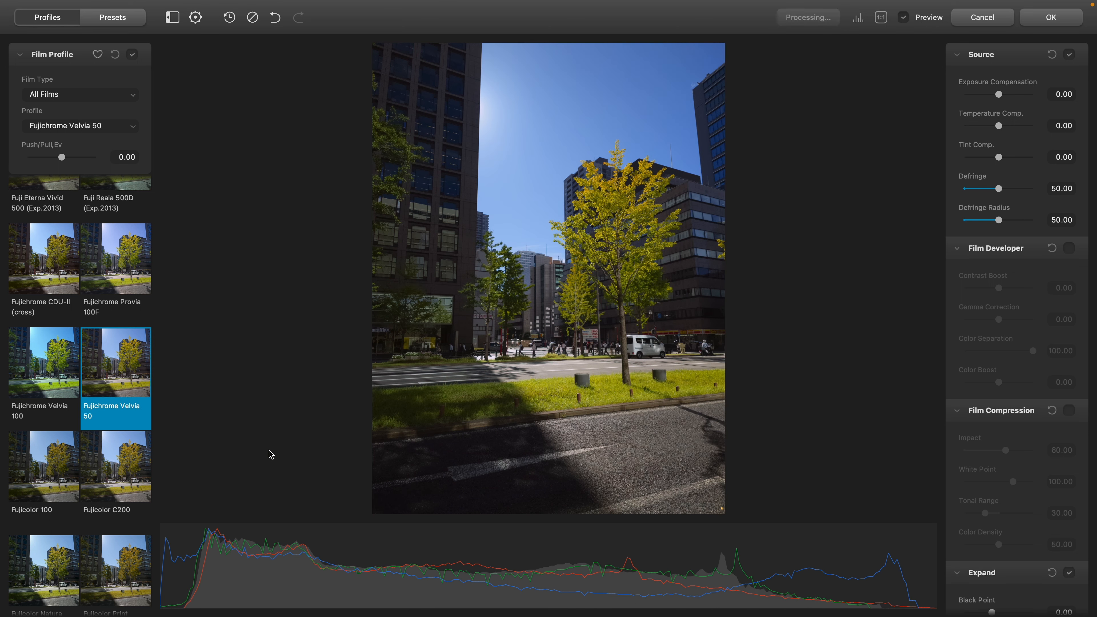
Step: Compare the city photo with and without the Fujichrome Velvia 50 profile by toggling the effect preview
click(904, 17)
click(904, 18)
click(904, 17)
click(903, 17)
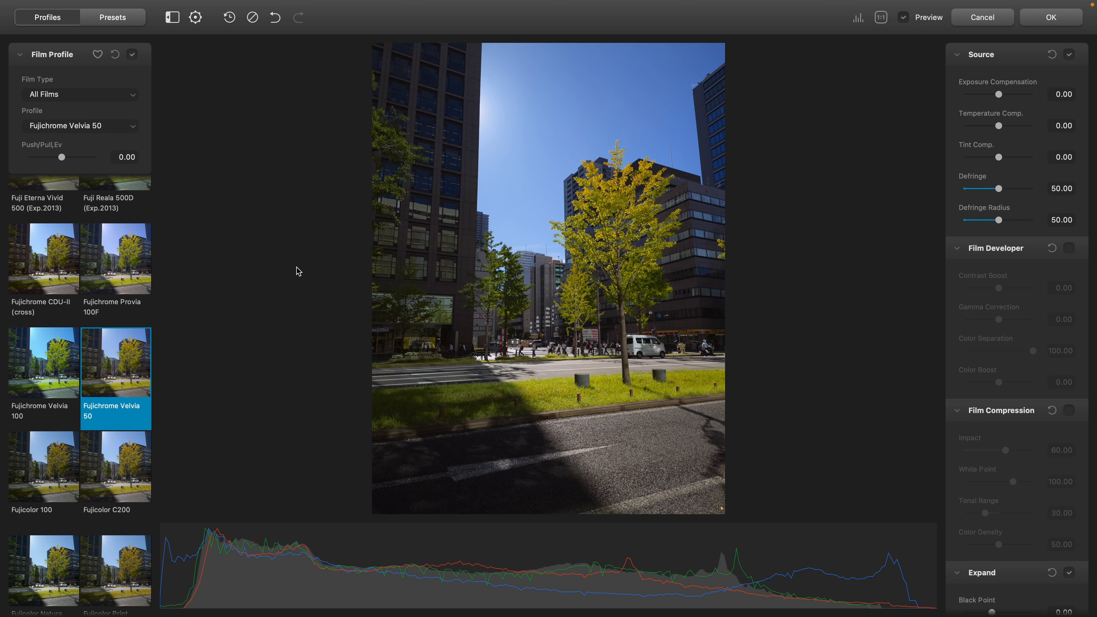
Step: Try the Fujicolor C200 film profile on the city photo, and replace it with Konica Centuria 100 DNP
click(102, 486)
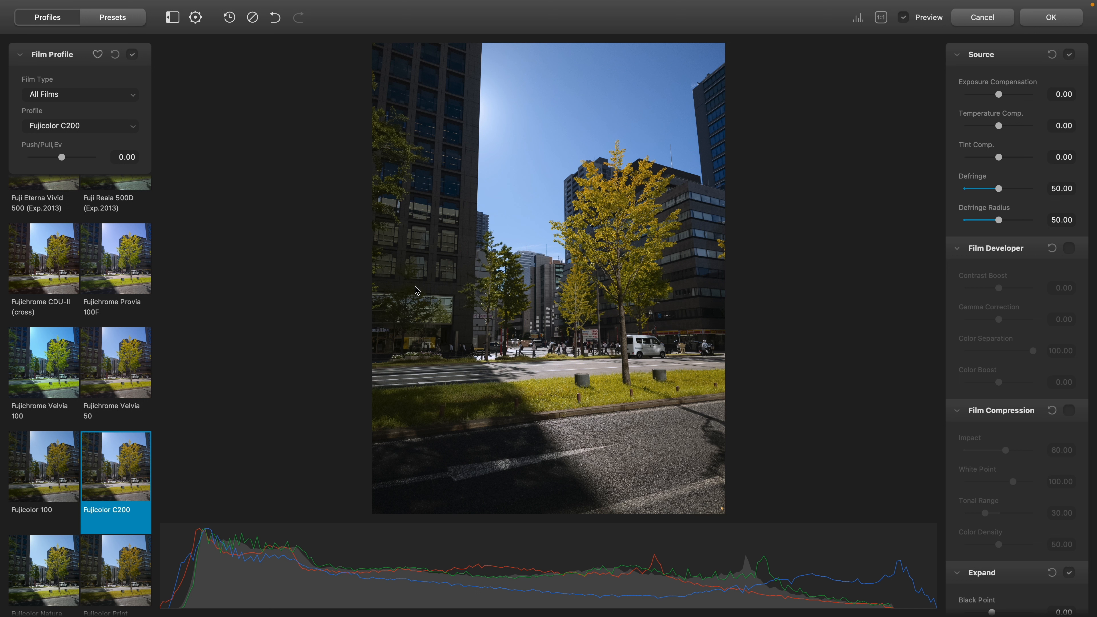
scroll(86, 441, down, 4)
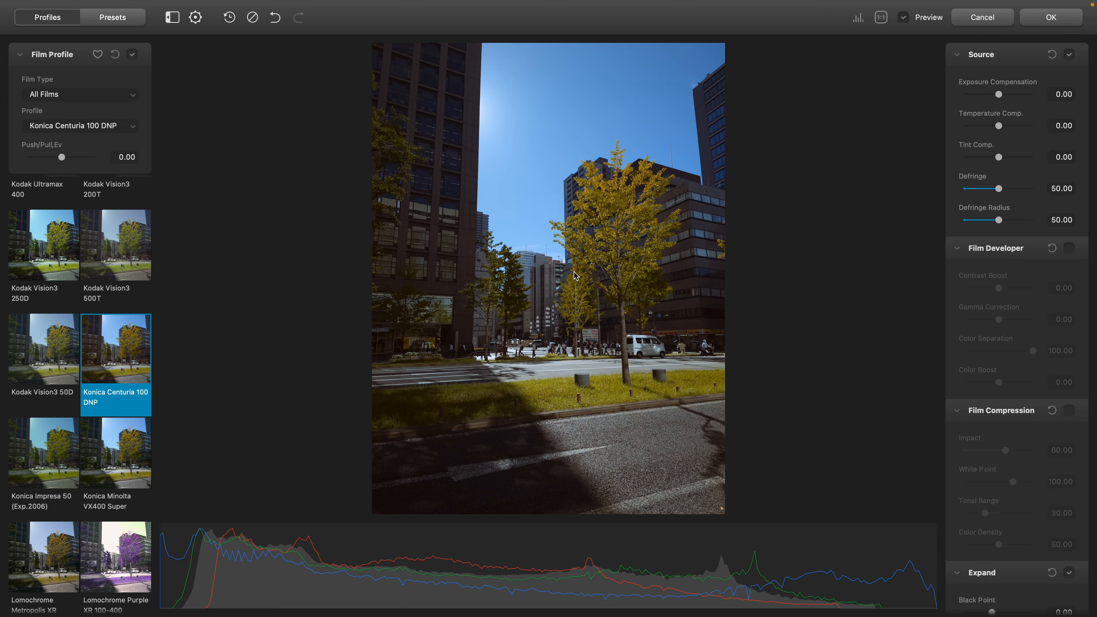
Step: Inspect the city photo up close, apply the Konica Centuria 100 DNP look back to Lightroom Classic, and compare it with the Dehancer Base version
click(615, 273)
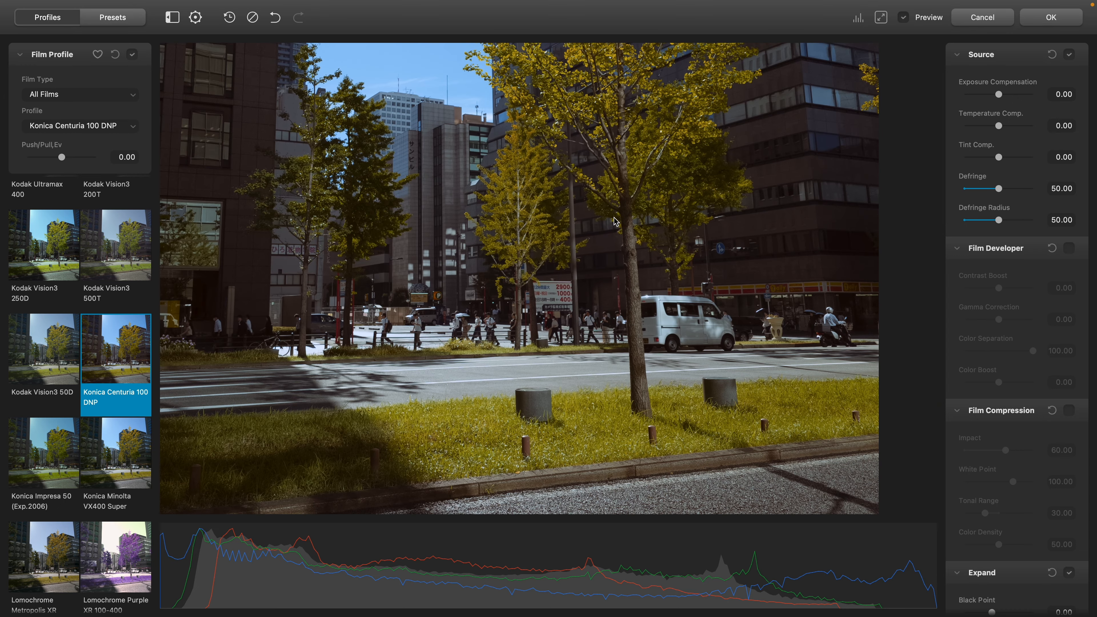
click(573, 187)
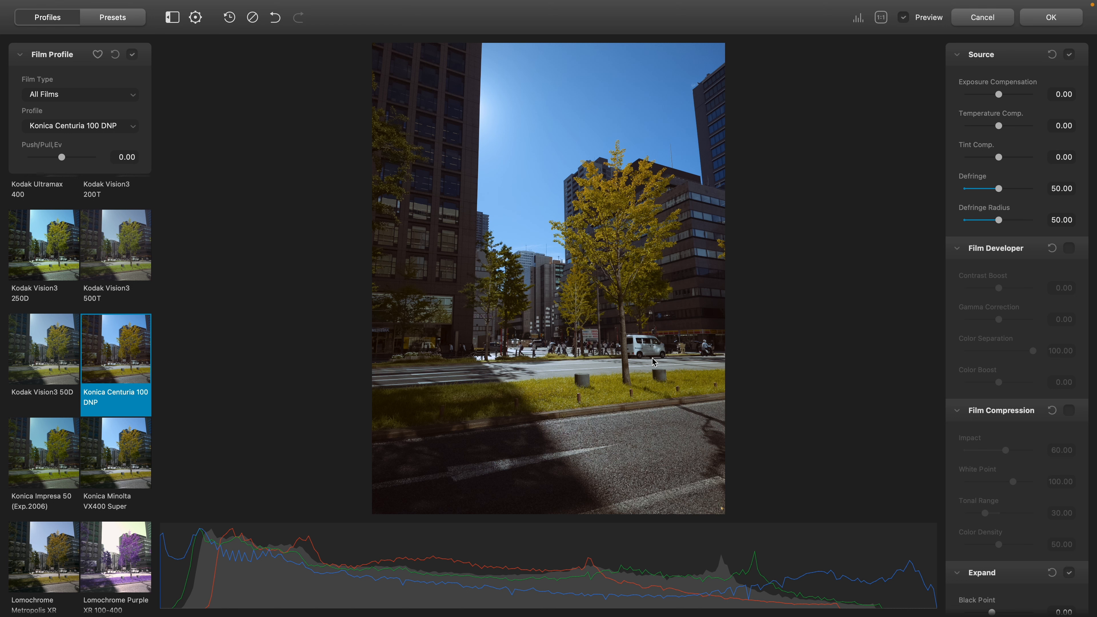
click(1051, 18)
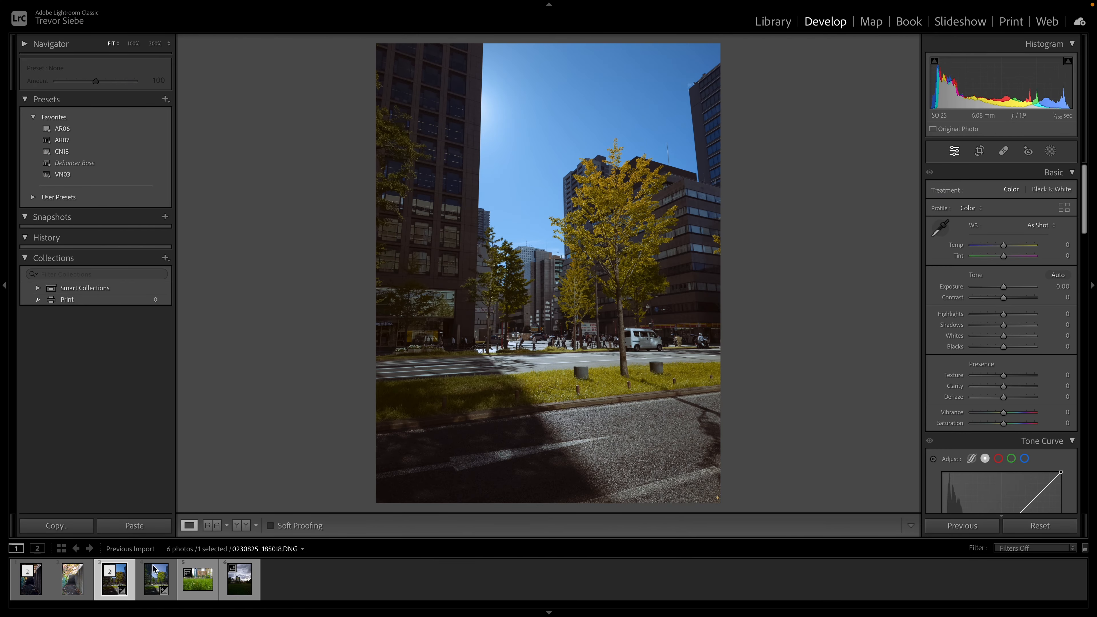
click(152, 590)
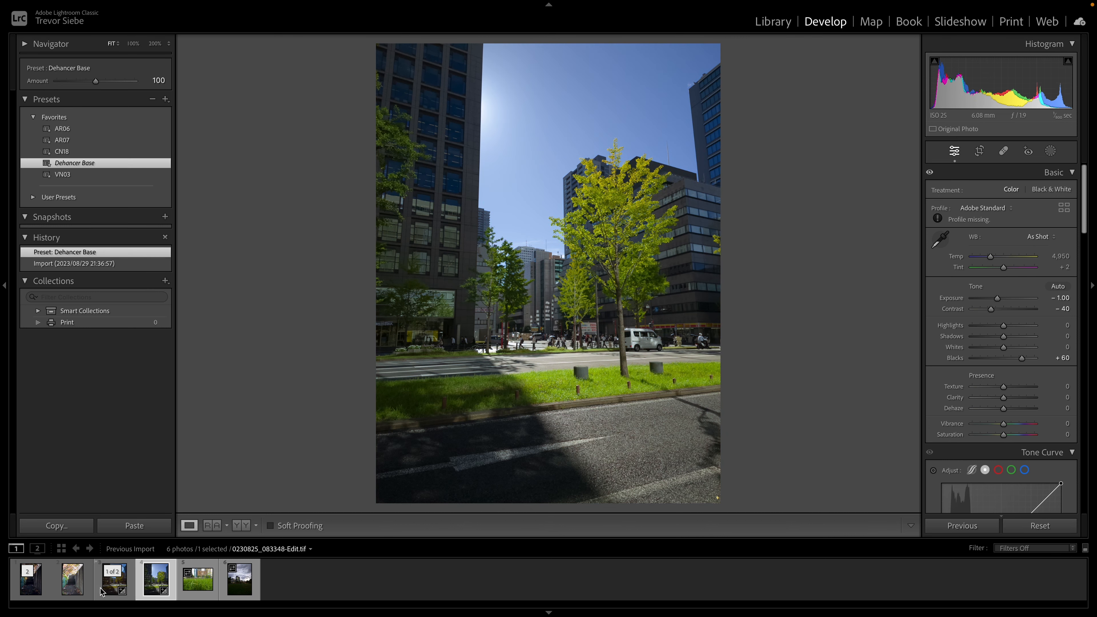
click(104, 590)
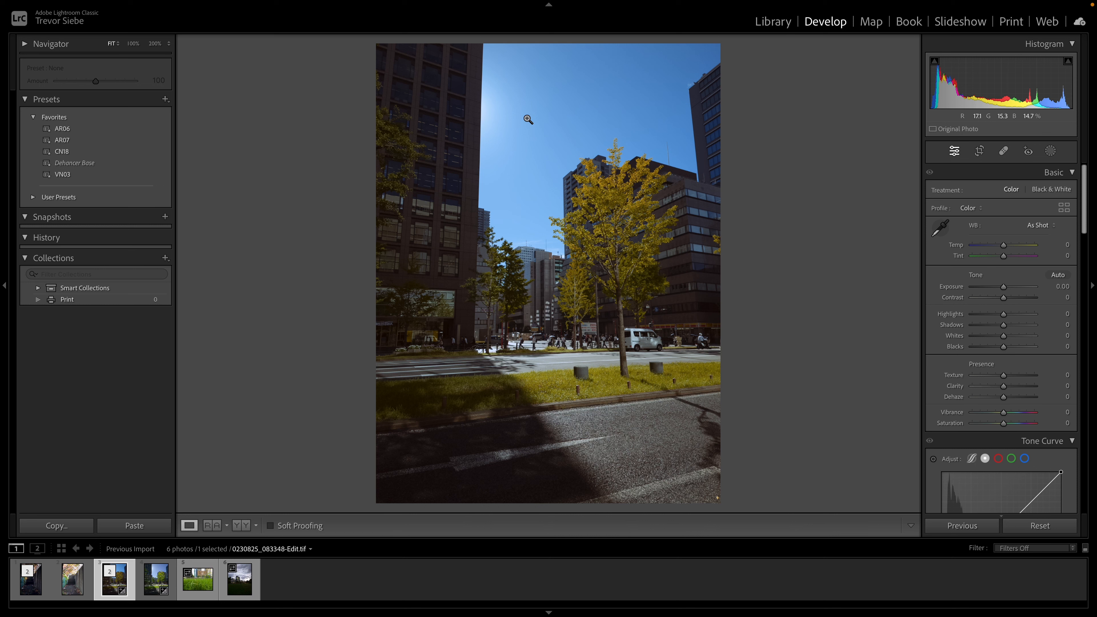
Step: Add a linear gradient mask fading diagonally inward from the city photo's lower-left corner and lower its exposure slightly
click(1050, 150)
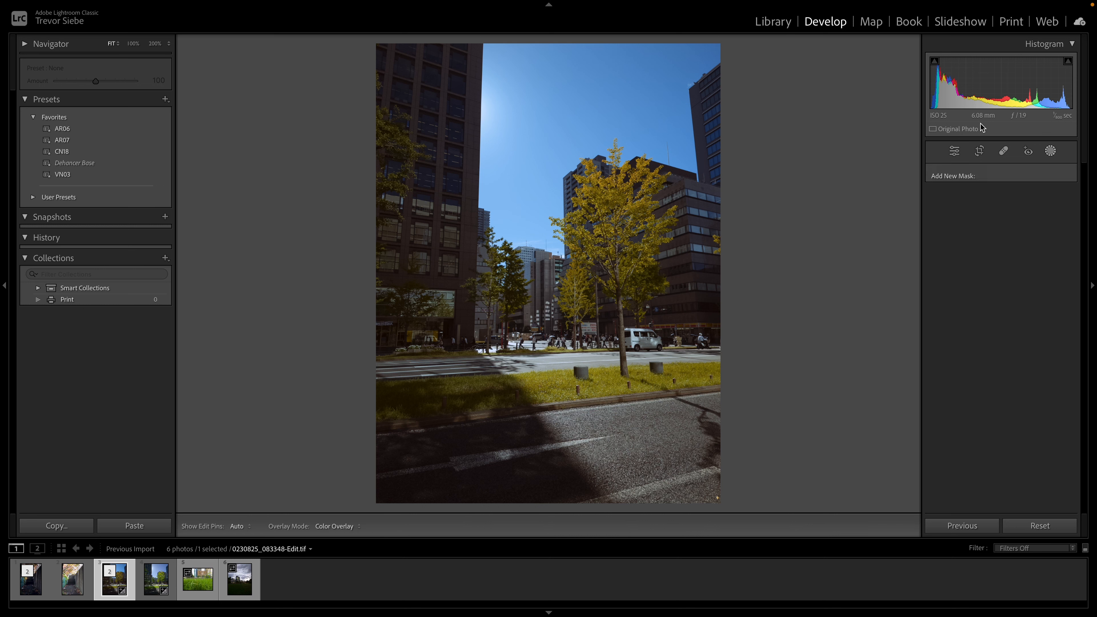
click(968, 277)
drag(415, 420, 590, 304)
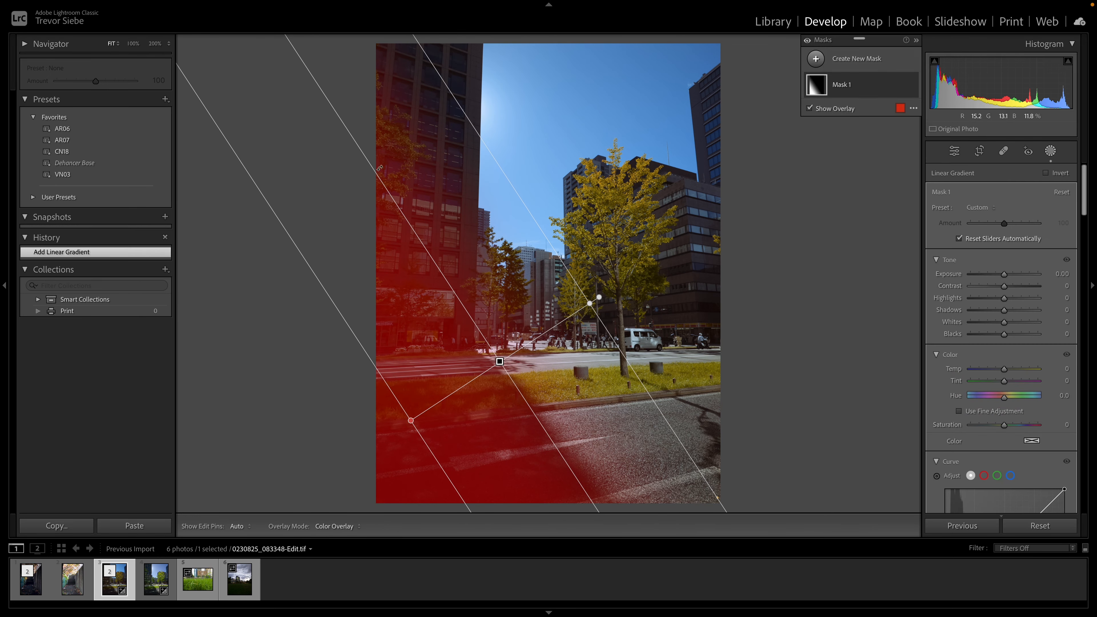
drag(1005, 274, 997, 274)
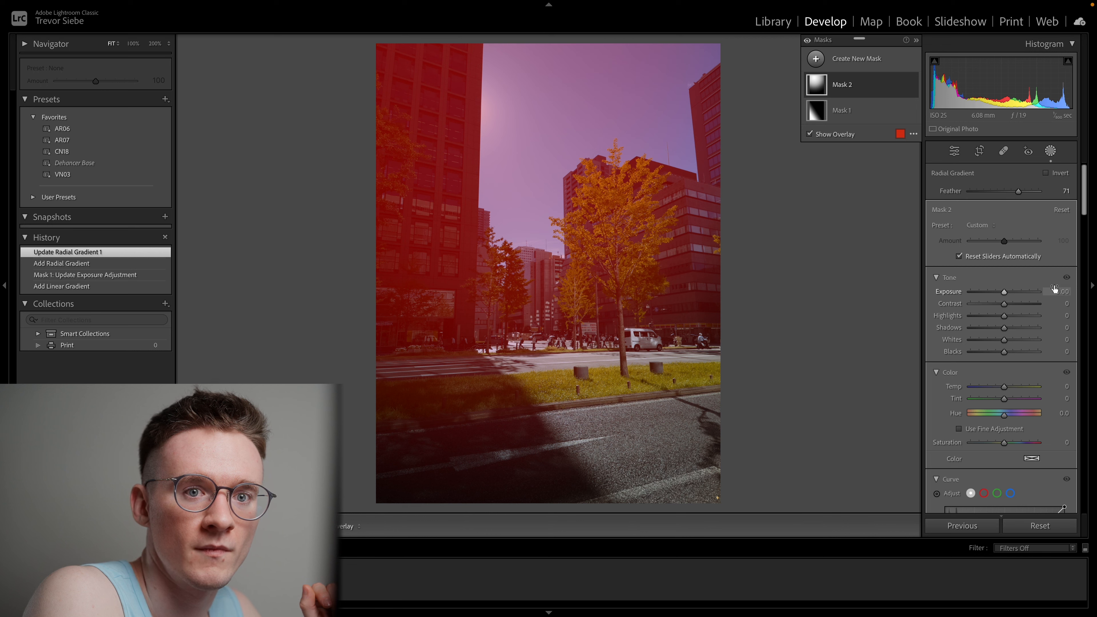
Step: Set the radial gradient mask around the sun to exposure 1.65 and Dehaze -20
drag(1004, 291, 1020, 291)
scroll(1030, 462, down, 6)
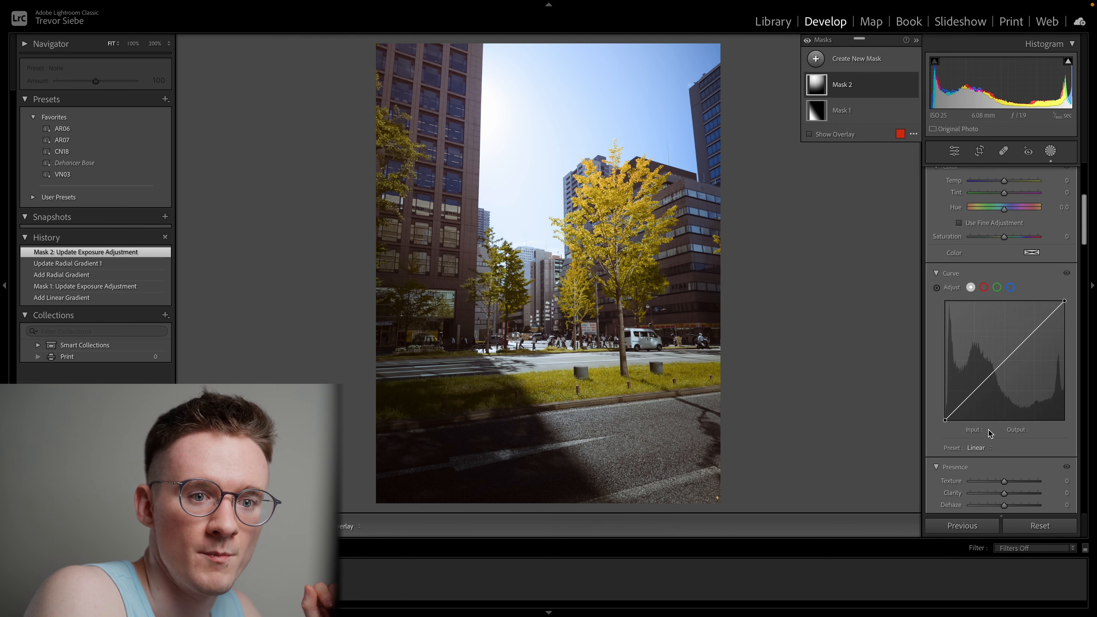
drag(1004, 432, 997, 431)
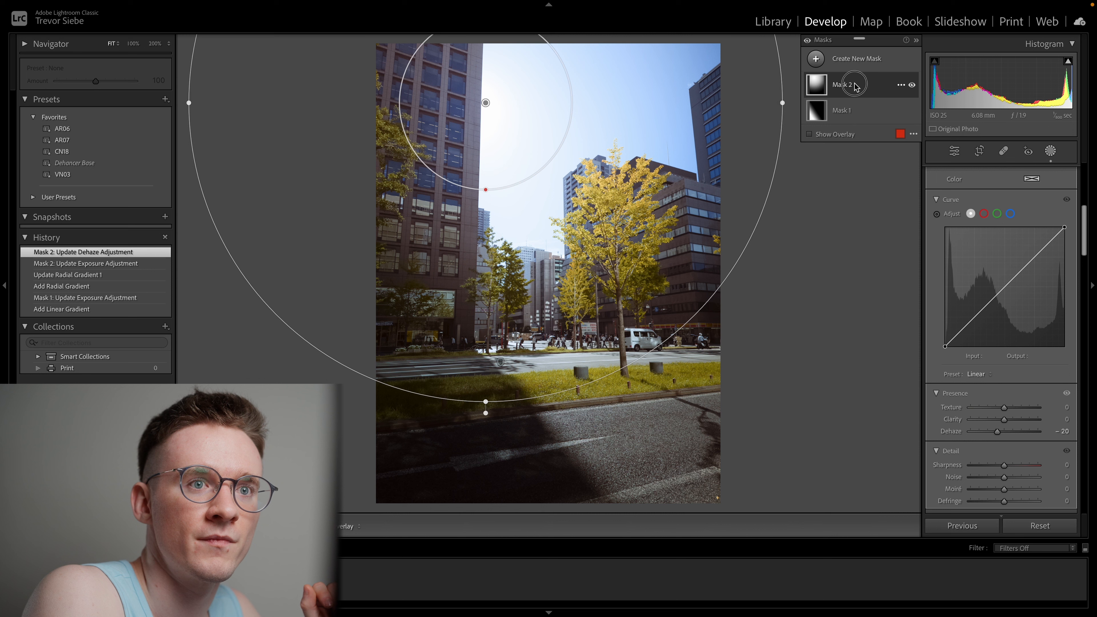
Step: Subtract the dark building and nearby shadowed ground on the photo's left from the radial gradient mask with a brush
click(887, 121)
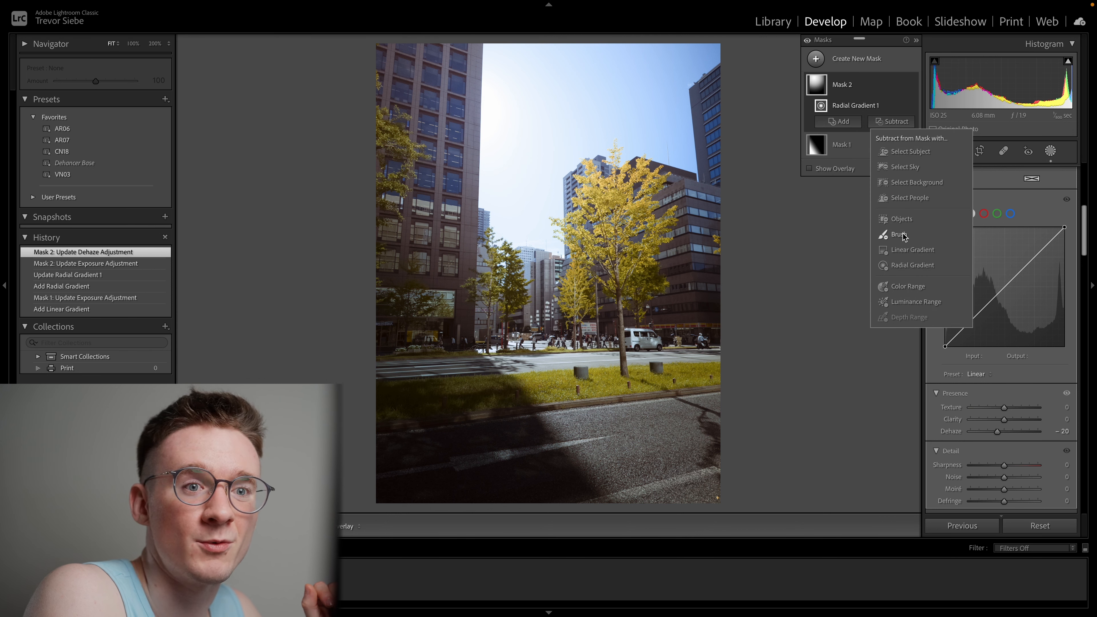
click(907, 184)
mouse_move(406, 157)
mouse_down()
mouse_move(432, 129)
mouse_move(387, 140)
mouse_move(415, 216)
mouse_move(423, 118)
mouse_move(425, 130)
mouse_up()
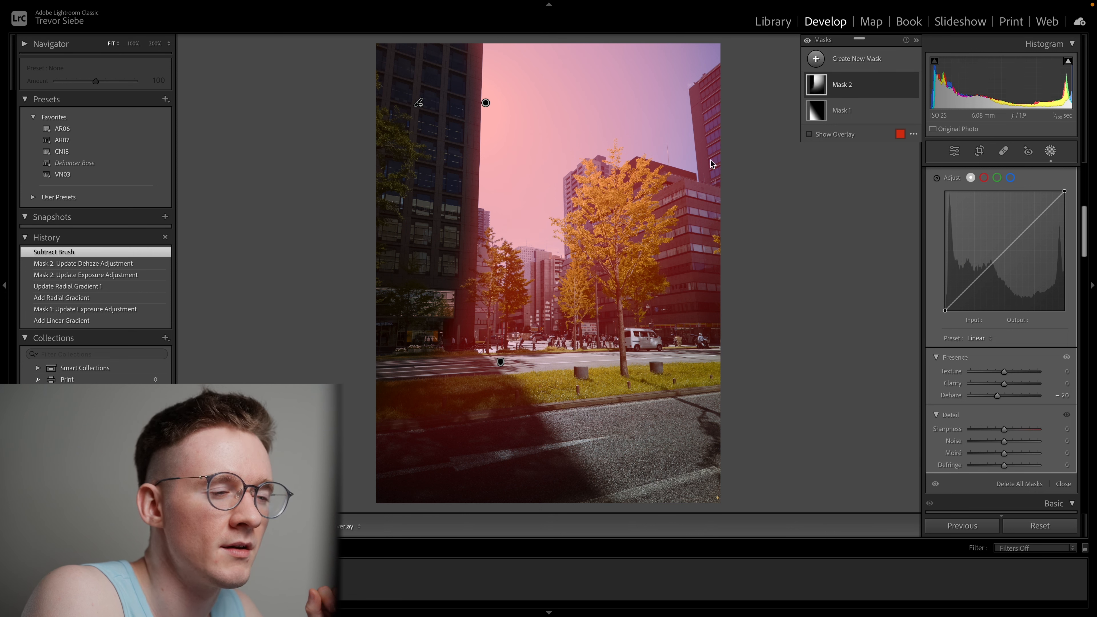
click(847, 87)
click(847, 107)
mouse_move(396, 385)
mouse_down()
mouse_move(391, 398)
mouse_move(428, 427)
mouse_move(459, 423)
mouse_up()
Step: Set the radial gradient mask's contrast to 28 and saturation to 27
scroll(1002, 303, up, 5)
drag(1004, 268, 1016, 270)
drag(1004, 408, 1016, 412)
scroll(998, 417, down, 3)
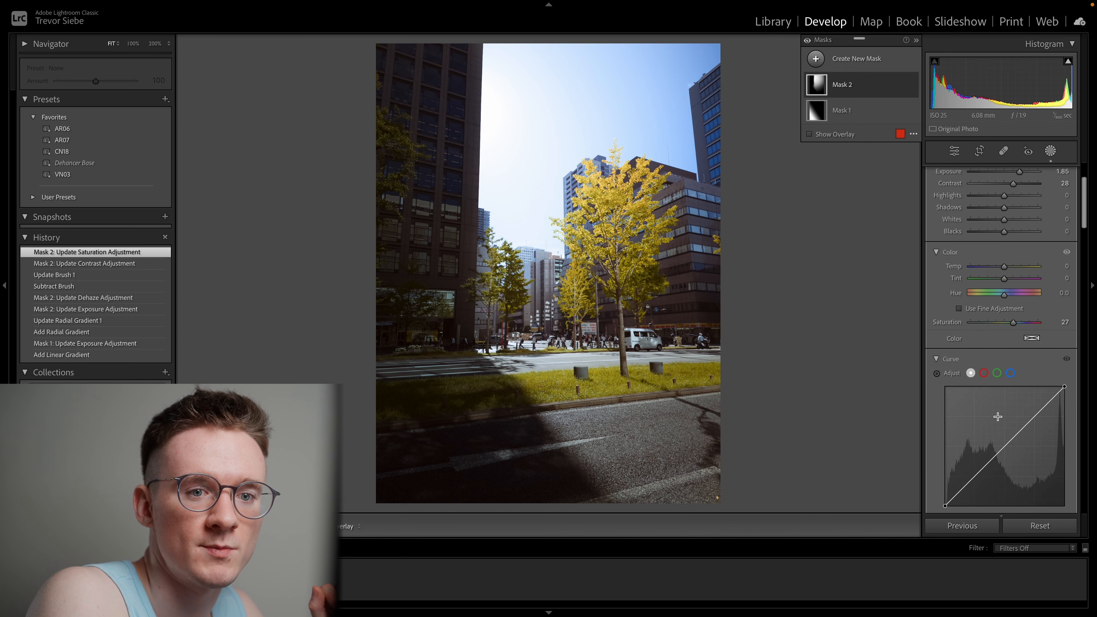
scroll(998, 417, down, 5)
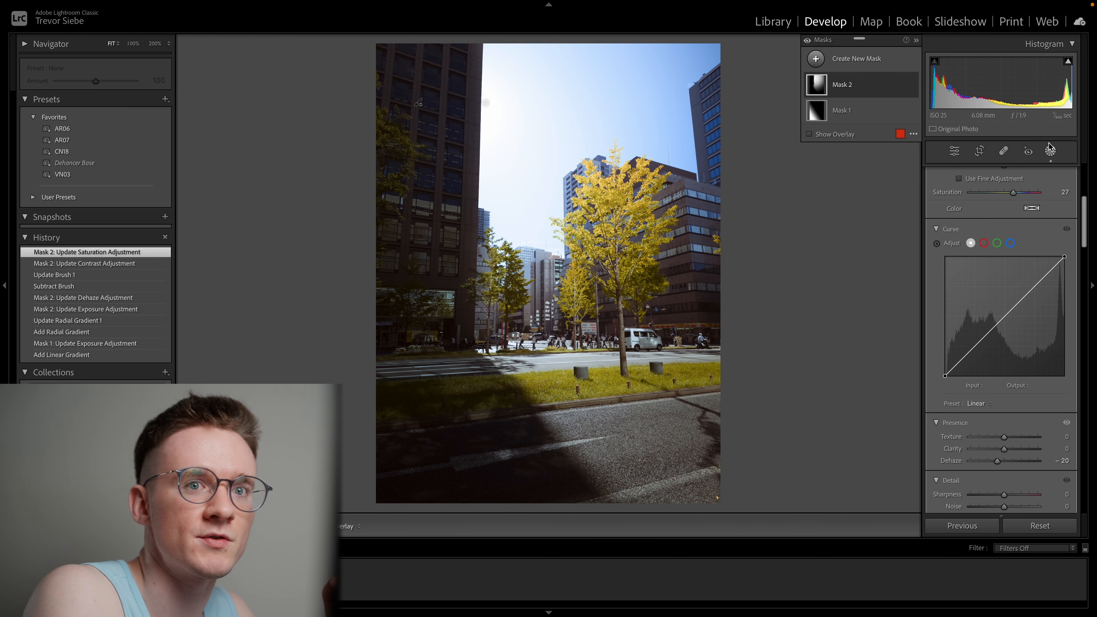
Step: Compare the city photo with and without its masks, and leave masking
click(810, 43)
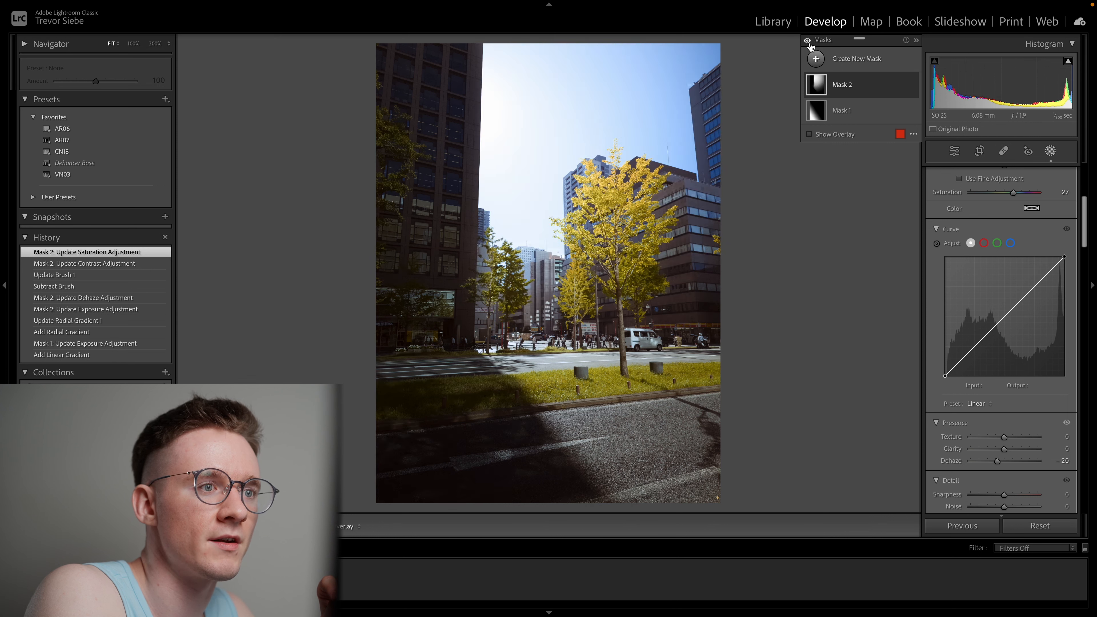
click(809, 42)
click(808, 43)
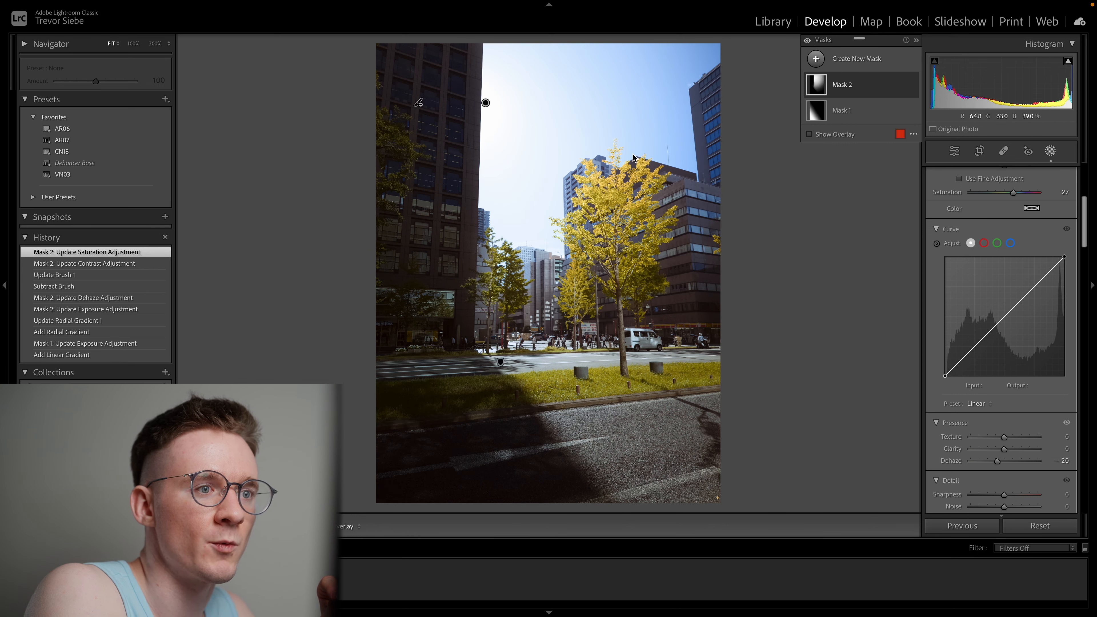
click(1053, 152)
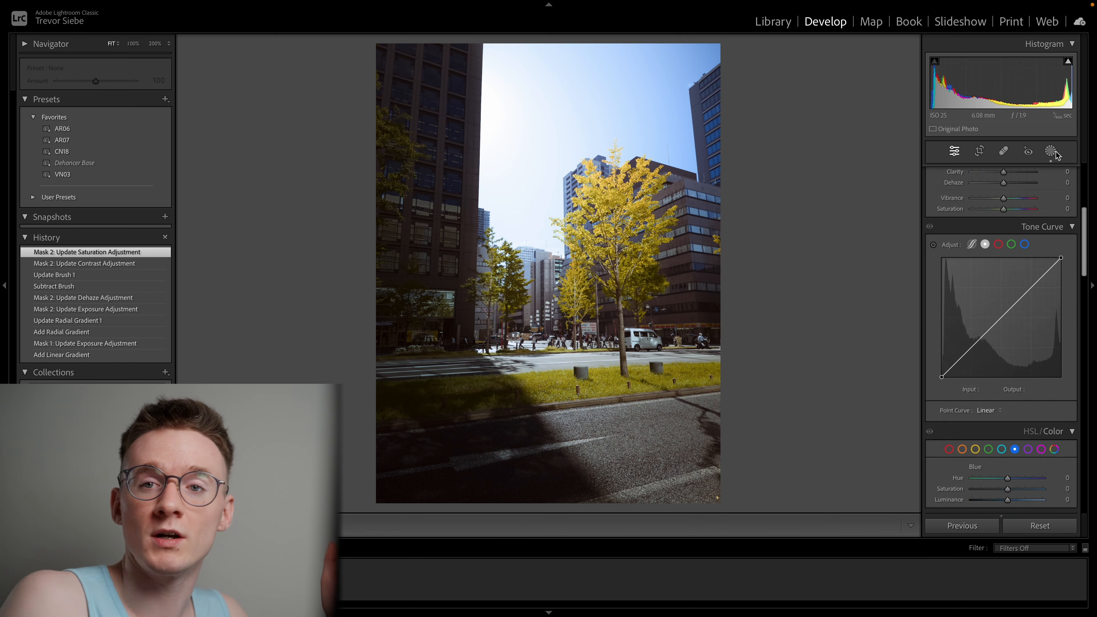
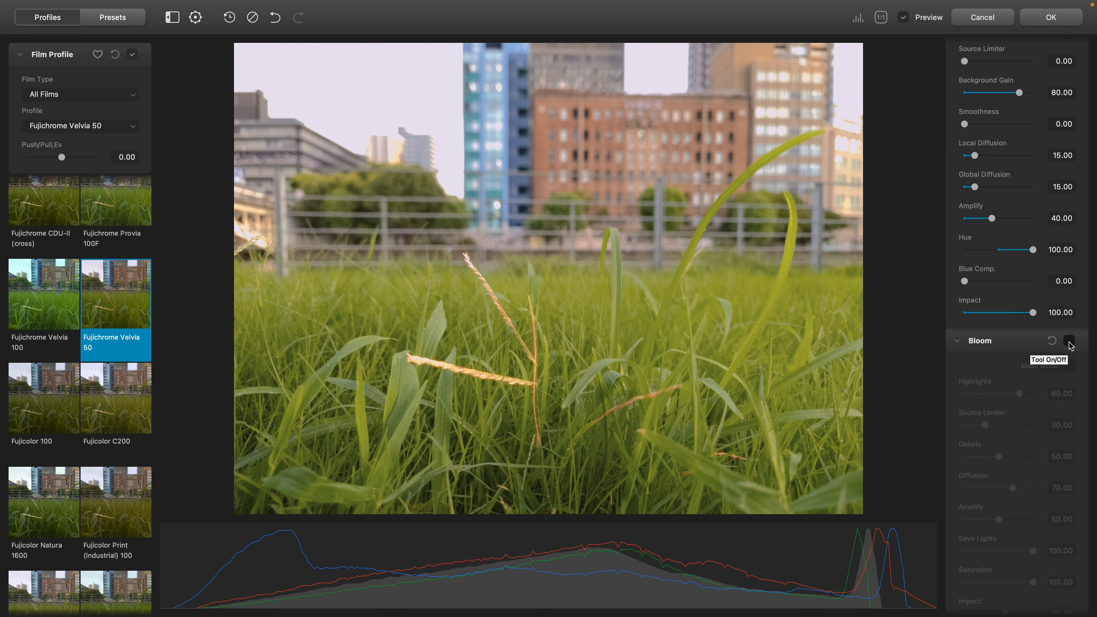
Step: Compare the grass photo in Dehancer with and without the Bloom effect
click(1069, 343)
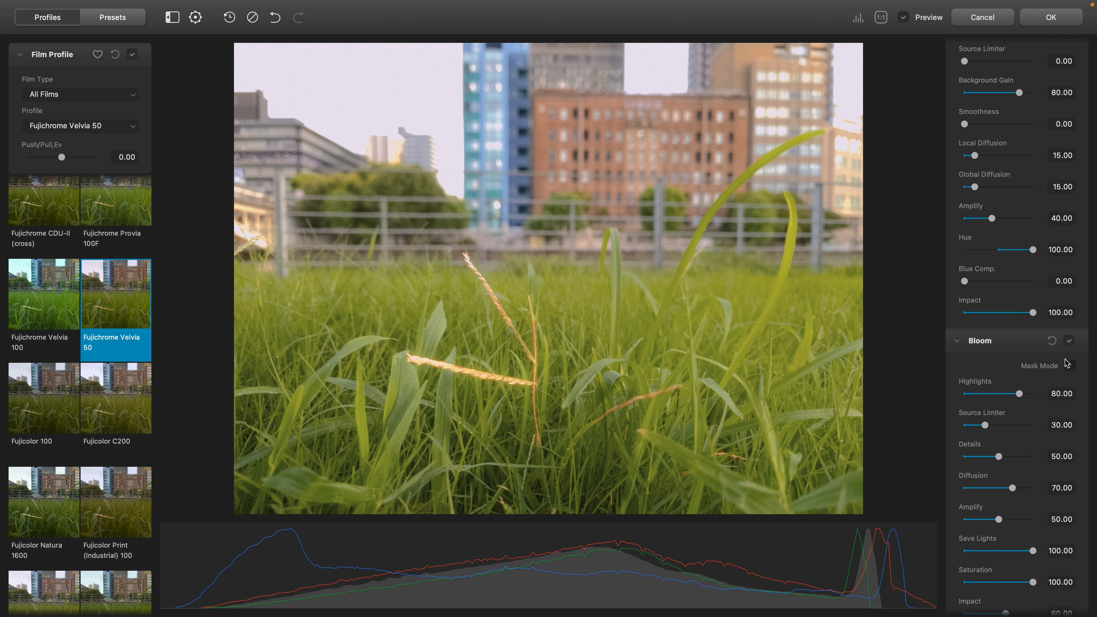
click(1069, 341)
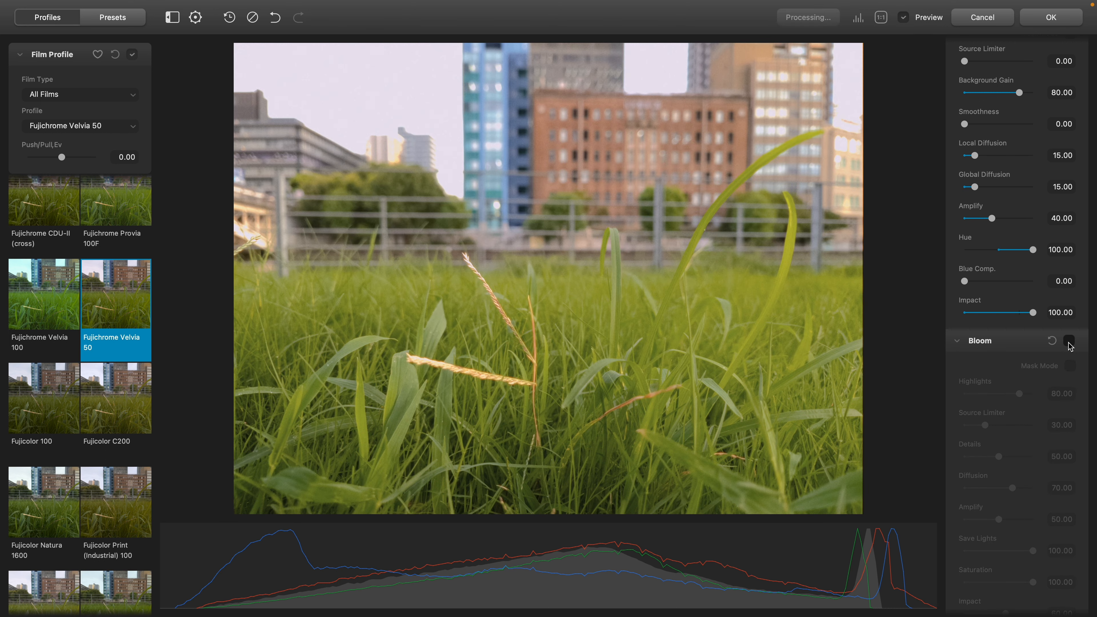
click(1058, 351)
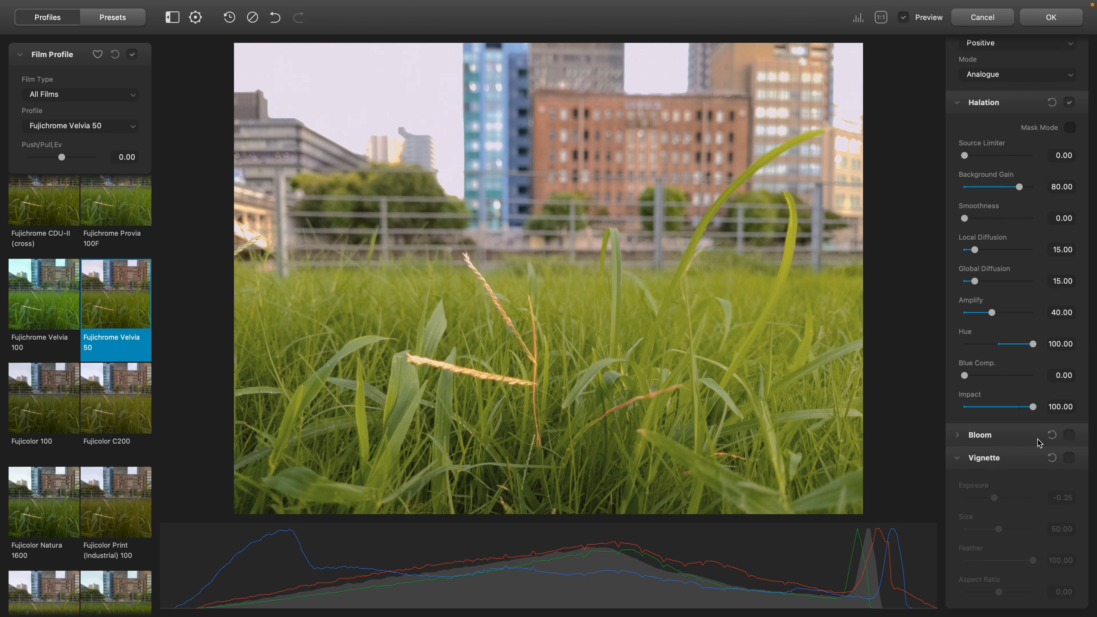
Step: Enable Bloom on the grass photo with its default settings, and check where it acts using its mask view
click(1070, 434)
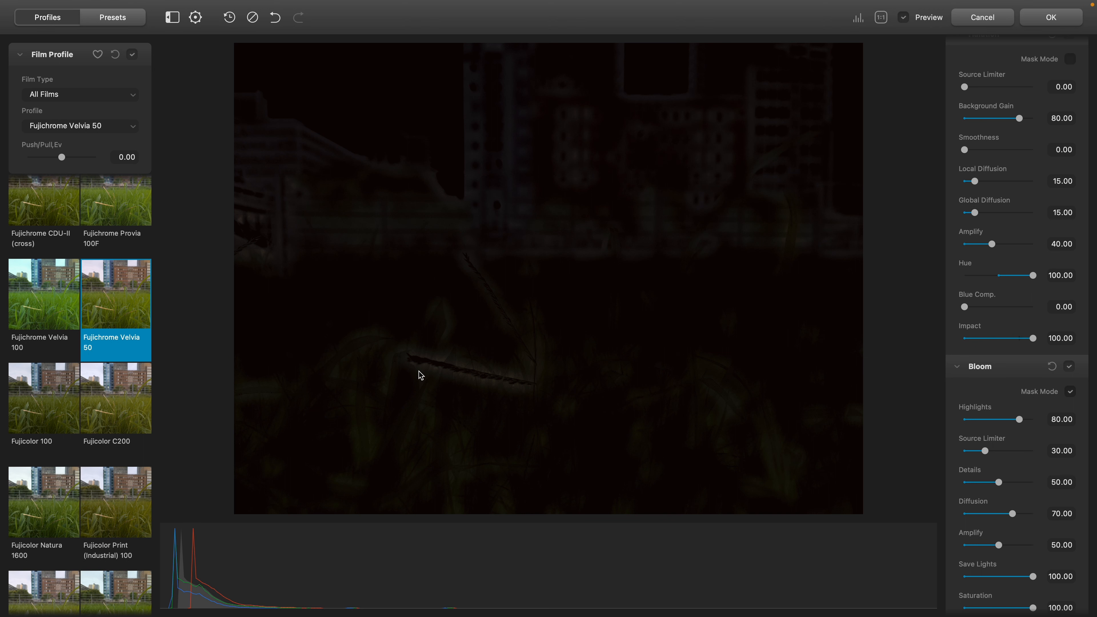
click(1071, 391)
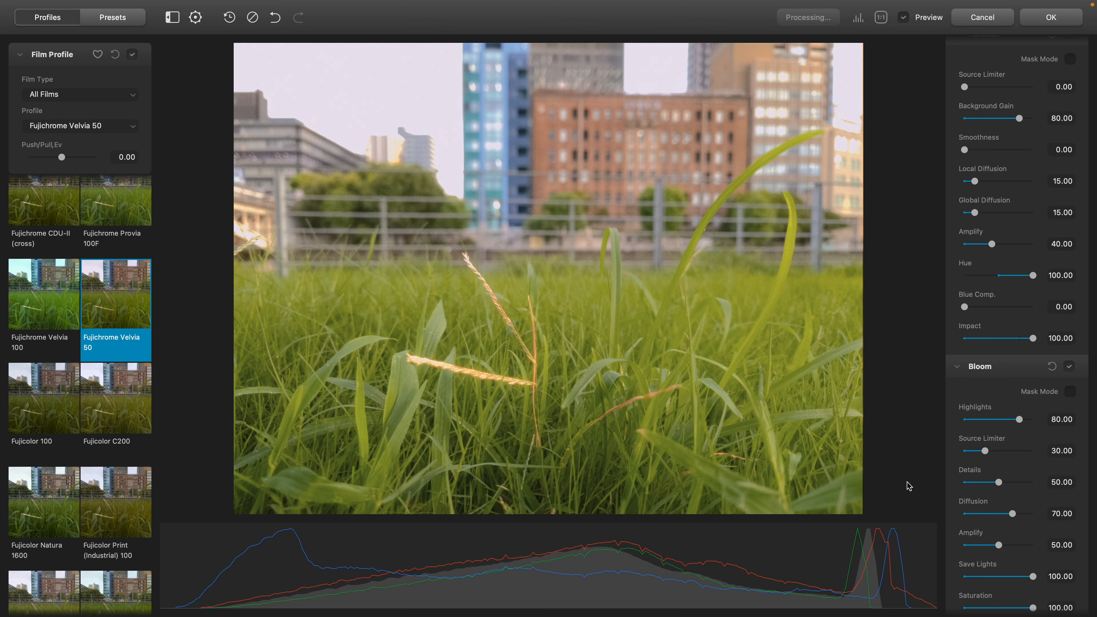
scroll(988, 513, down, 2)
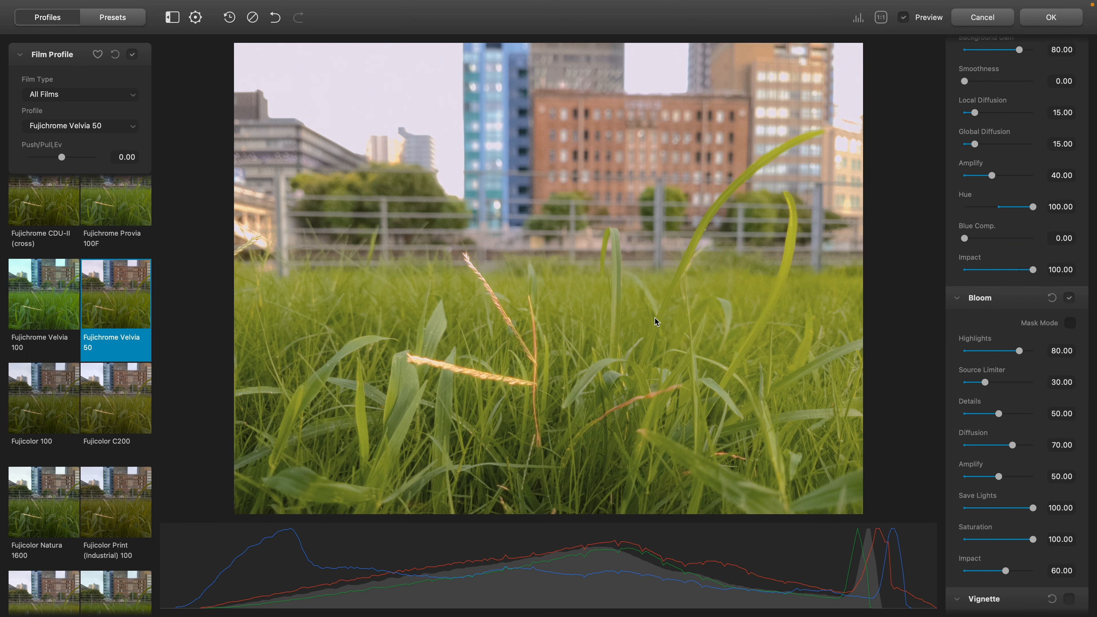
scroll(1023, 350, down, 4)
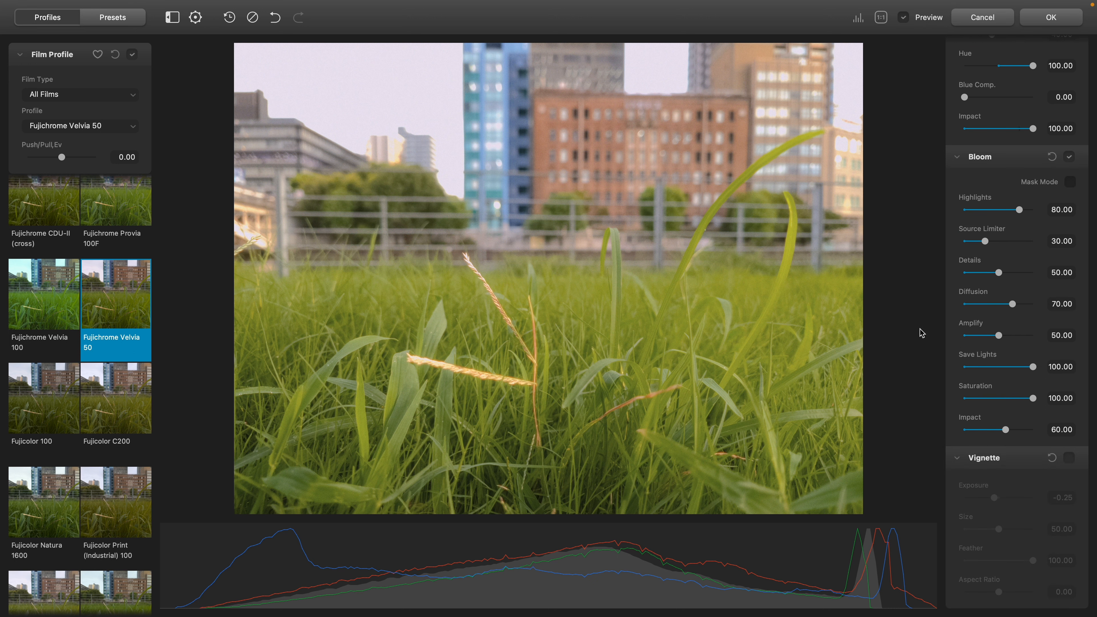
Step: Compare the grass photo with and without the complete Dehancer edit, and apply the edit back to Lightroom Classic
click(904, 18)
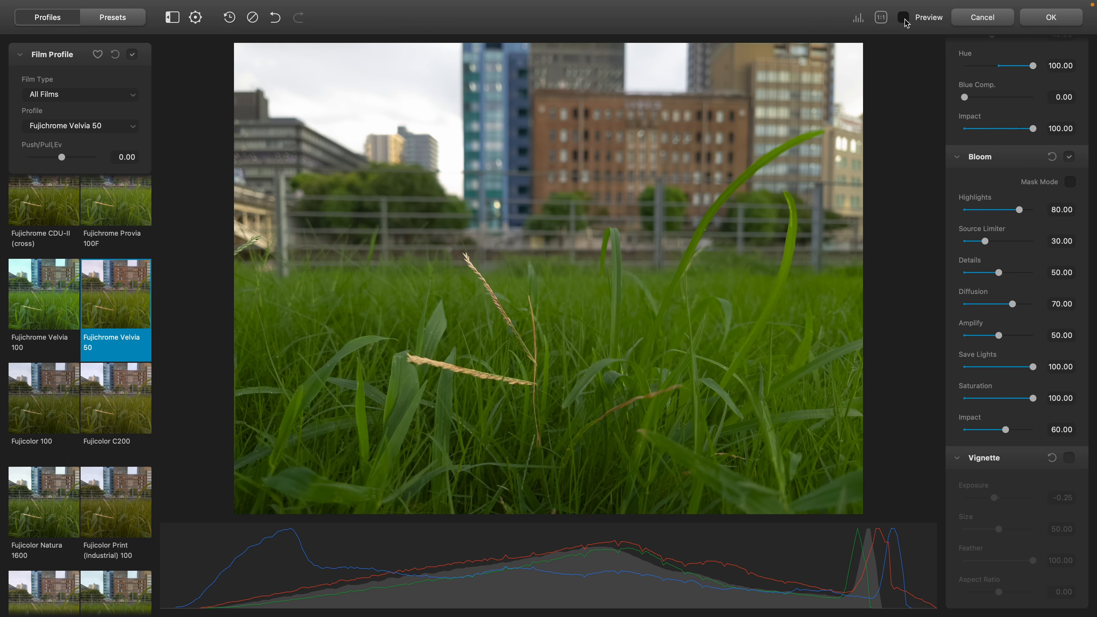
click(905, 19)
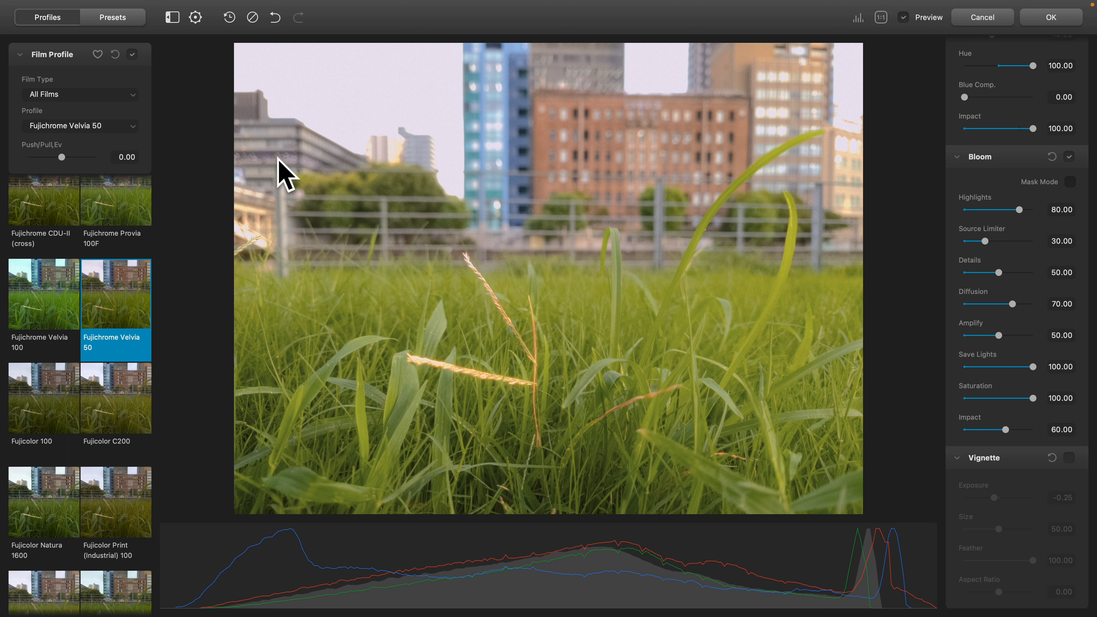
scroll(1022, 395, up, 15)
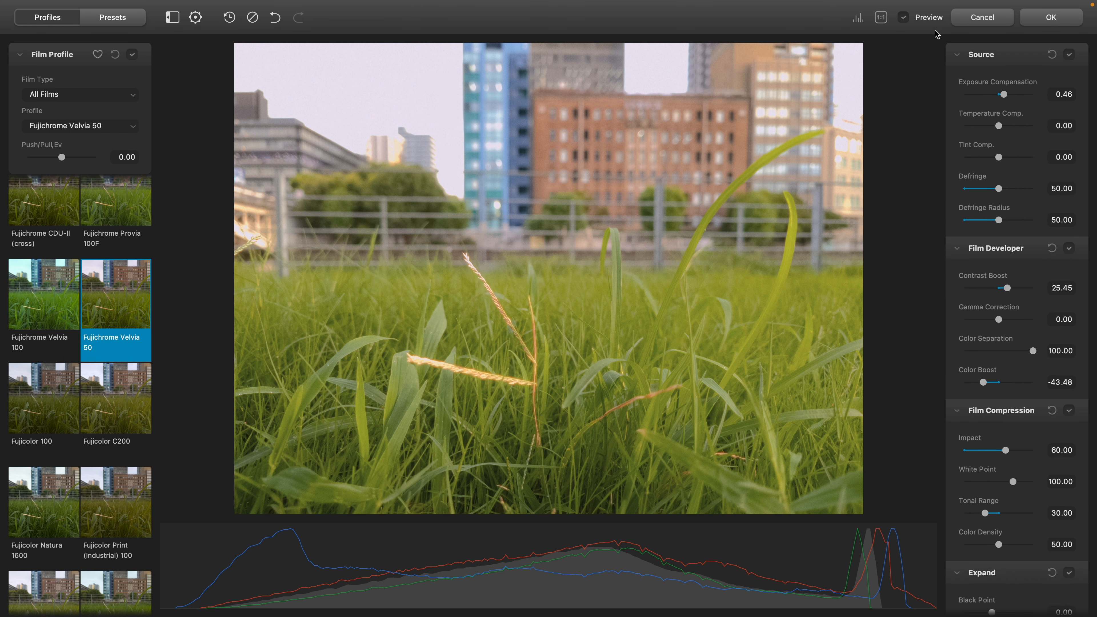
click(904, 18)
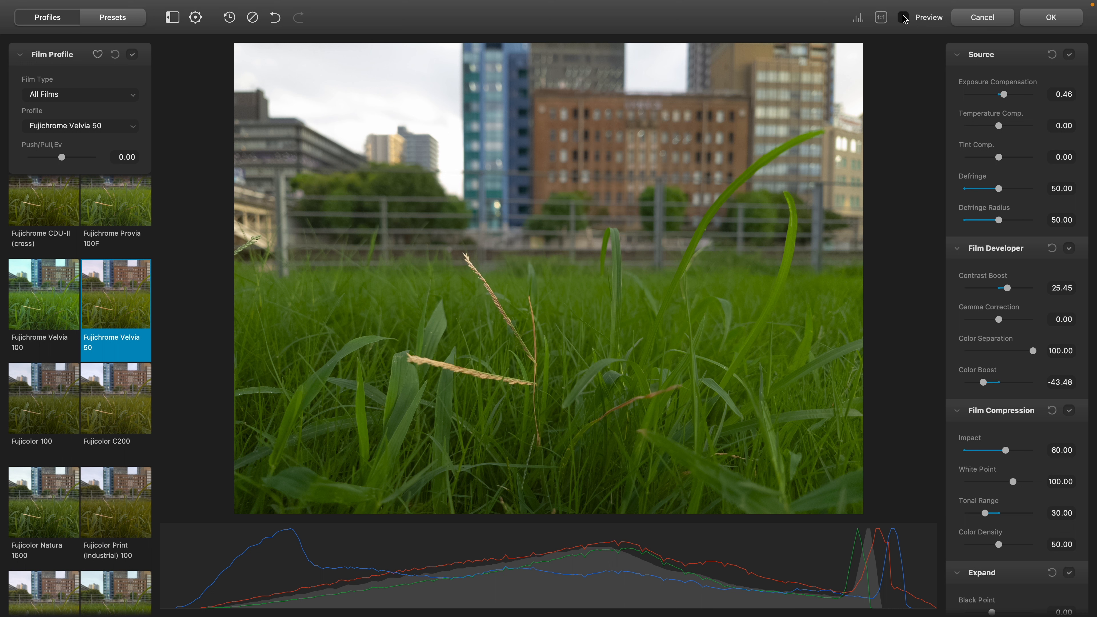
click(903, 17)
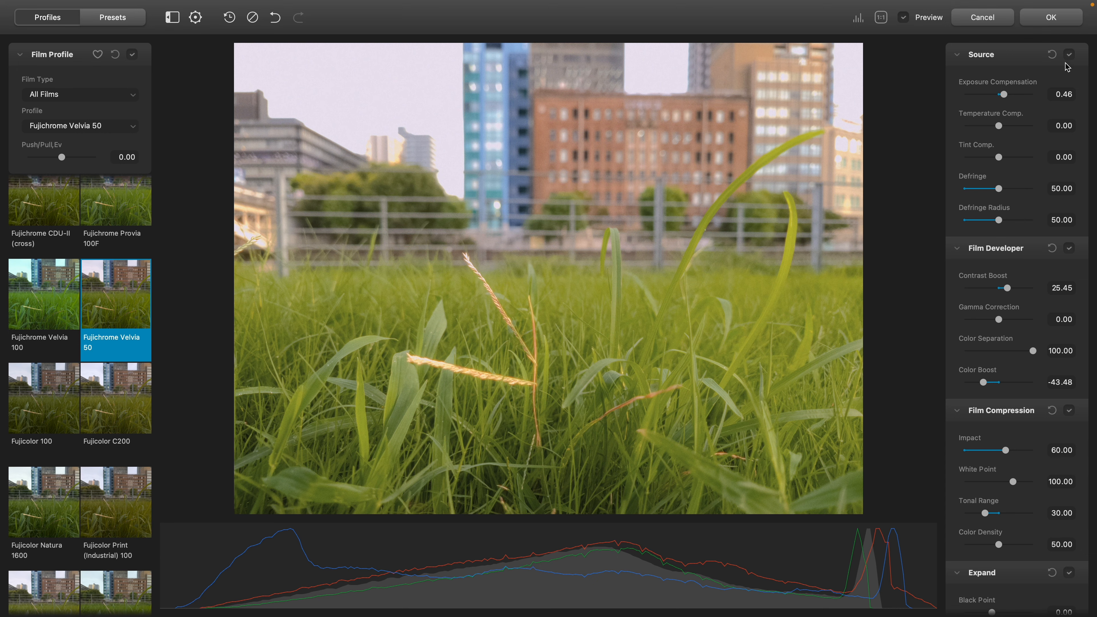
click(1051, 18)
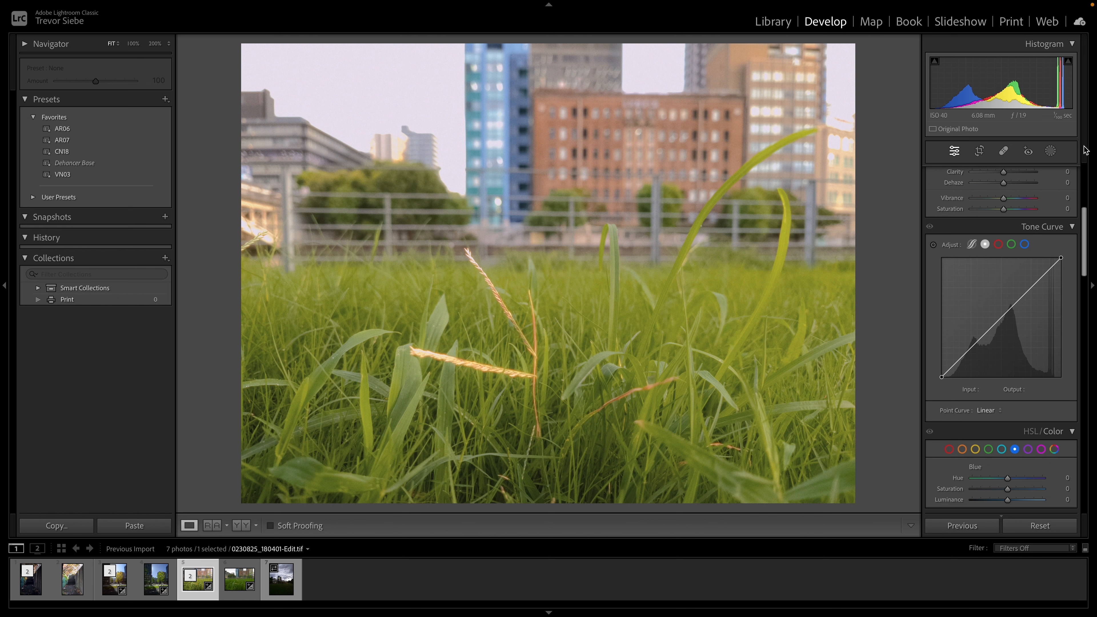
Step: Add a linear gradient mask rising from the bottom of the grass photo and set its blacks to -52
click(1050, 151)
click(982, 288)
drag(542, 454, 536, 76)
drag(998, 336, 986, 341)
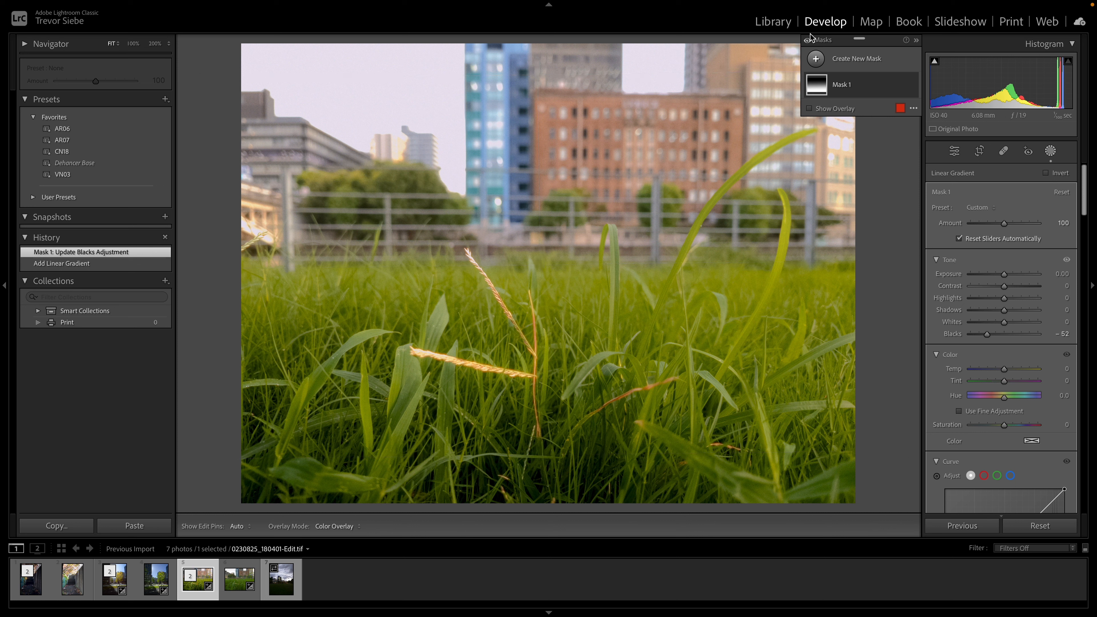
Step: Add a small radial gradient mask over the sky gap between the buildings and lower its Dehaze slightly
click(815, 58)
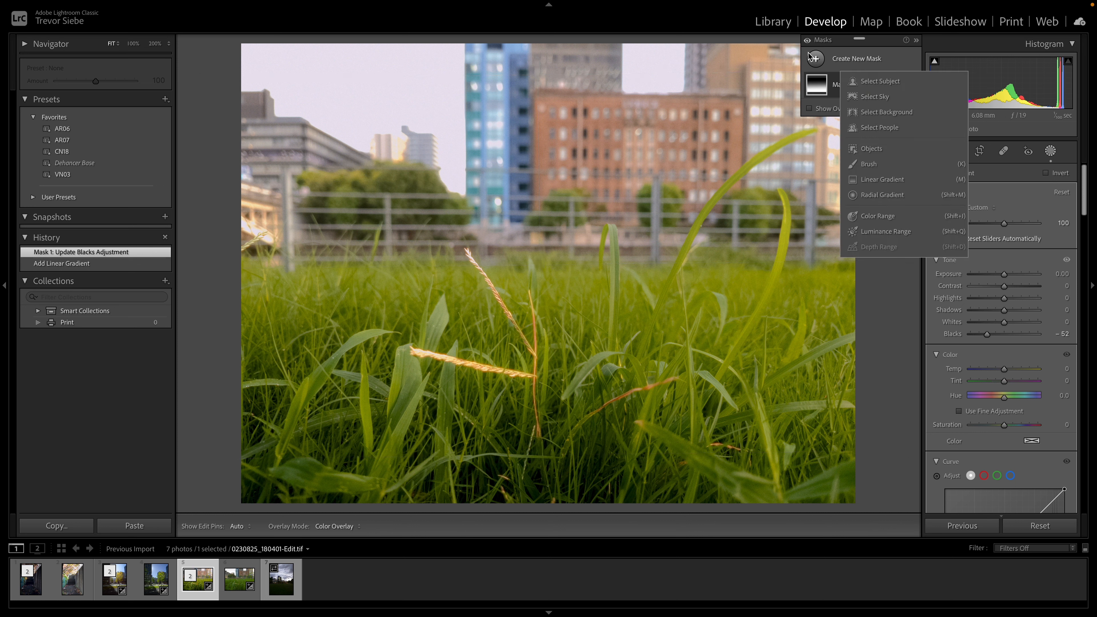
click(881, 196)
drag(652, 62, 575, 124)
scroll(982, 272, down, 10)
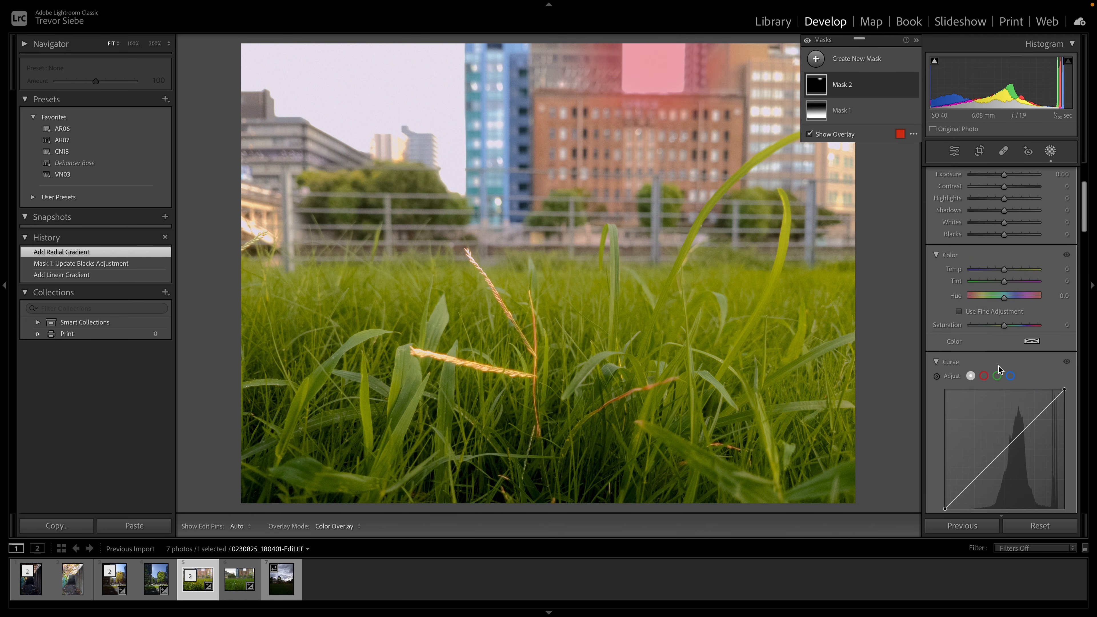
drag(1004, 421, 999, 424)
Step: Add a large radial gradient mask over the sky in the grass photo's upper-left part and set its Dehaze to -29
key(shift+m)
drag(415, 74, 173, 229)
drag(413, 240, 380, 243)
drag(416, 74, 358, 59)
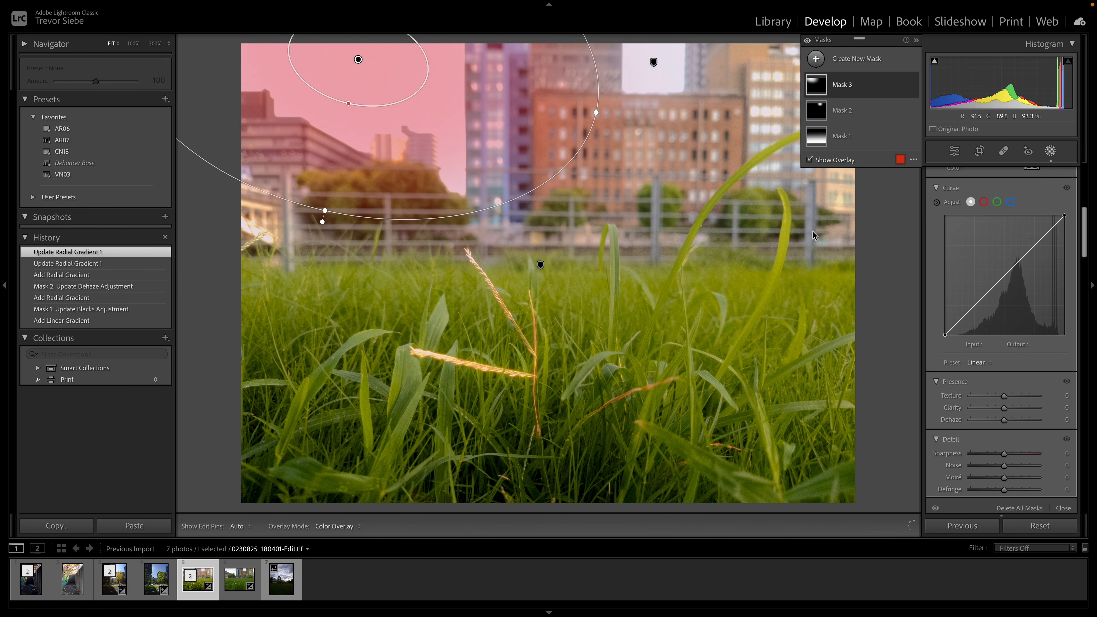
drag(1065, 421, 1051, 421)
Step: Add another radial gradient mask over the sky at the grass photo's upper-right edge and set its Dehaze to -26
click(816, 58)
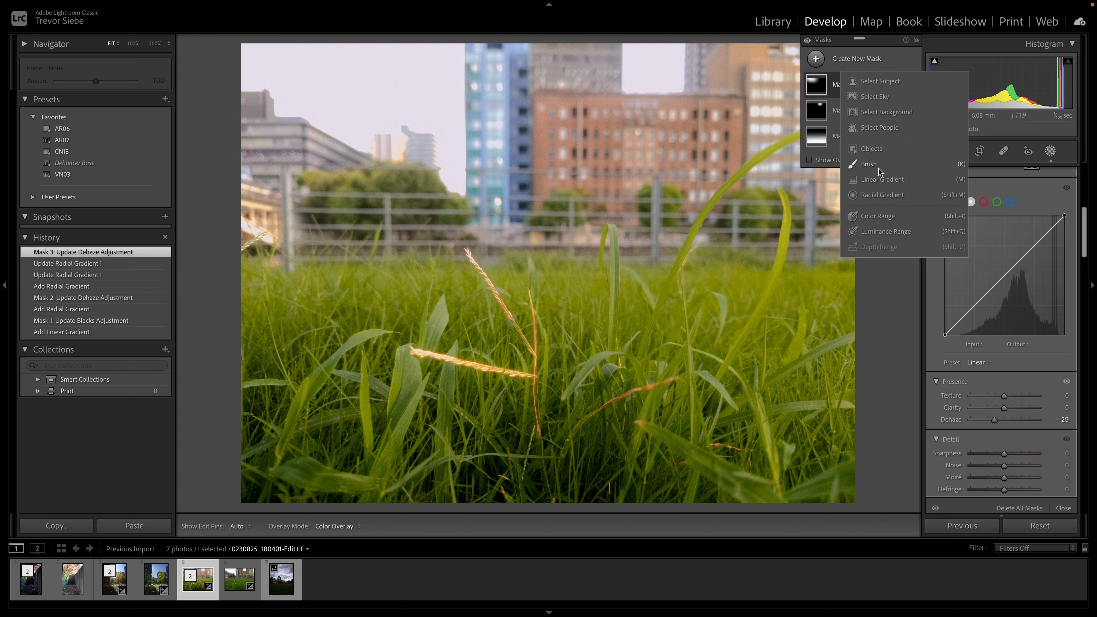
click(876, 196)
drag(752, 96, 689, 190)
drag(734, 143, 818, 113)
drag(1059, 420, 1054, 420)
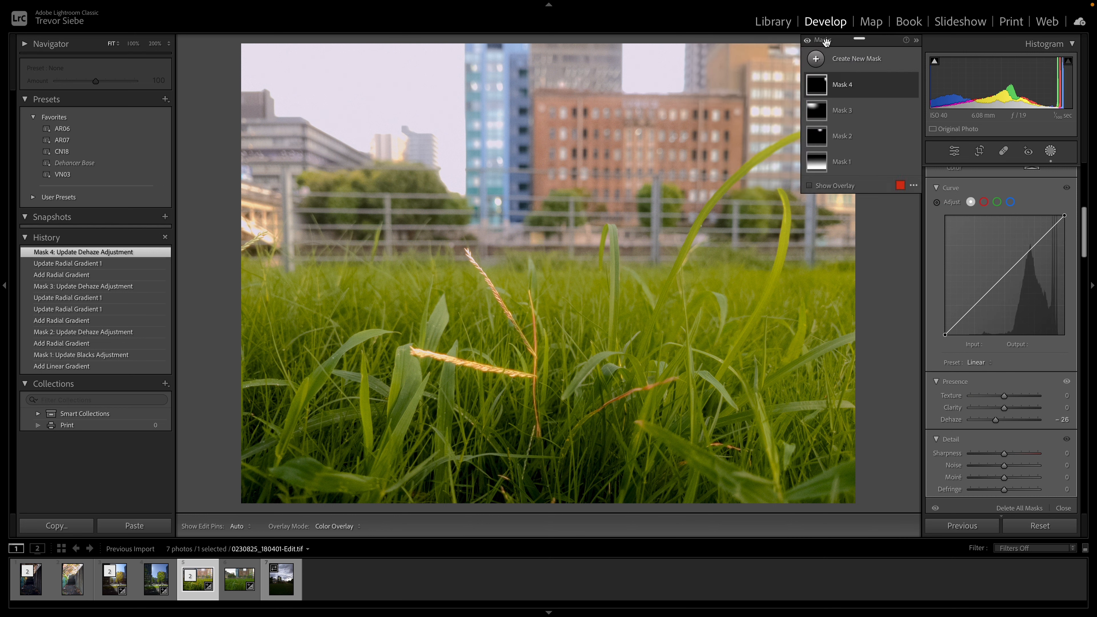
Step: Check the grass photo with the masks toggled, leave masking, and set the green saturation to -42
click(807, 42)
click(1051, 152)
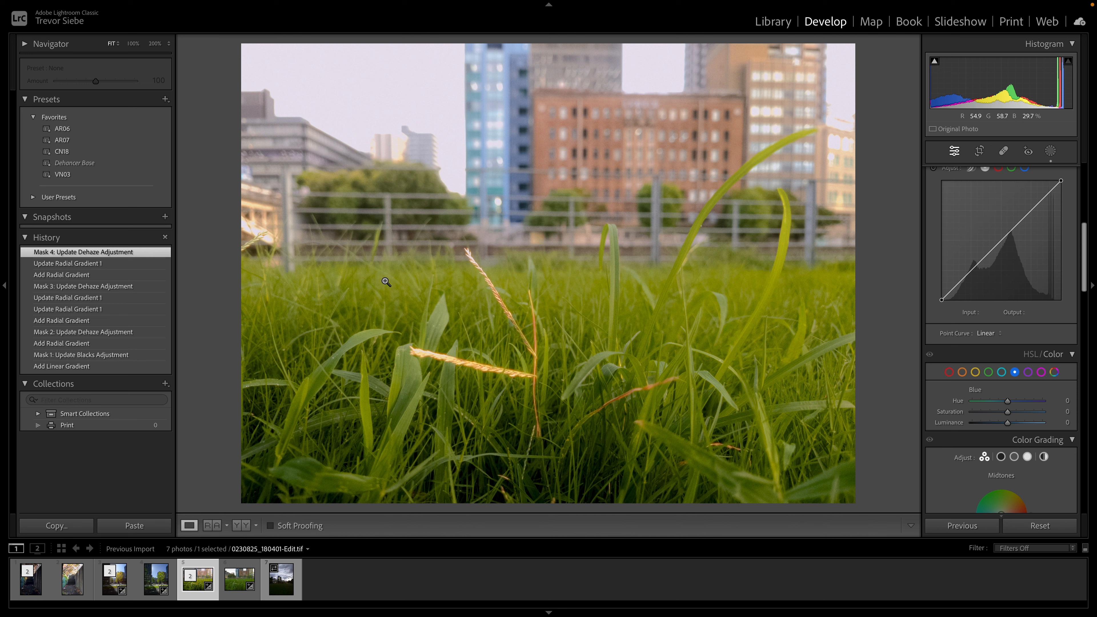
click(988, 372)
mouse_move(1010, 415)
mouse_down()
mouse_move(988, 422)
mouse_move(999, 415)
mouse_up()
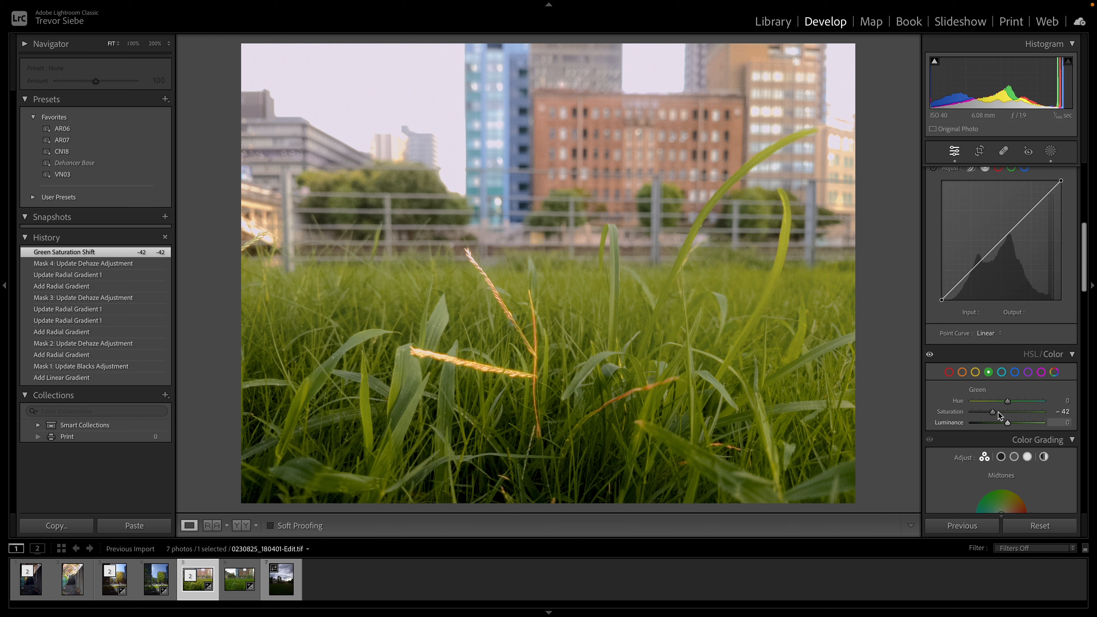
Step: Compare the edited grass photo with its unprocessed DNG version, and inspect the edit's grass and buildings at 100%
click(233, 571)
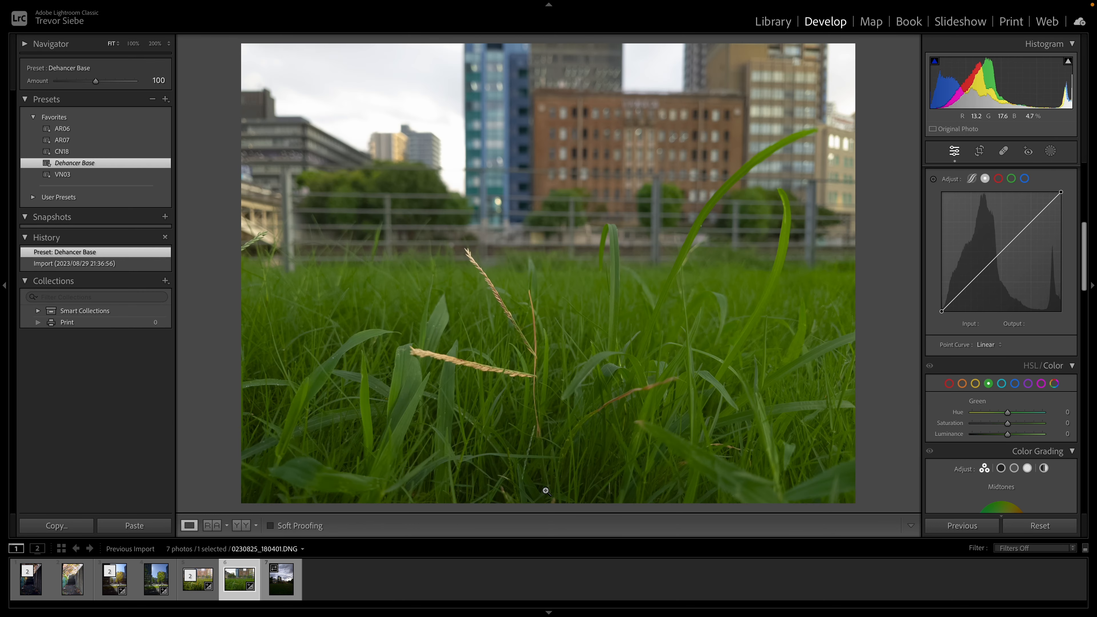
click(197, 579)
mouse_move(282, 590)
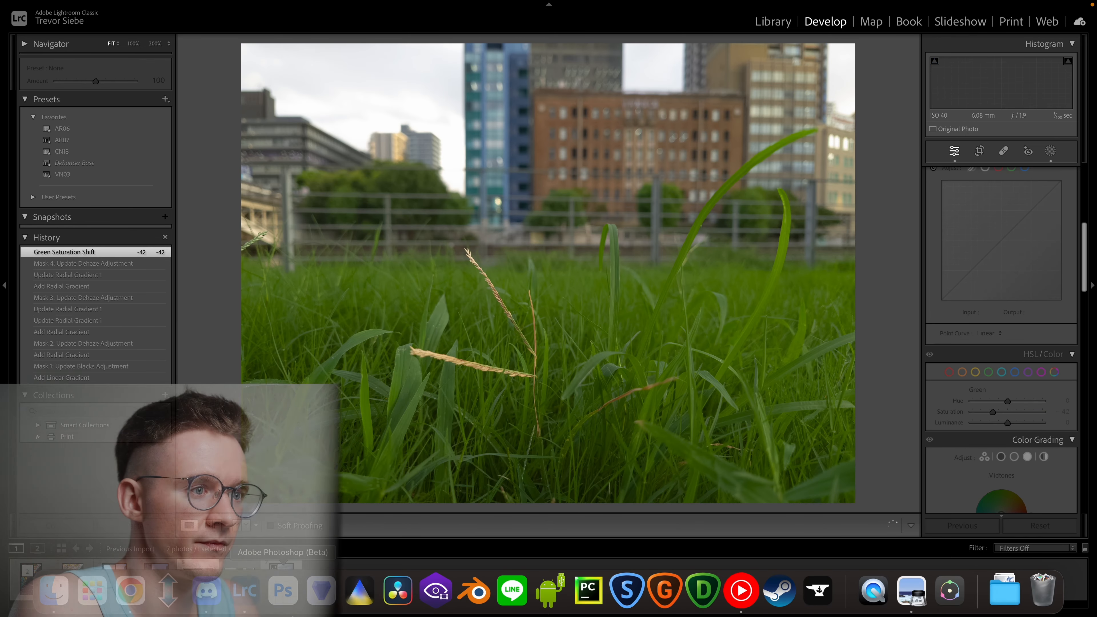
click(629, 282)
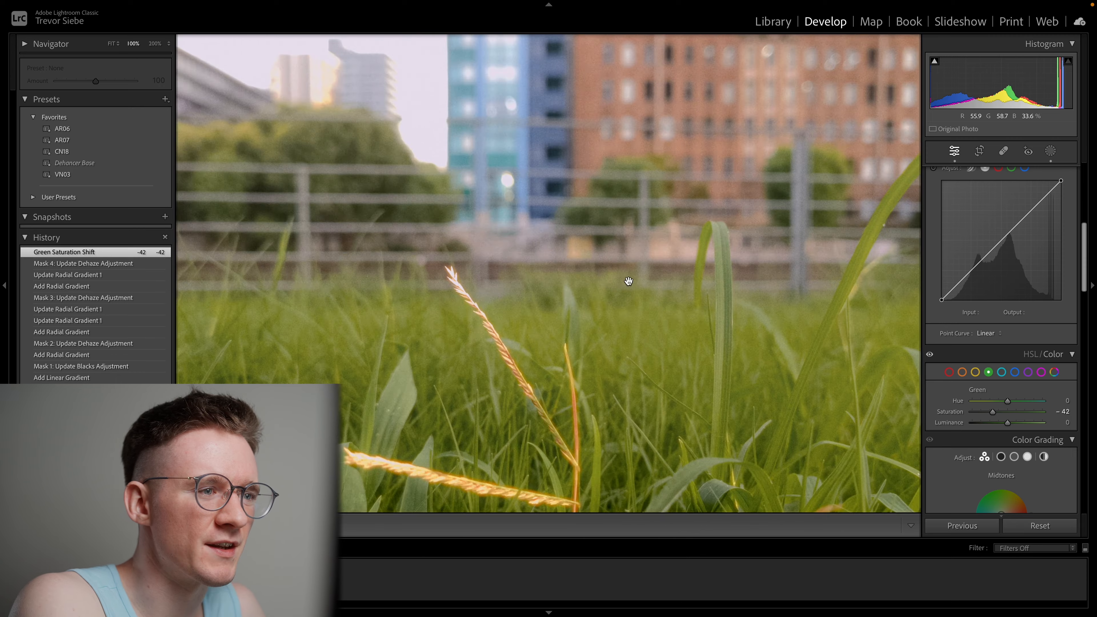
click(542, 245)
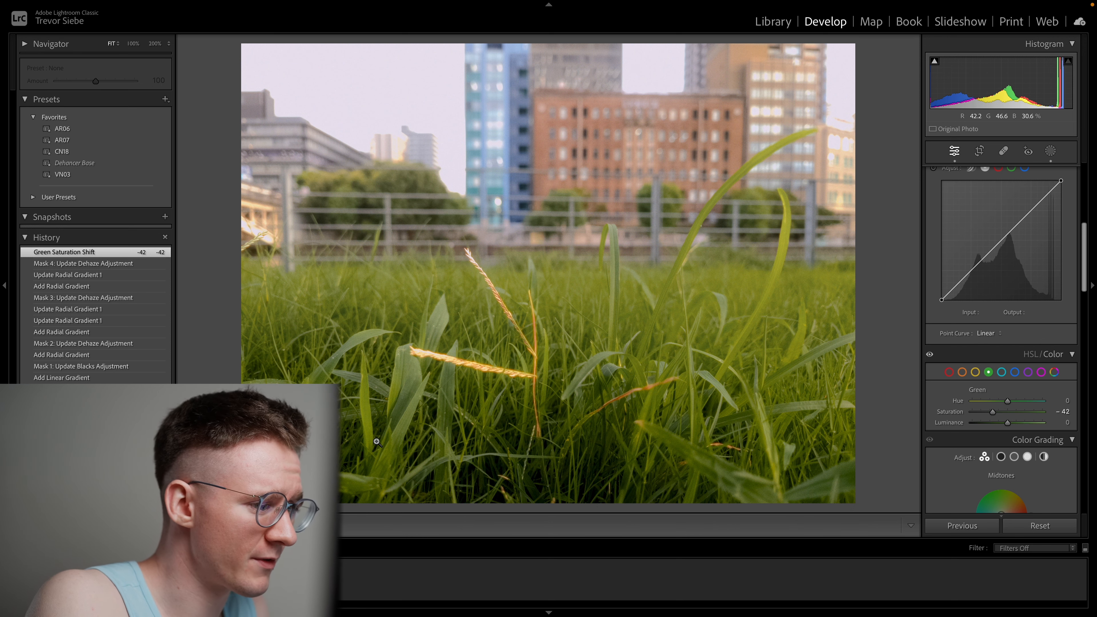
Step: Apply the Dehancer Base preset to the dusk skyline photo and open it full screen in the Dehancer Lightroom Plugin
key(Right)
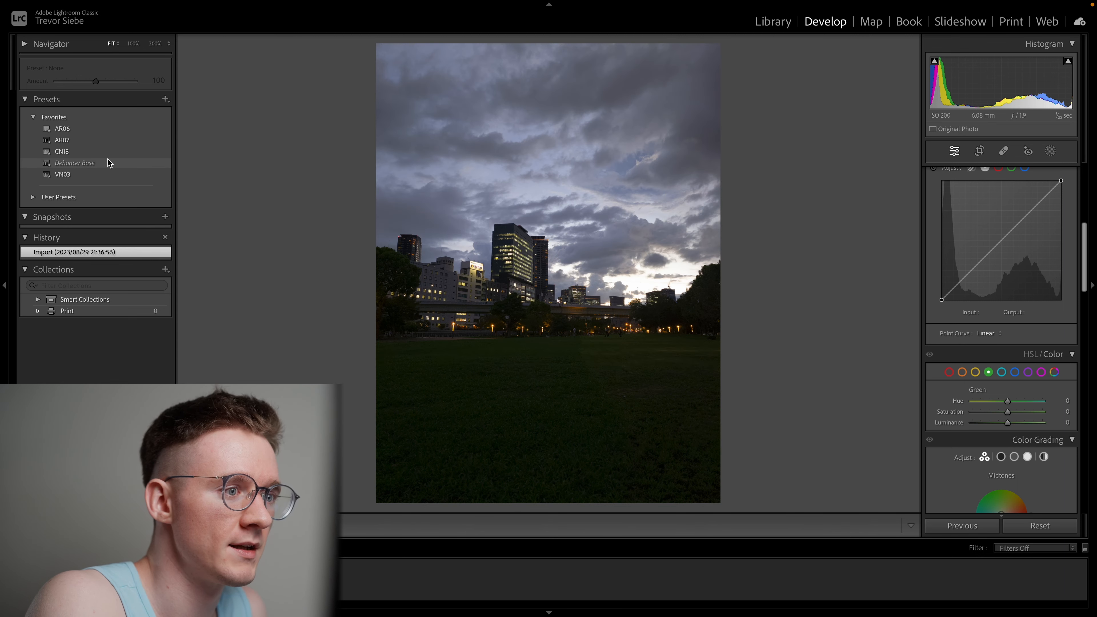
click(79, 167)
right_click(543, 277)
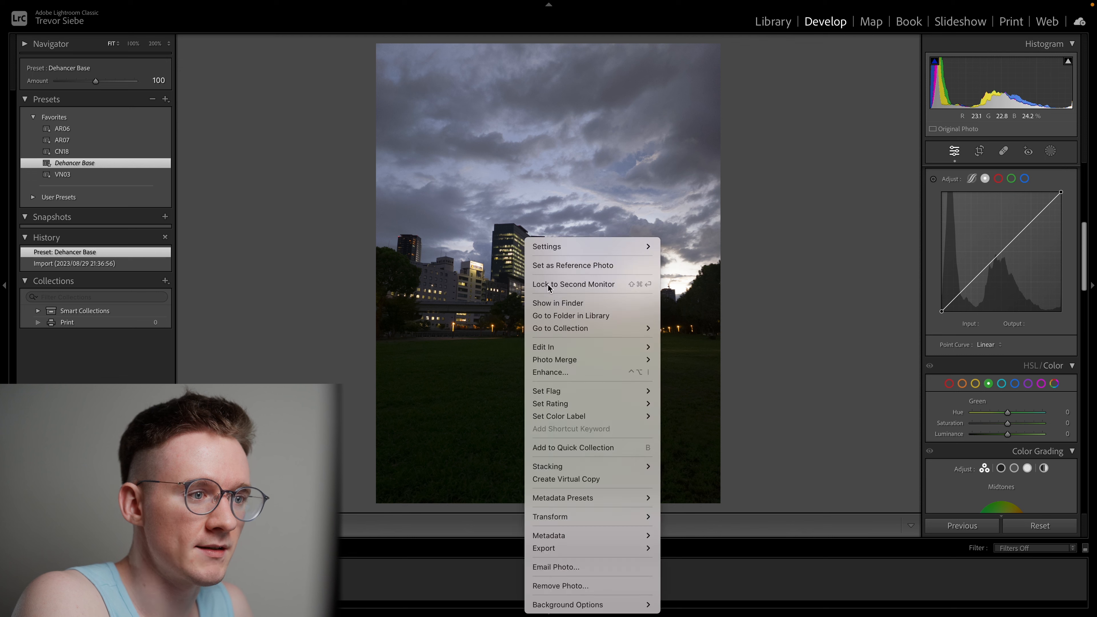
click(728, 365)
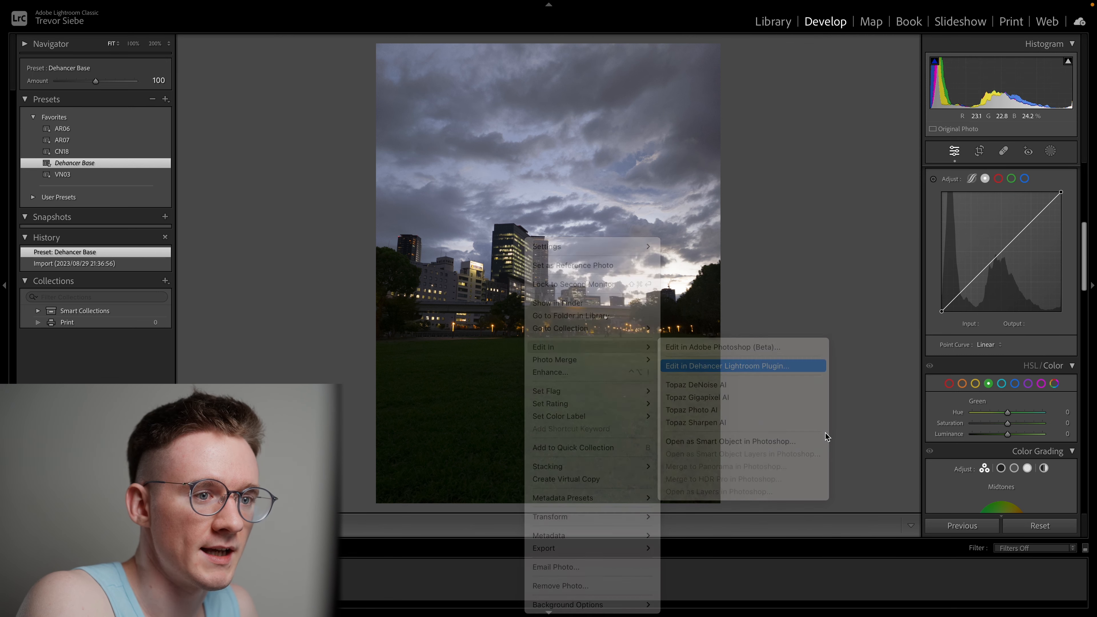
click(625, 374)
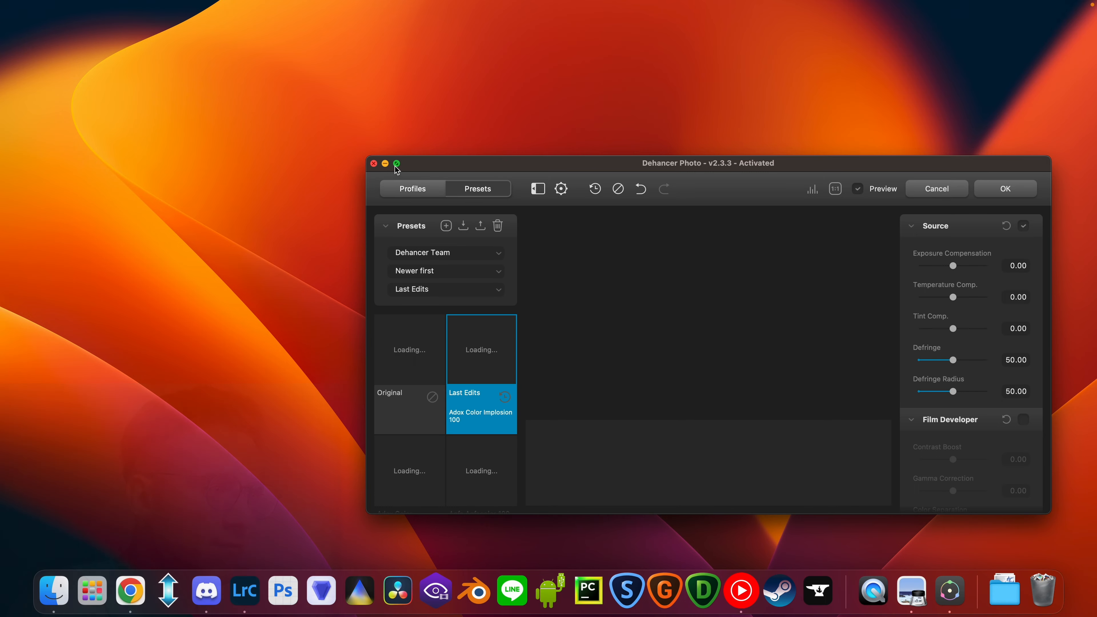
click(397, 164)
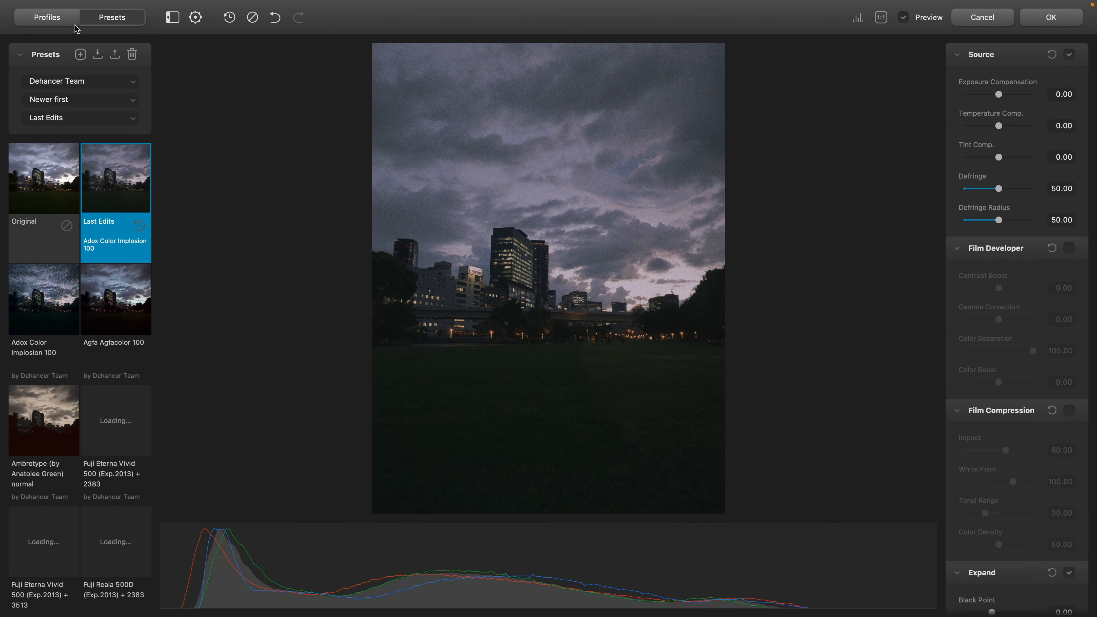
Step: Try the Lomochrome Purple XR 100-400 preset on the skyline photo, examine the buildings up close, and return to Original
click(56, 184)
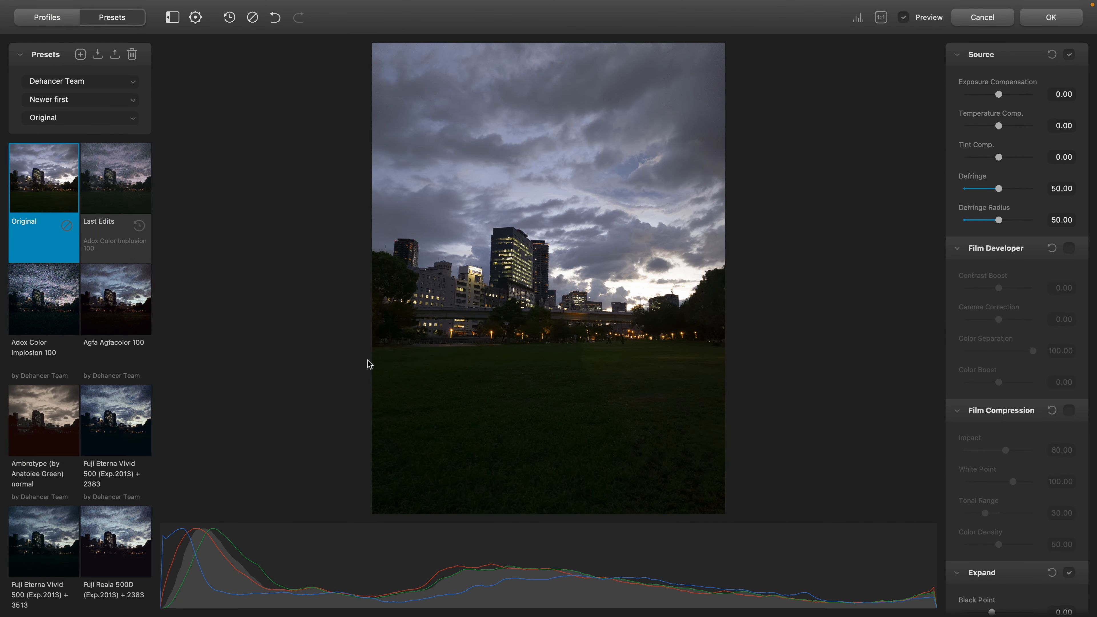
scroll(80, 408, down, 10)
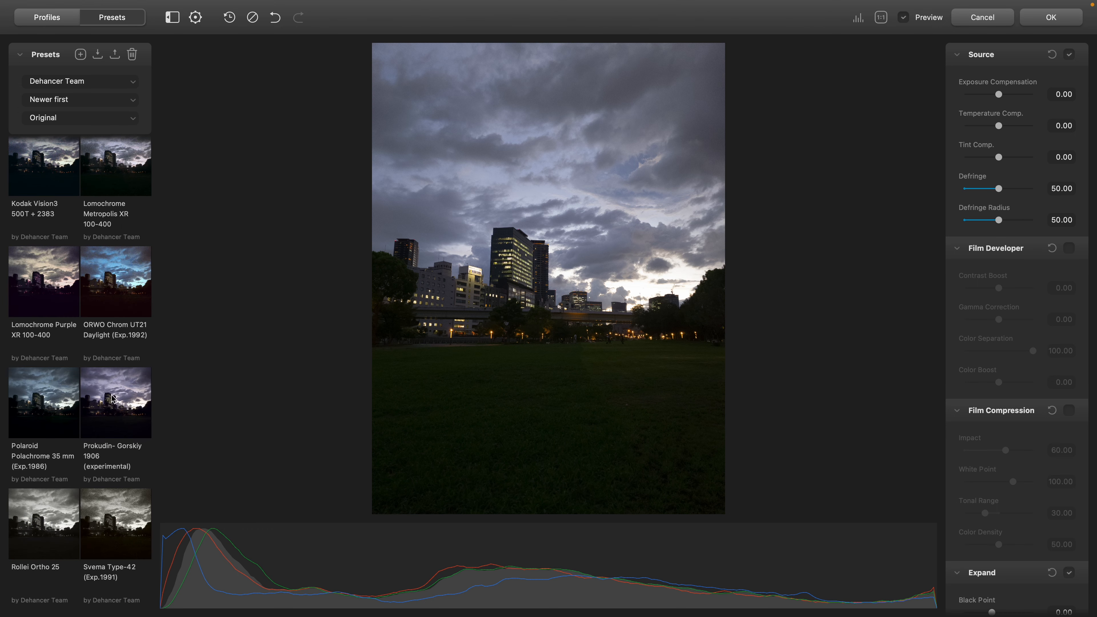
click(43, 281)
double_click(514, 288)
drag(507, 284, 526, 248)
drag(605, 244, 535, 297)
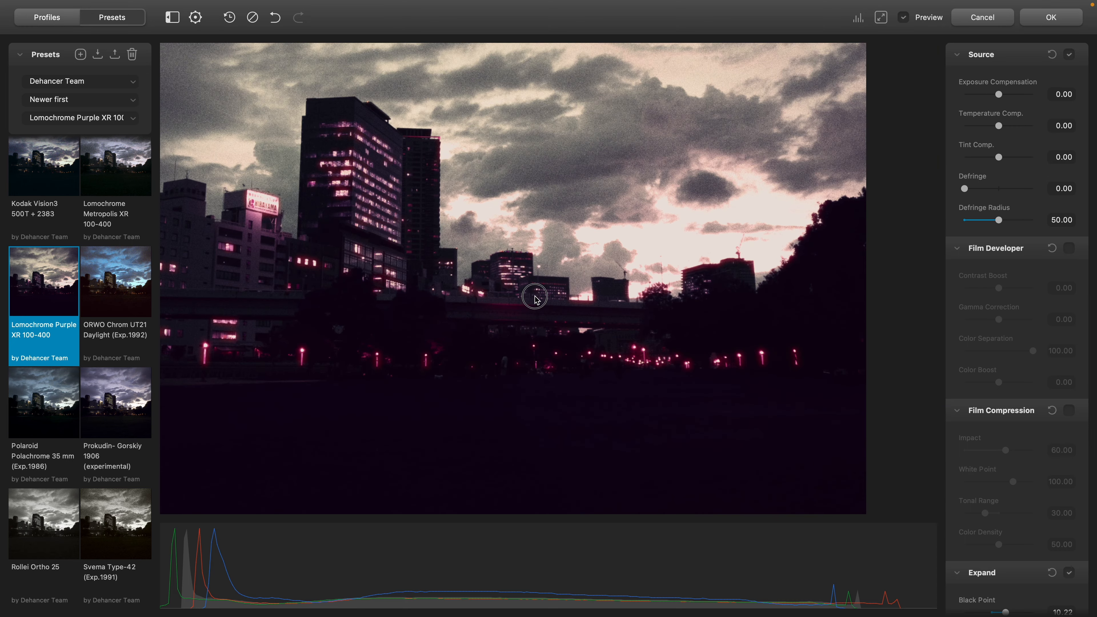
double_click(492, 266)
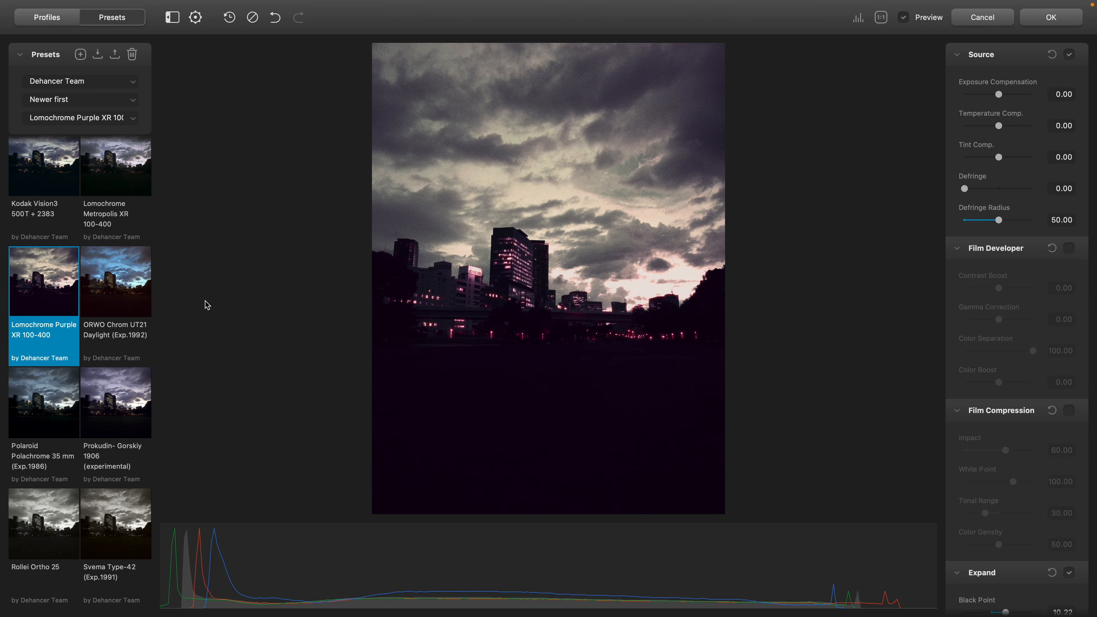
scroll(66, 384, up, 10)
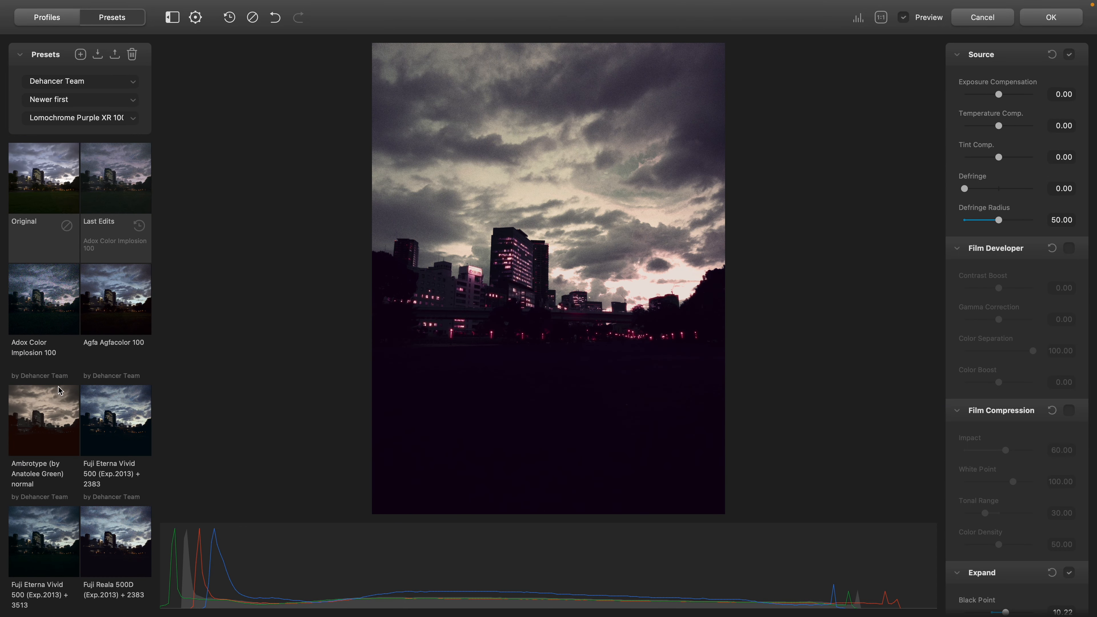
click(41, 177)
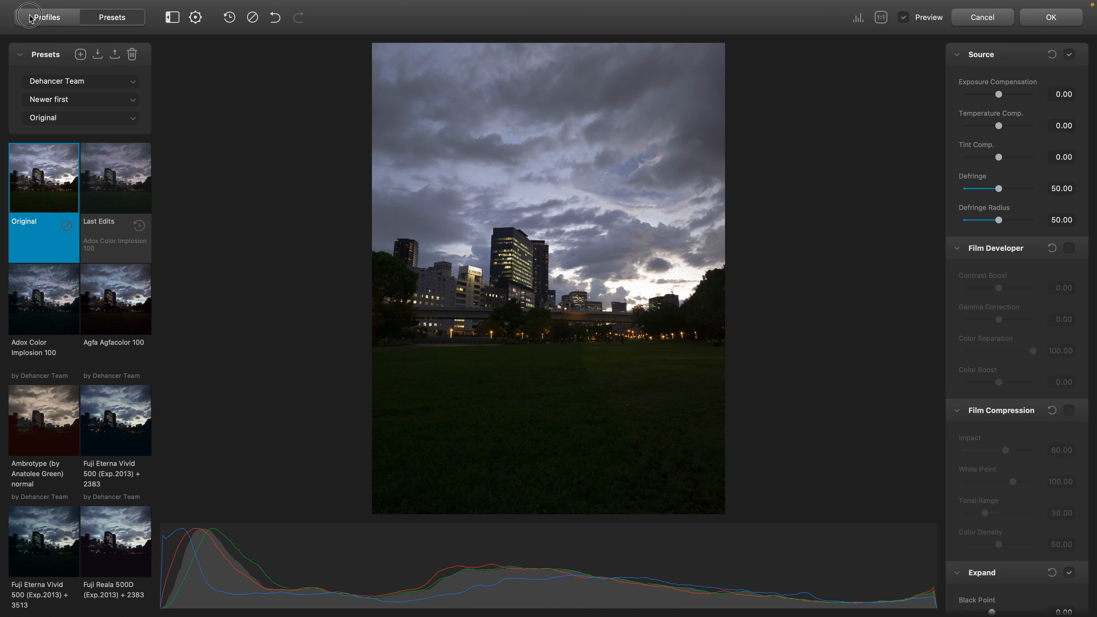
Step: Turn on the film profile, choose Polaroid Type 100 Sepia (Exp.2009), and examine the skyline up close
click(31, 17)
click(132, 54)
scroll(98, 285, down, 10)
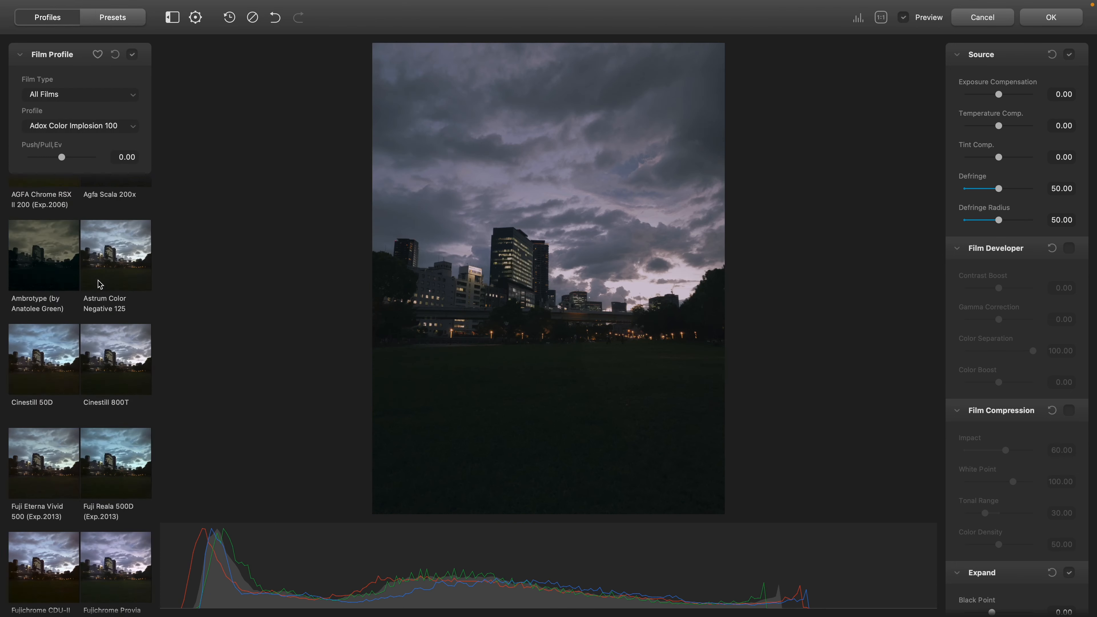
scroll(87, 292, down, 15)
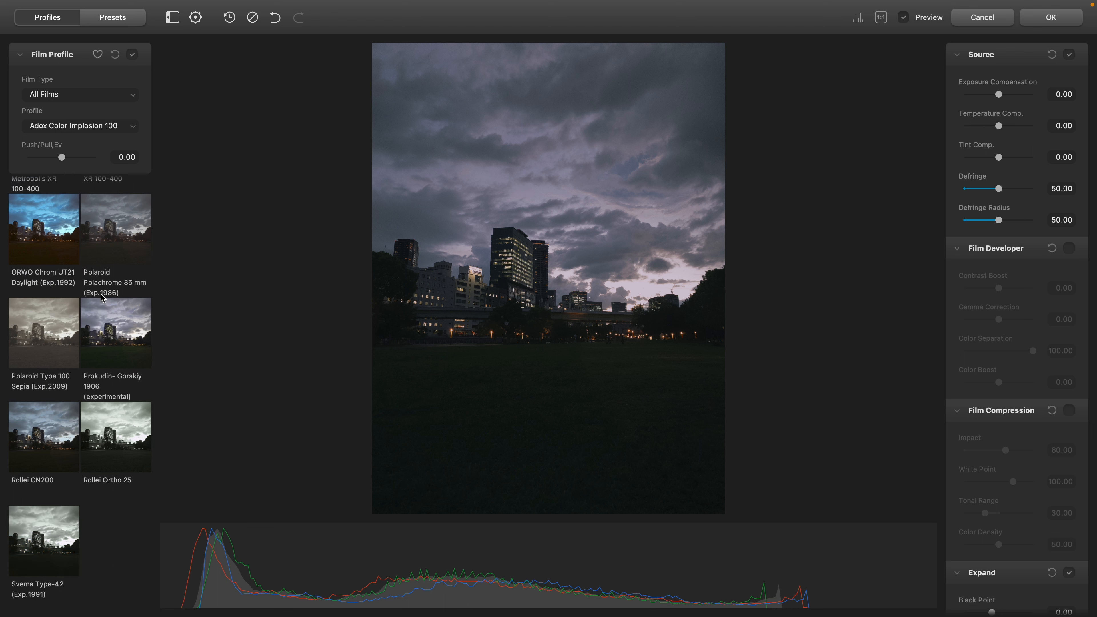
click(47, 334)
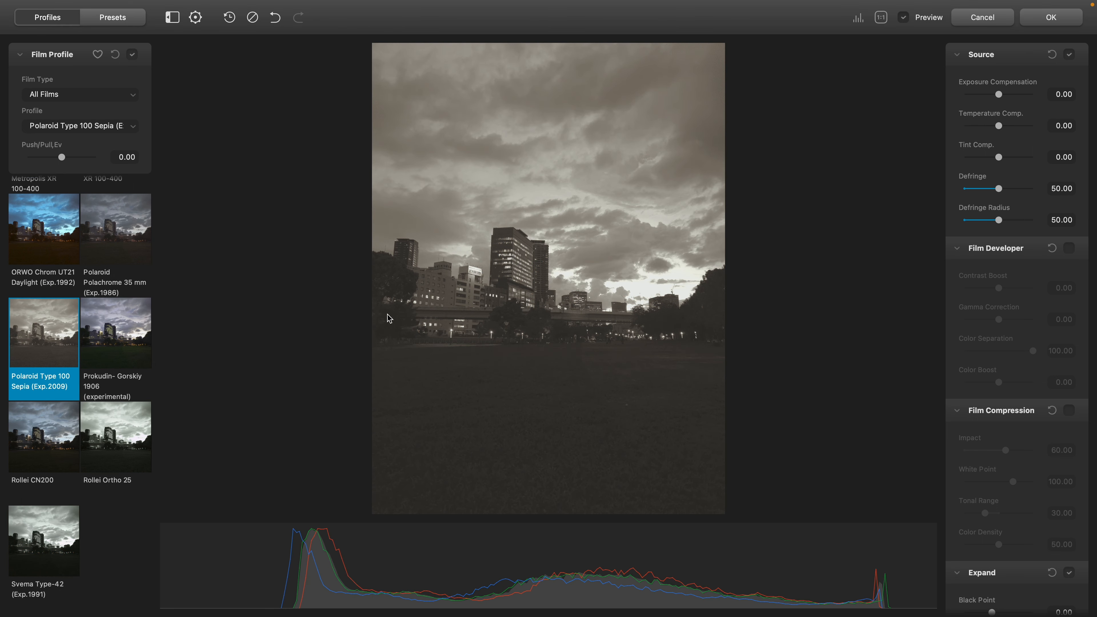
click(528, 298)
drag(453, 368, 518, 304)
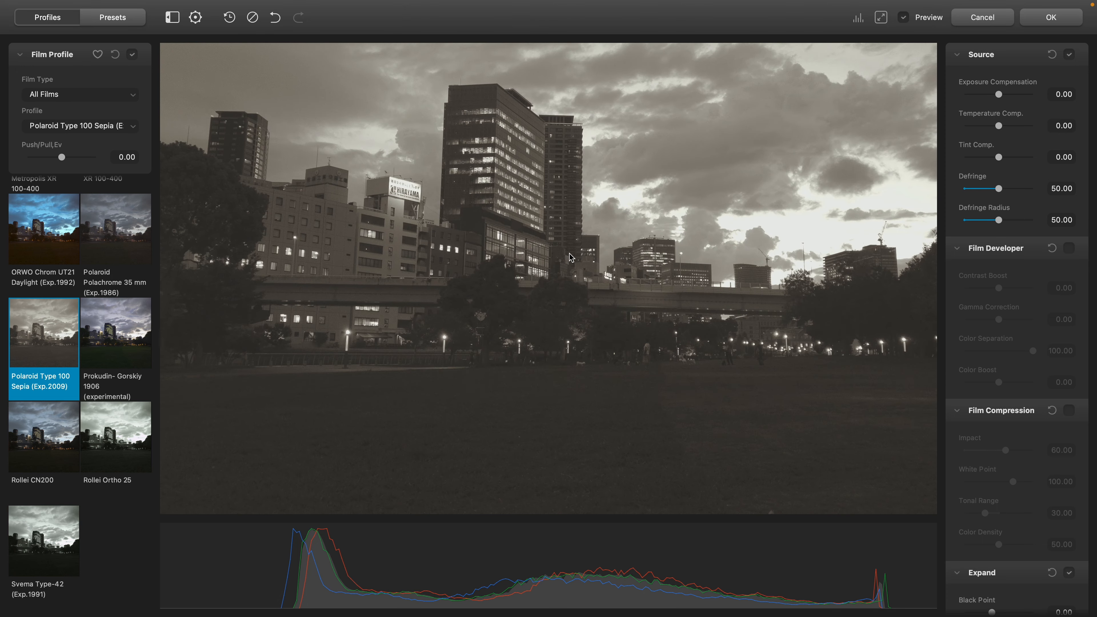
click(577, 249)
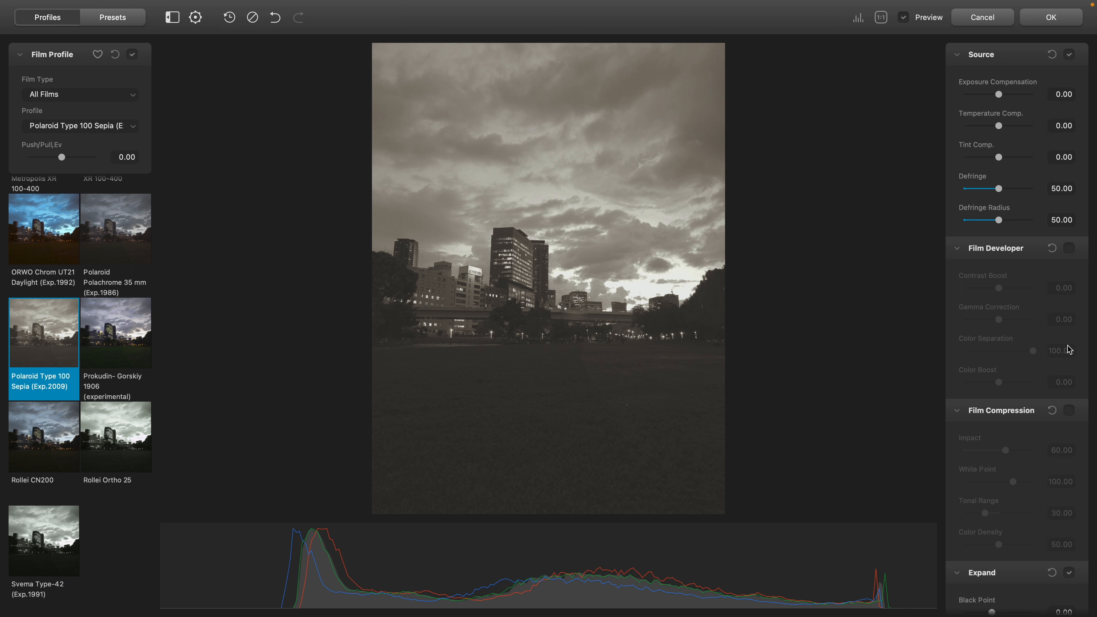
Step: Enable Film Developer and Film Compression at their default settings, and compare the photo with and without the compression
click(1069, 248)
mouse_move(1000, 388)
mouse_down()
mouse_move(1058, 388)
mouse_move(1036, 399)
mouse_move(1001, 386)
mouse_up()
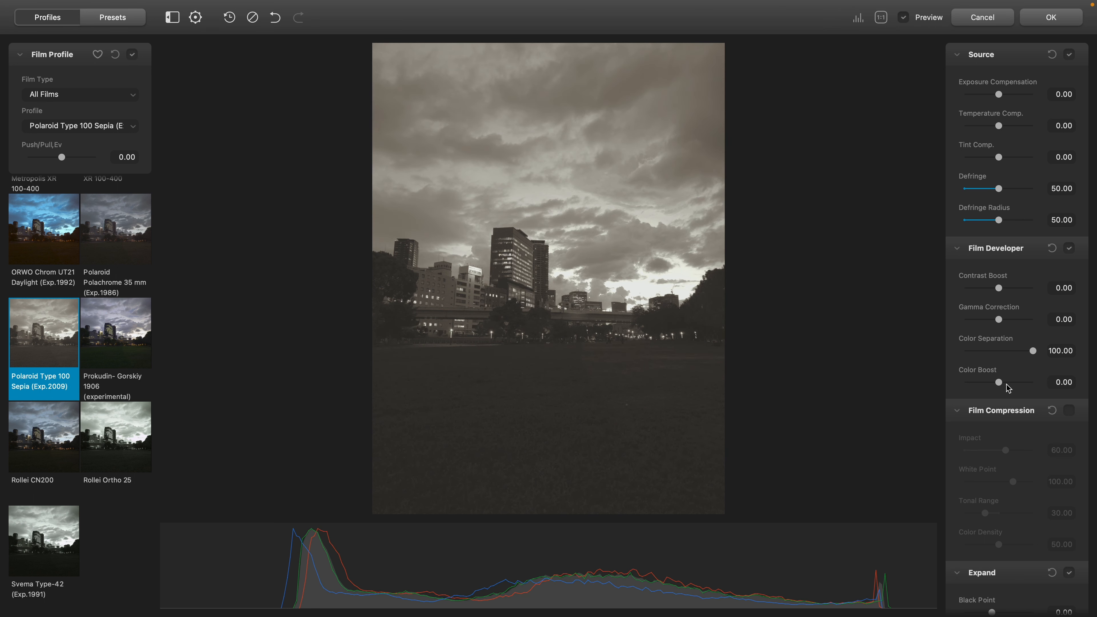
click(1069, 410)
scroll(1046, 413, down, 2)
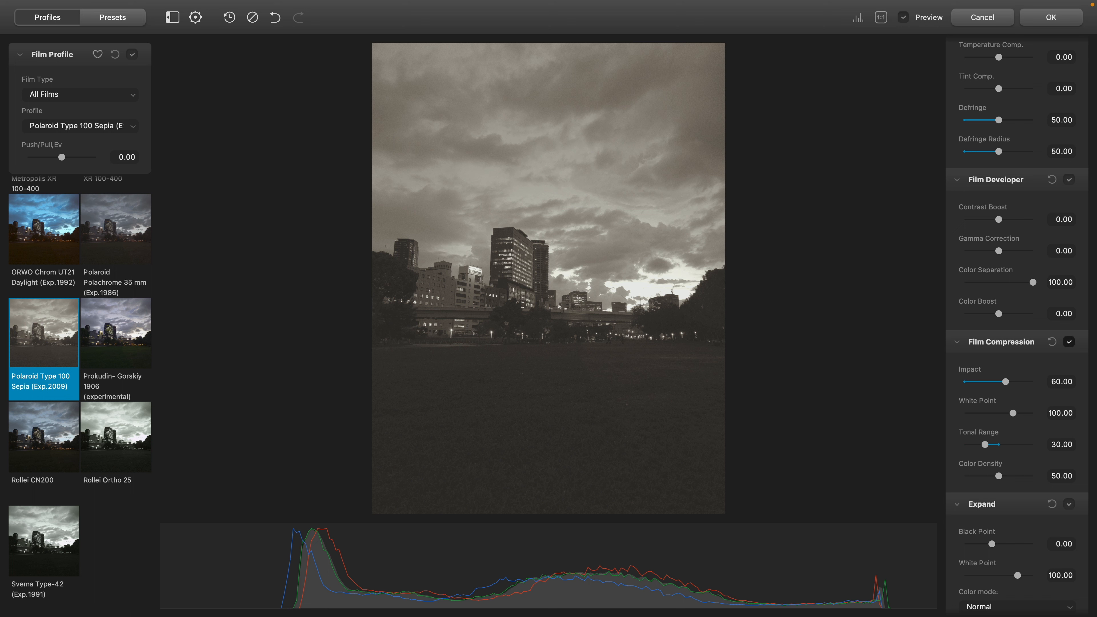
click(1069, 342)
click(1070, 344)
click(1069, 345)
Step: Set the Expand white point to 88.81, keeping the black point at 0
scroll(1021, 355, down, 3)
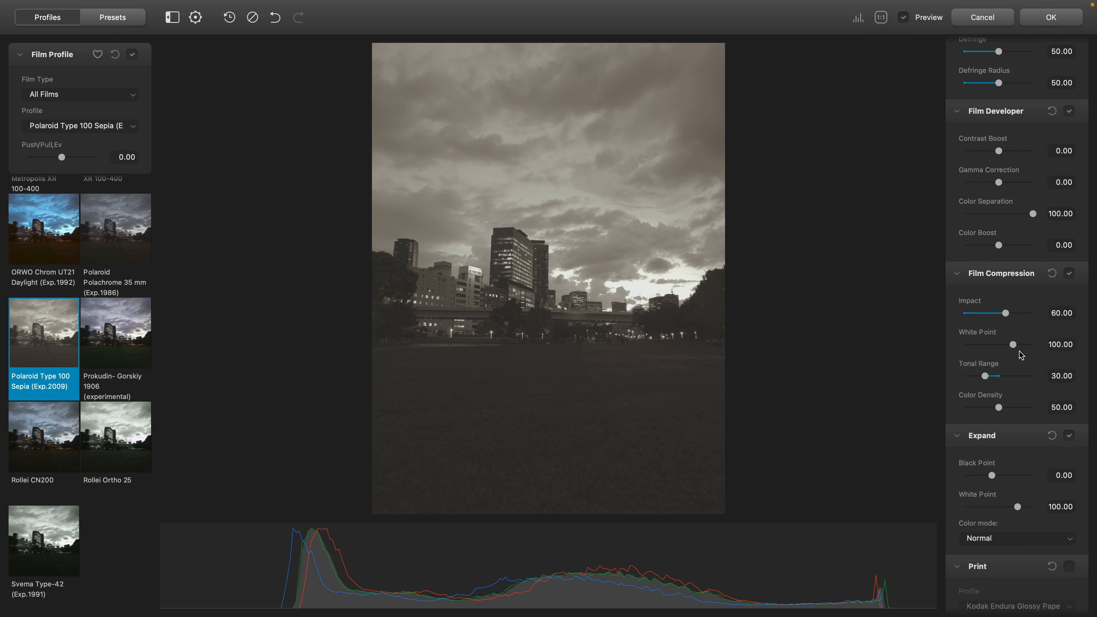
scroll(1006, 420, down, 3)
drag(997, 410, 1011, 441)
double_click(988, 410)
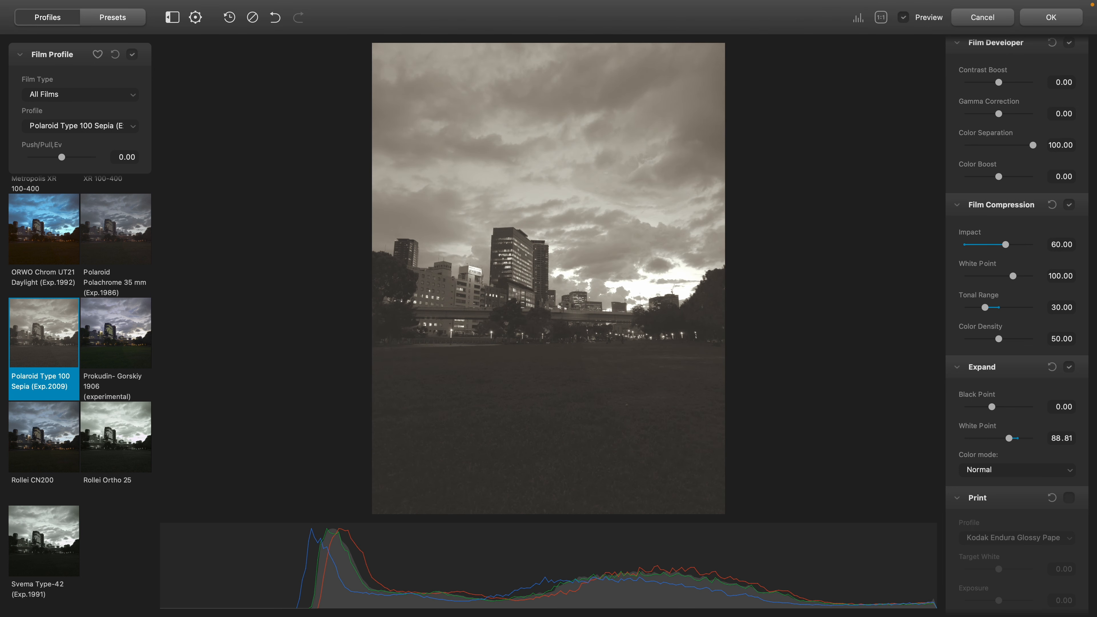
Step: Enable Print with the Kodak Endura Glossy Paper profile and set its exposure to 0.18
scroll(1036, 438, down, 7)
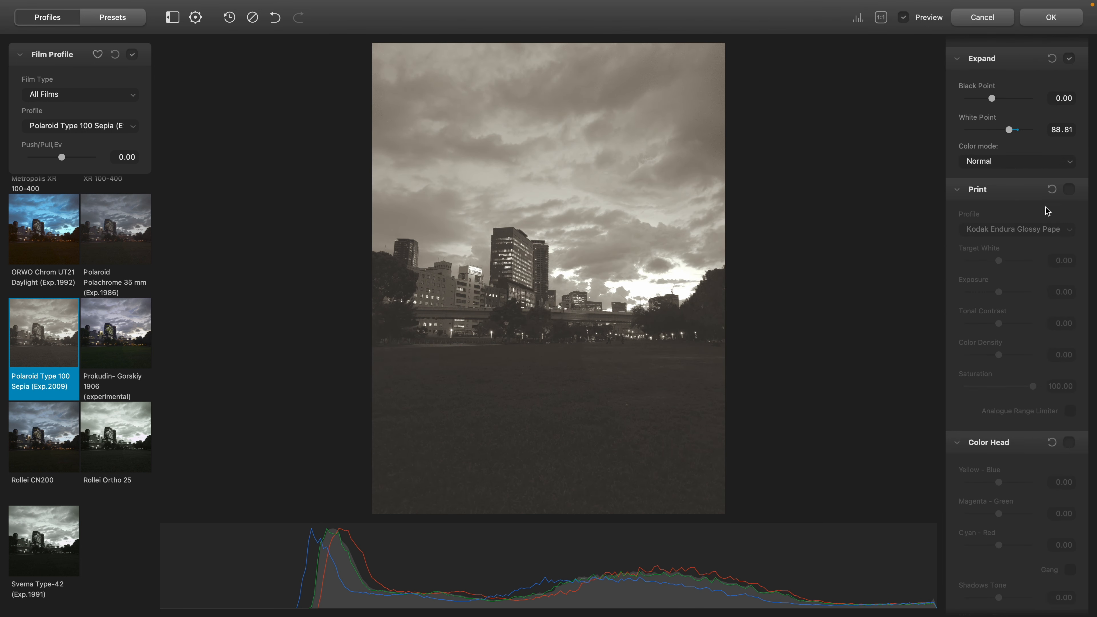
click(1070, 189)
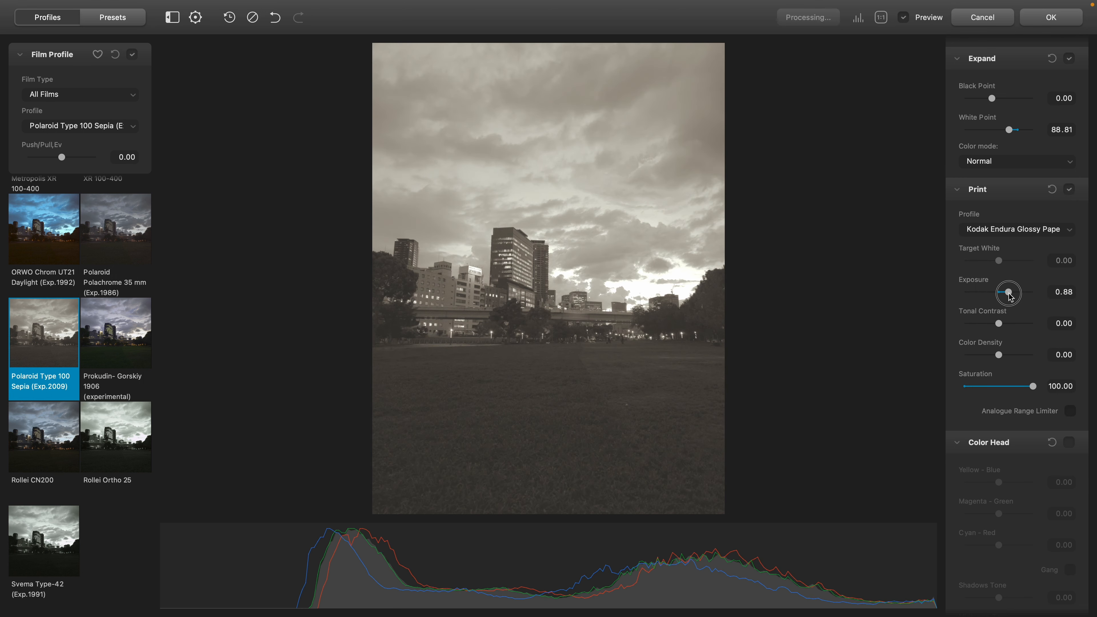
mouse_move(1002, 296)
mouse_down()
mouse_move(991, 298)
mouse_move(1001, 300)
mouse_up()
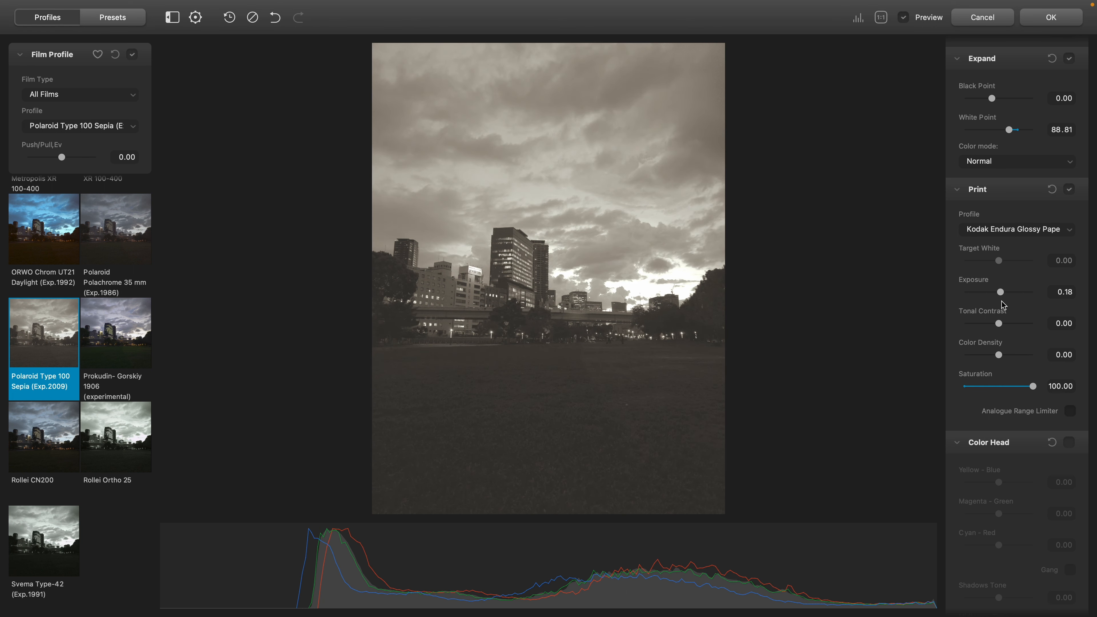
Step: Enable Film Grain on the skyline photo with its default Negative film type and Analogue mode
scroll(970, 381, down, 3)
scroll(996, 376, down, 6)
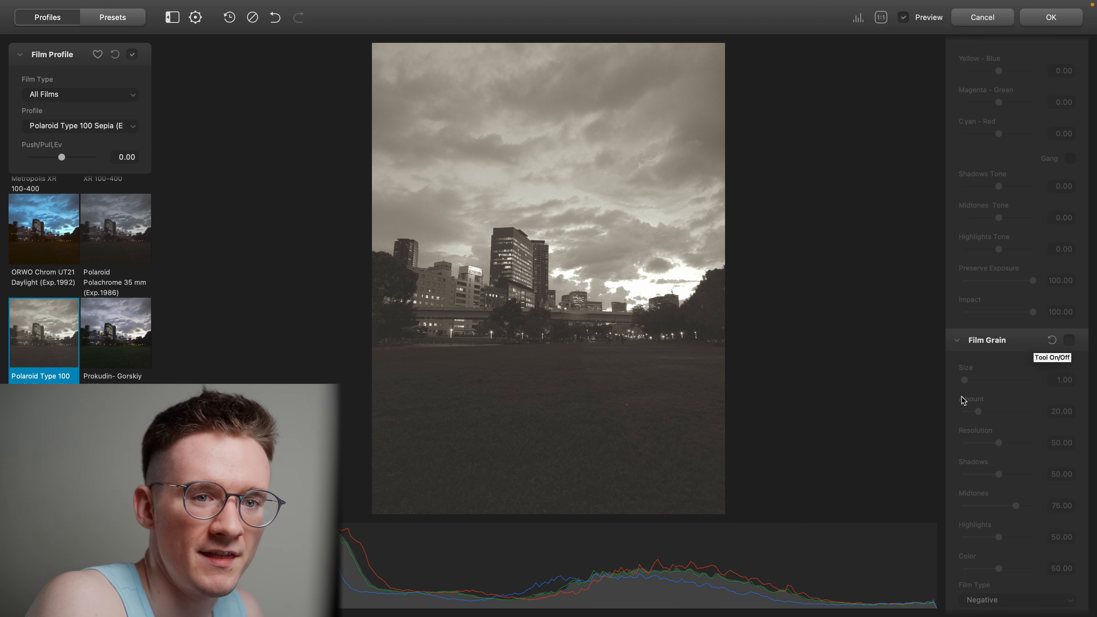
scroll(987, 415, down, 2)
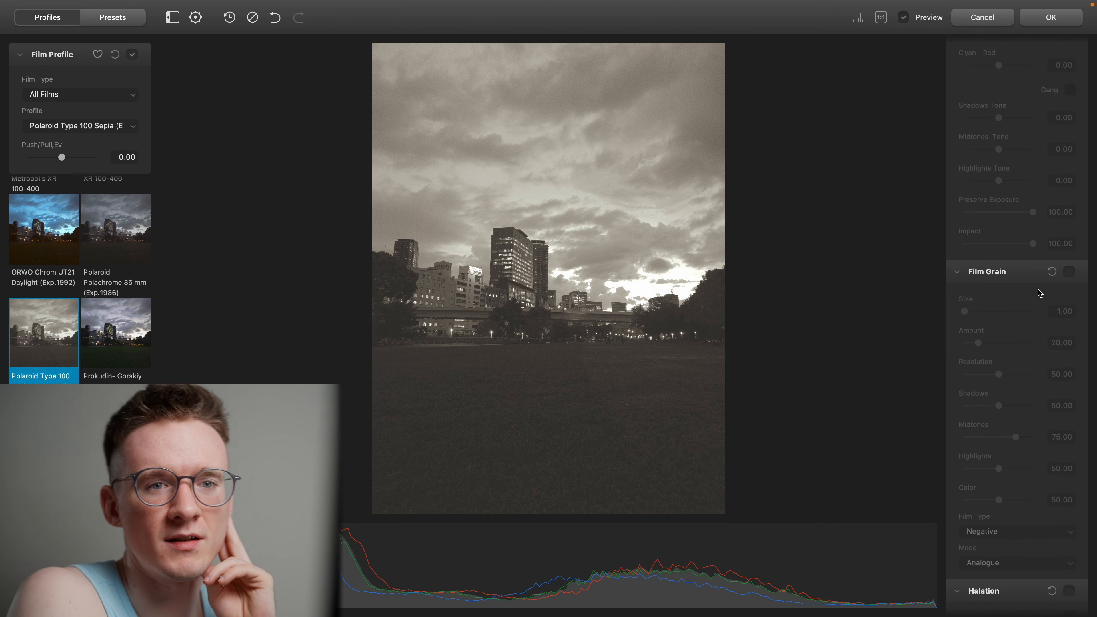
click(1070, 272)
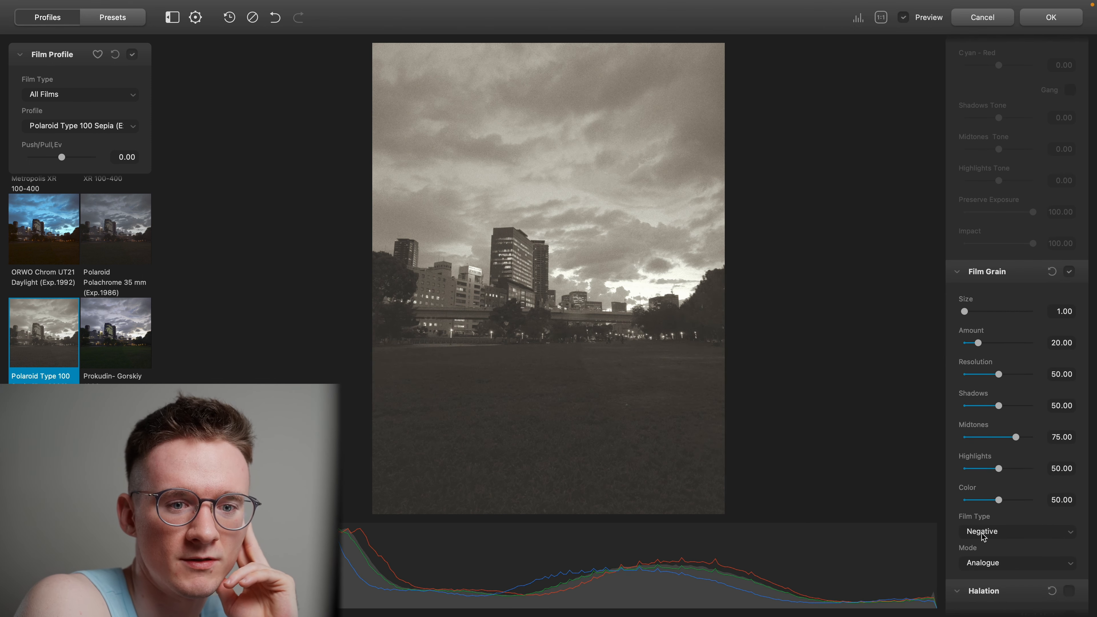
Step: Change the Film Grain's film type to Positive and lower its amount to 2.15
click(988, 532)
click(989, 545)
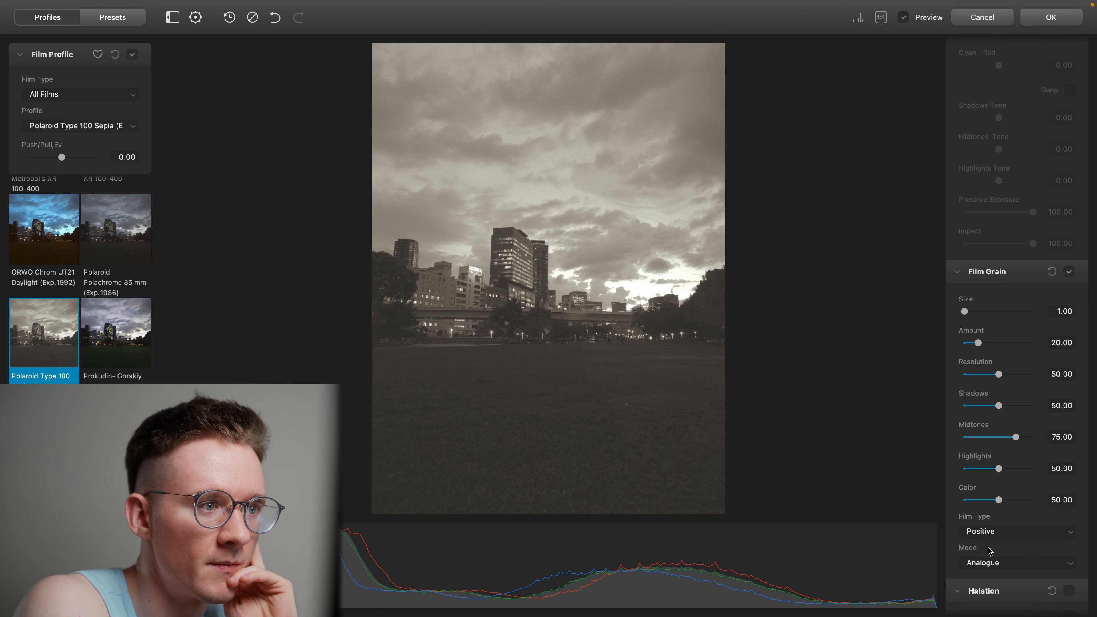
click(510, 272)
drag(450, 290, 605, 279)
drag(983, 350, 965, 349)
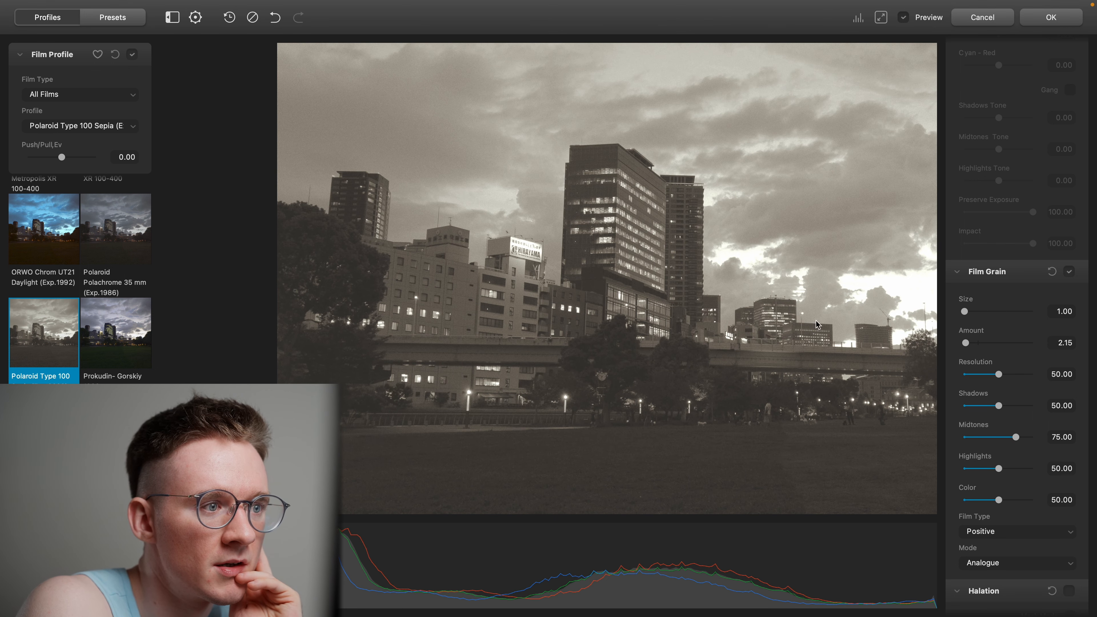
click(596, 271)
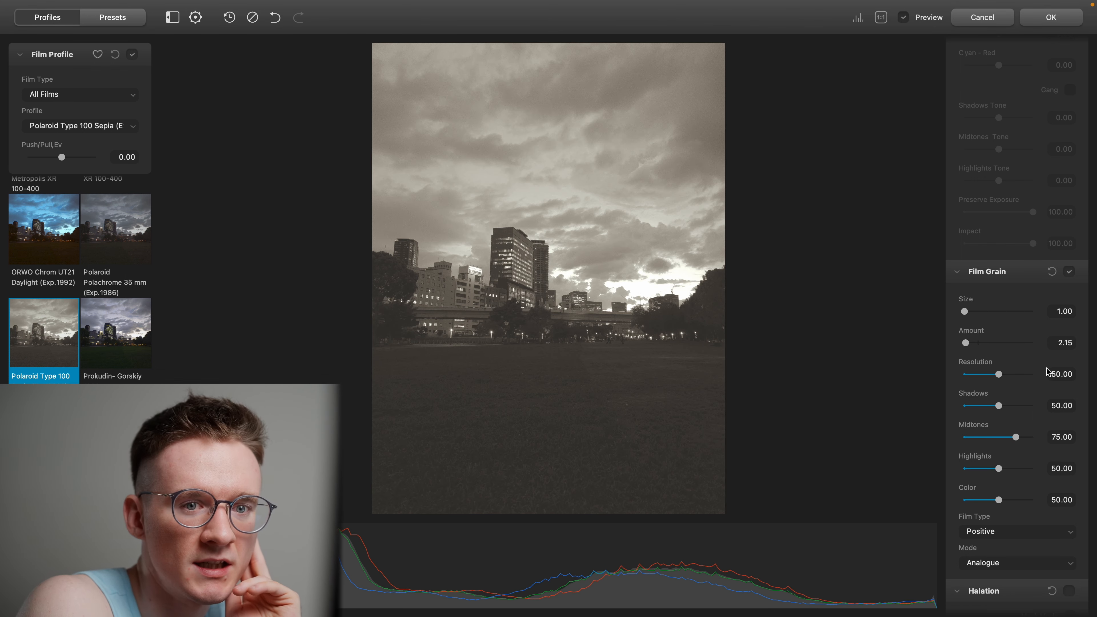
Step: Compare the buildings up close with and without the Film Grain
click(588, 301)
drag(466, 339, 562, 346)
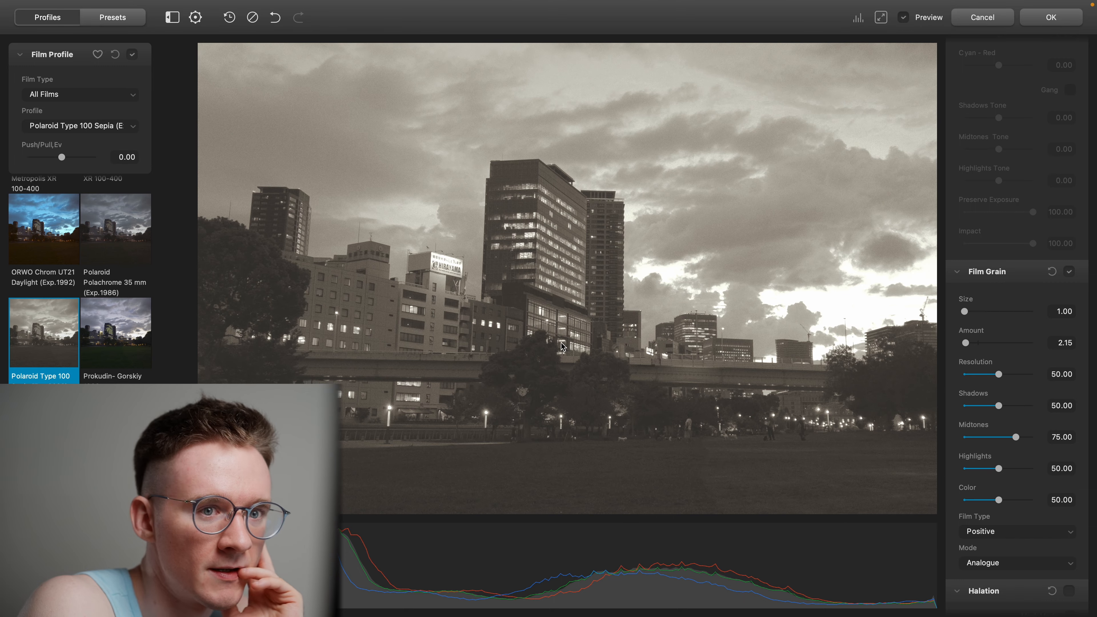
click(1069, 272)
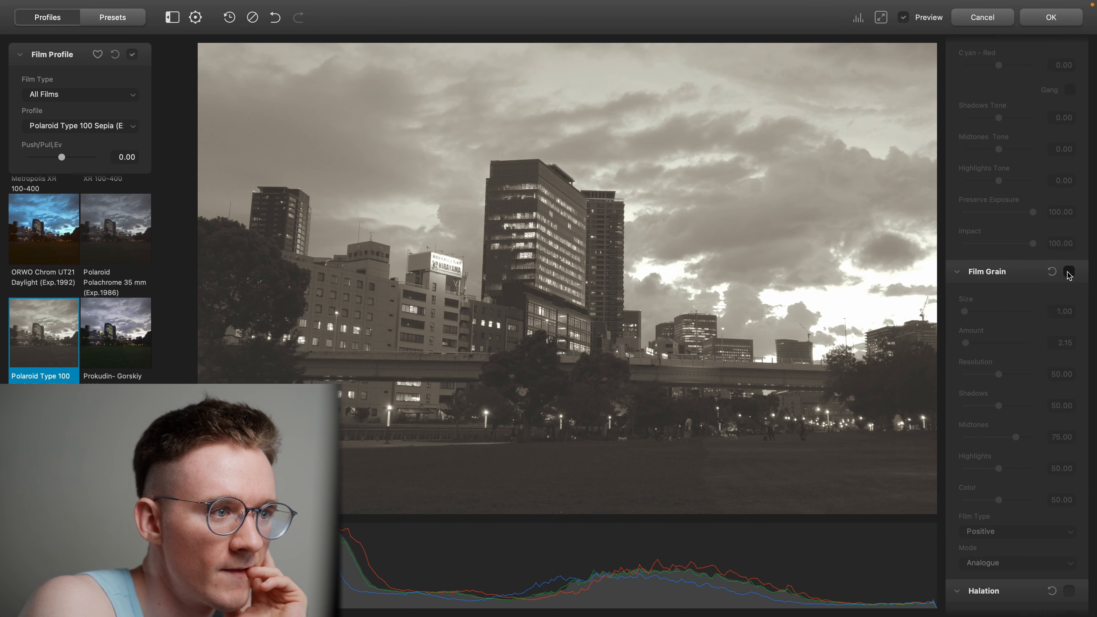
click(1069, 273)
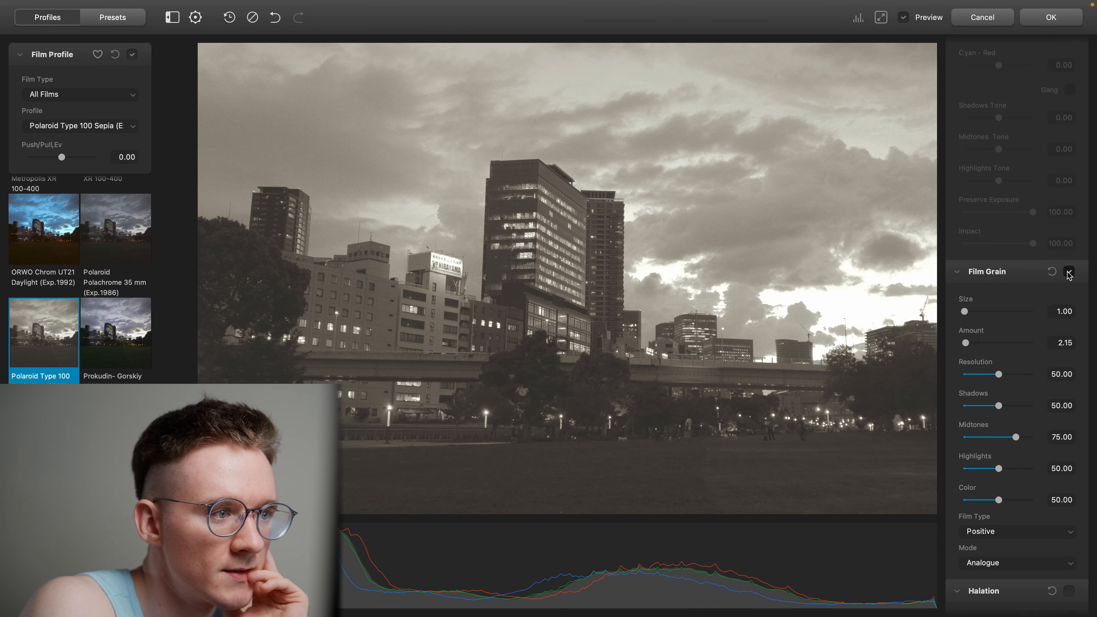
scroll(1049, 501, down, 5)
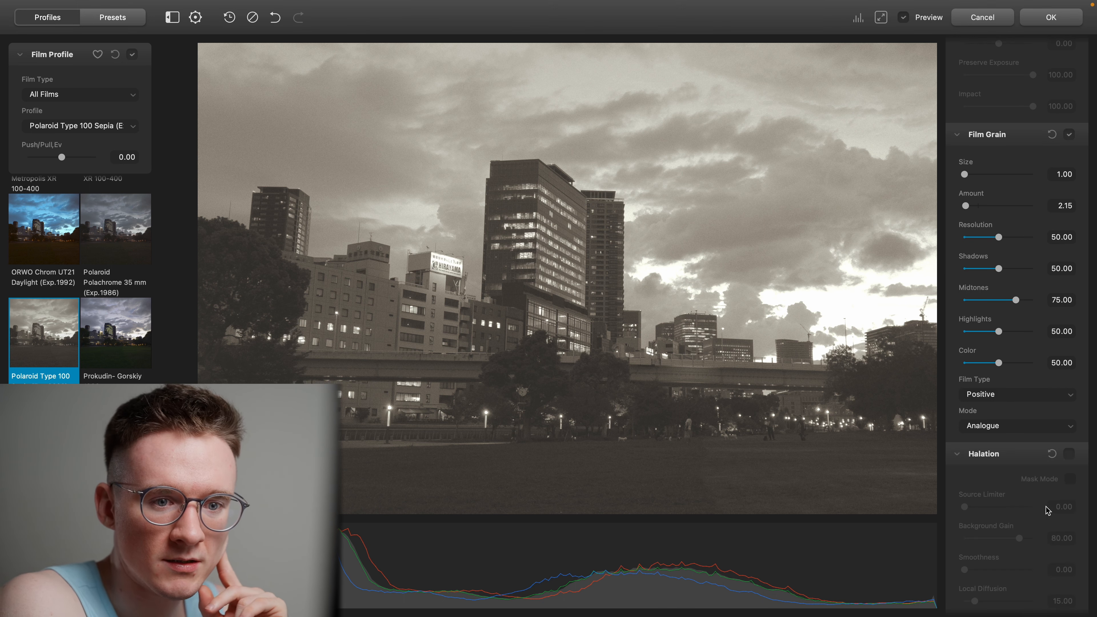
click(758, 360)
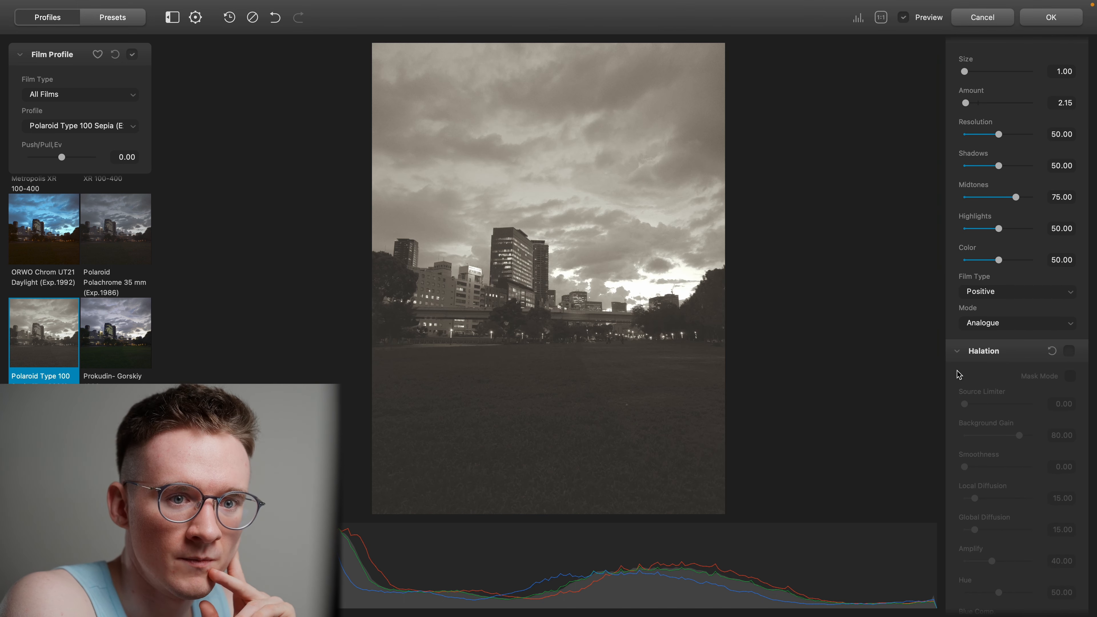
Step: Enable Halation at its default settings and inspect its glow on the buildings and in Mask Mode
click(1069, 352)
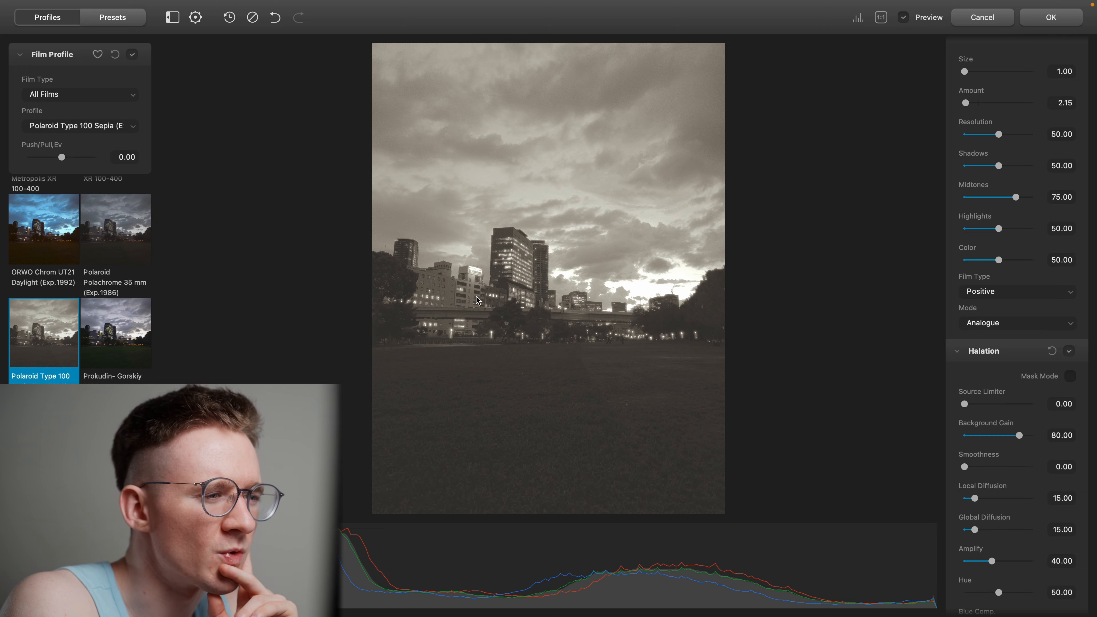
click(477, 299)
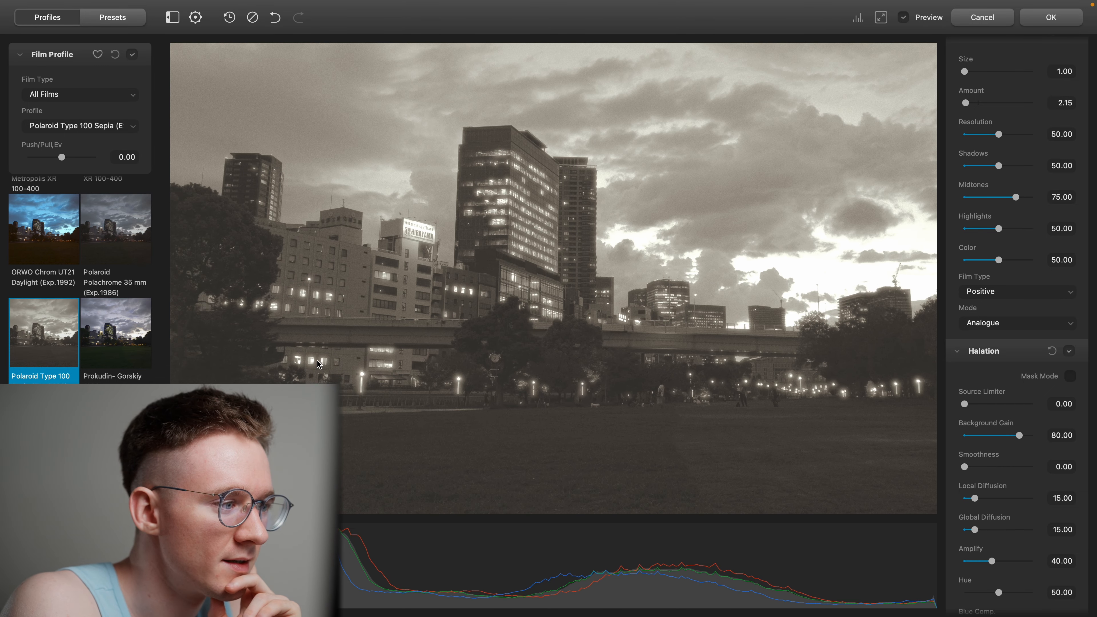
click(584, 235)
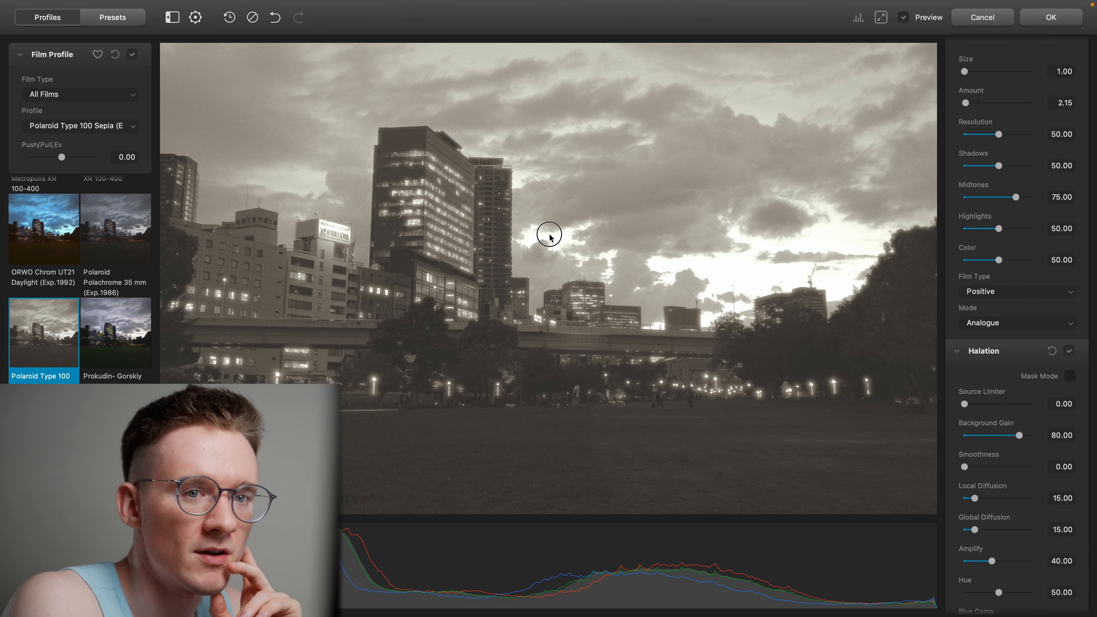
click(1071, 376)
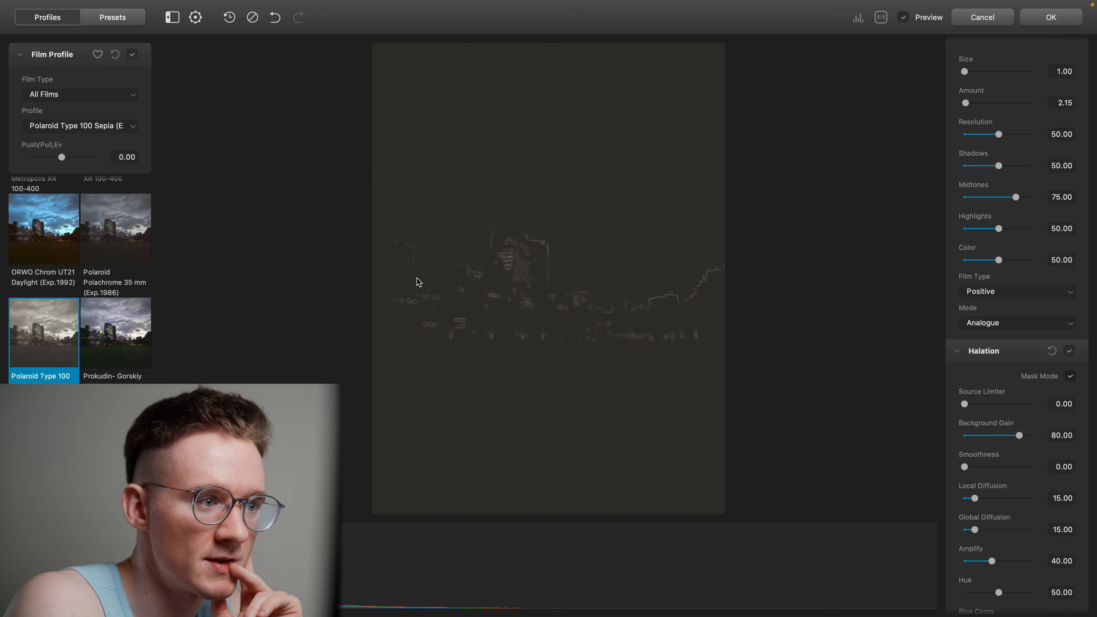
Step: Compare the city lights and buildings up close with Halation off and on, with its mask hidden
click(1071, 351)
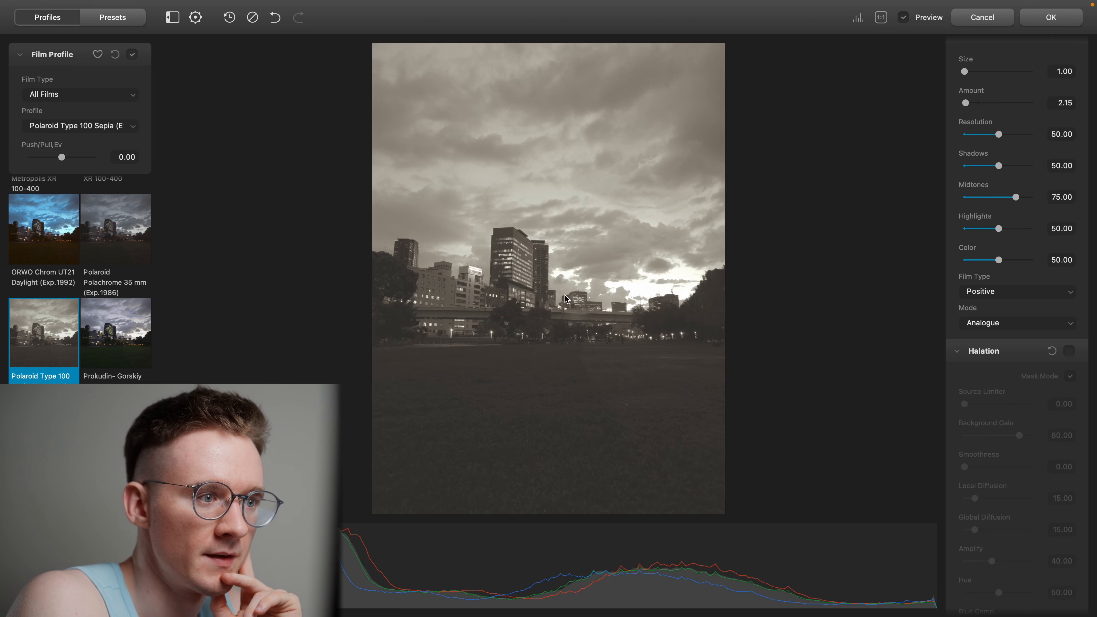
click(504, 267)
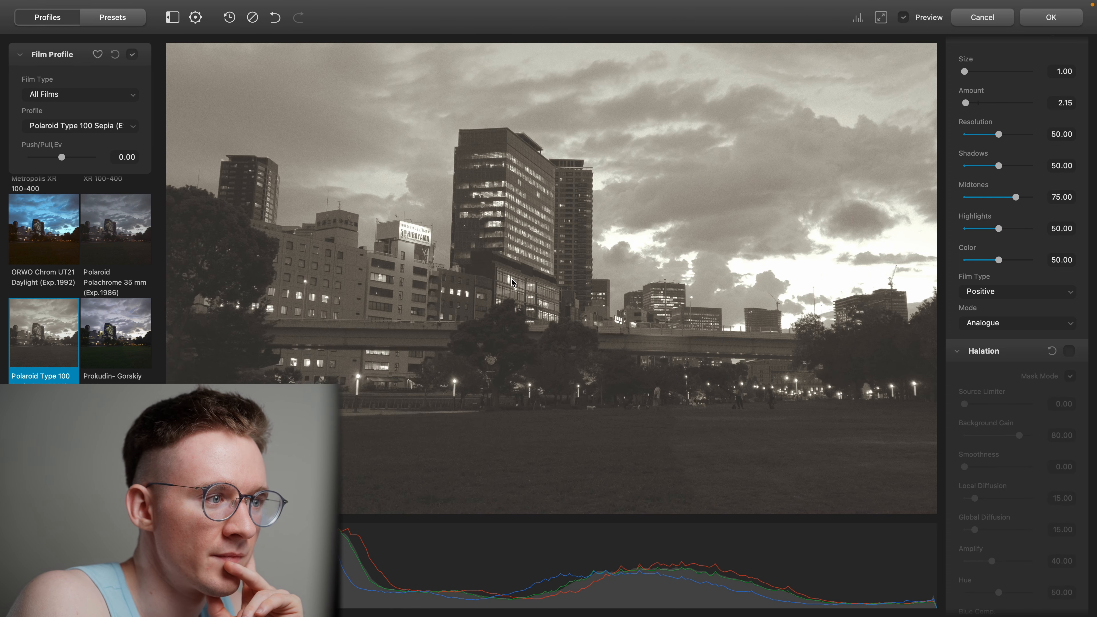
click(1070, 351)
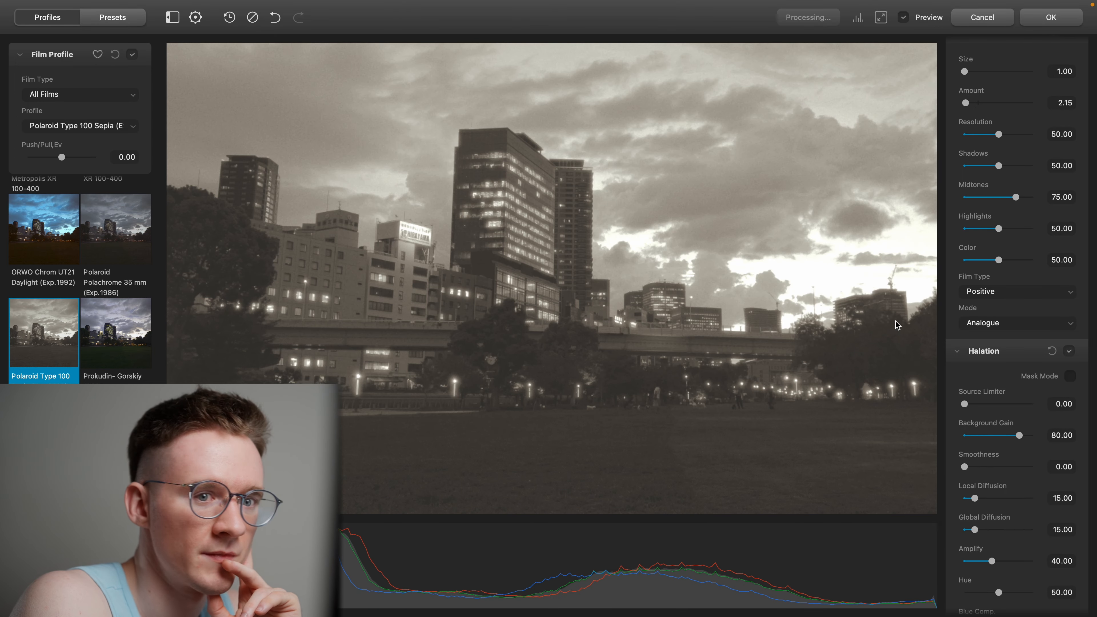
click(1070, 351)
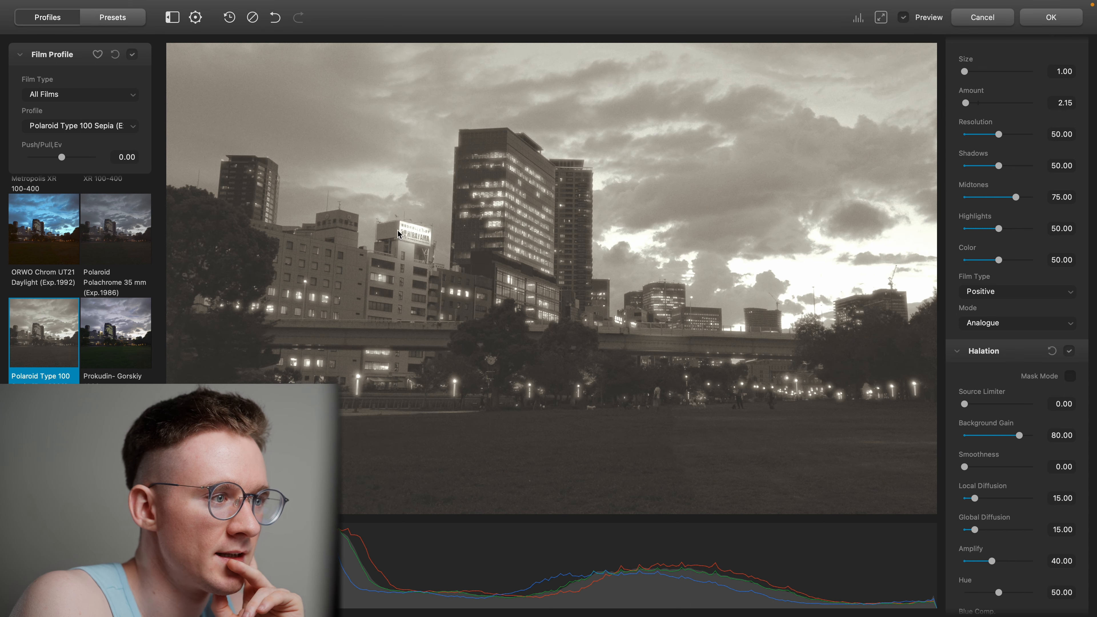
click(633, 303)
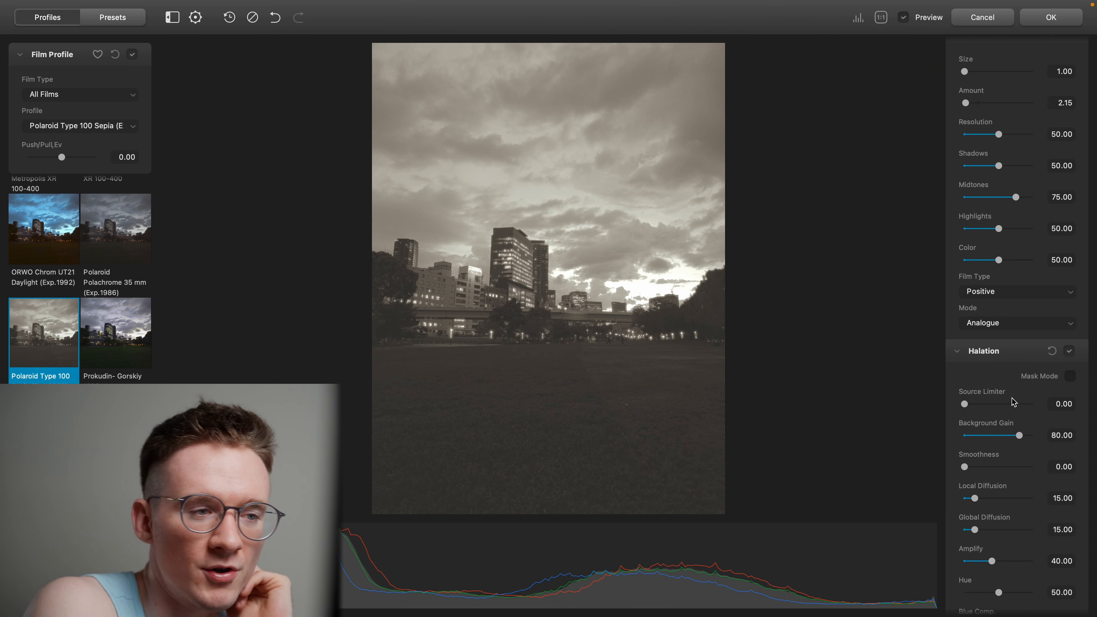
Step: Enable Bloom at its default settings and check the affected areas in Mask Mode
scroll(1067, 367, down, 3)
scroll(1004, 368, down, 8)
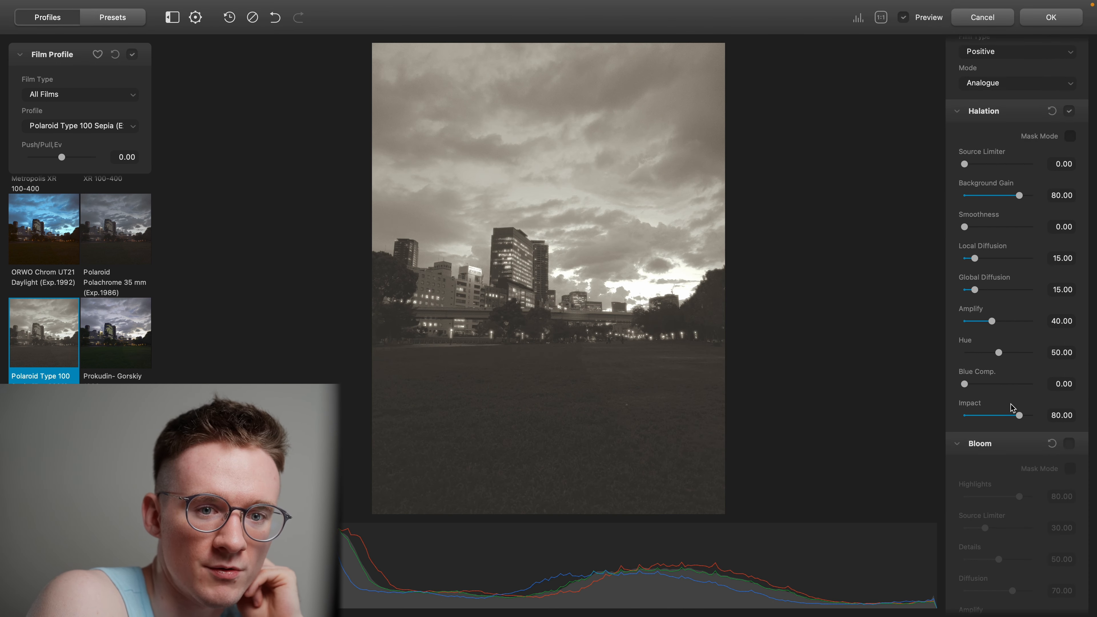
click(1069, 306)
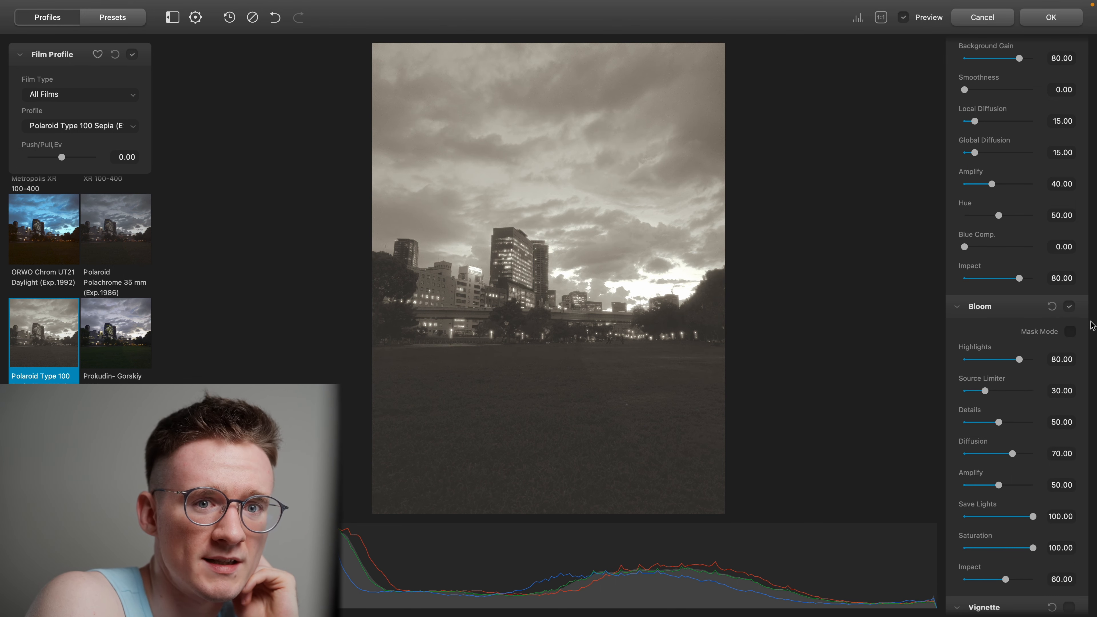
click(1071, 332)
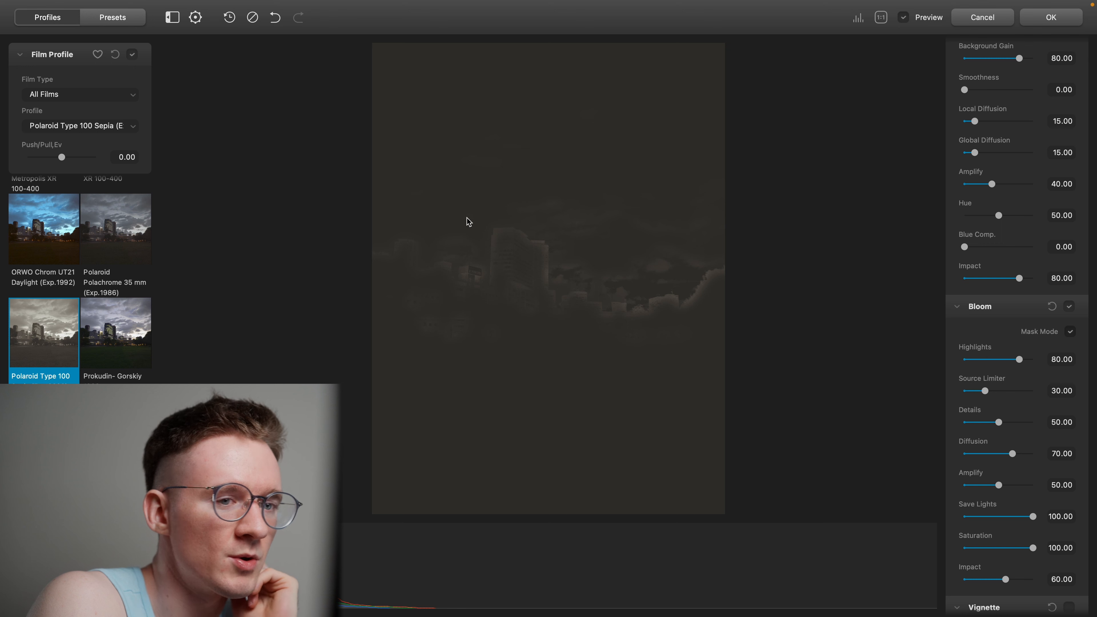
click(1070, 332)
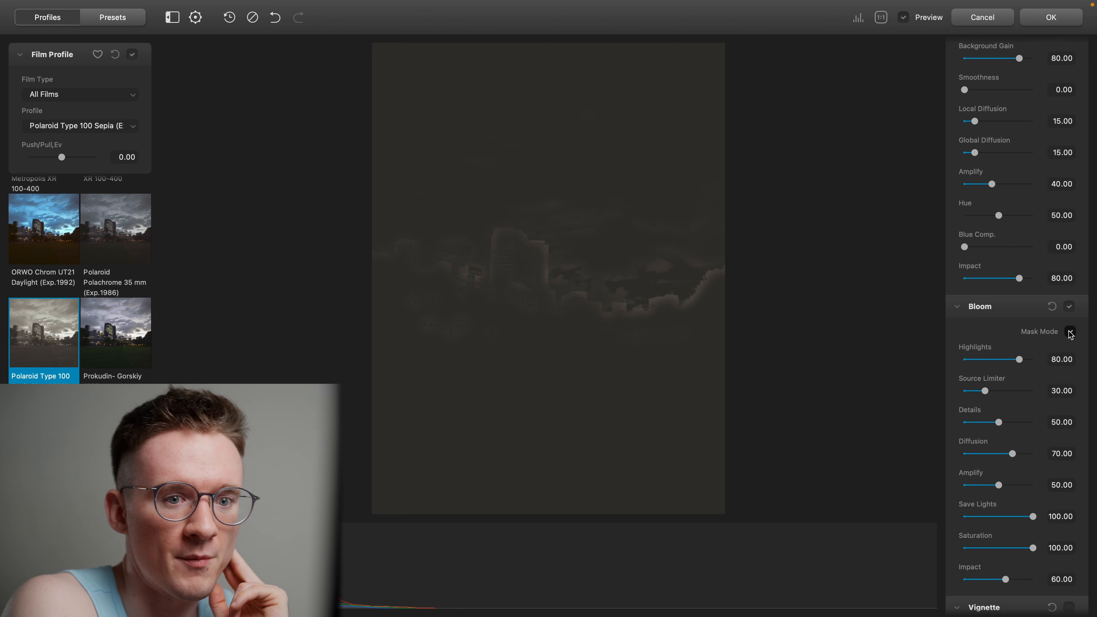
scroll(993, 476, down, 1)
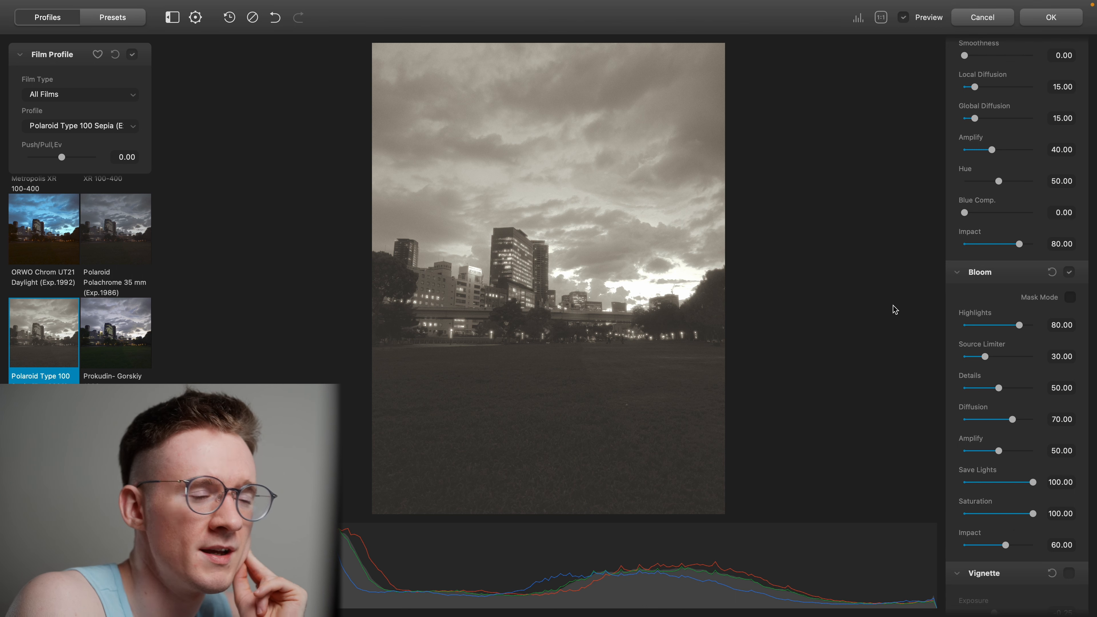
Step: Try a Vignette with its exposure raised to 2.00, and disable the effect again
scroll(1025, 426, down, 3)
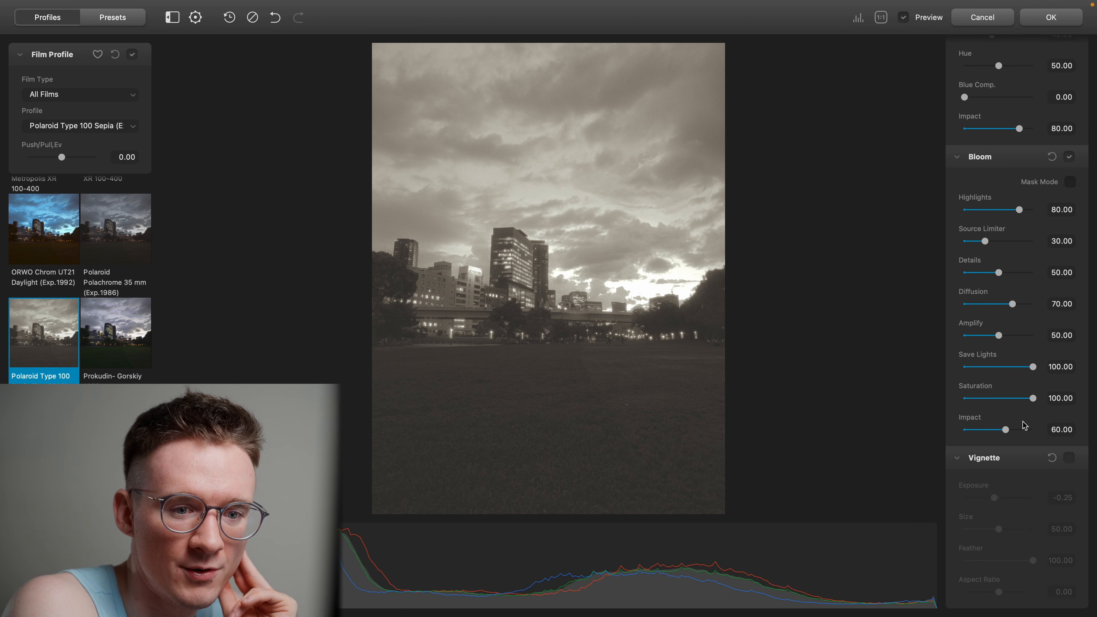
click(1070, 457)
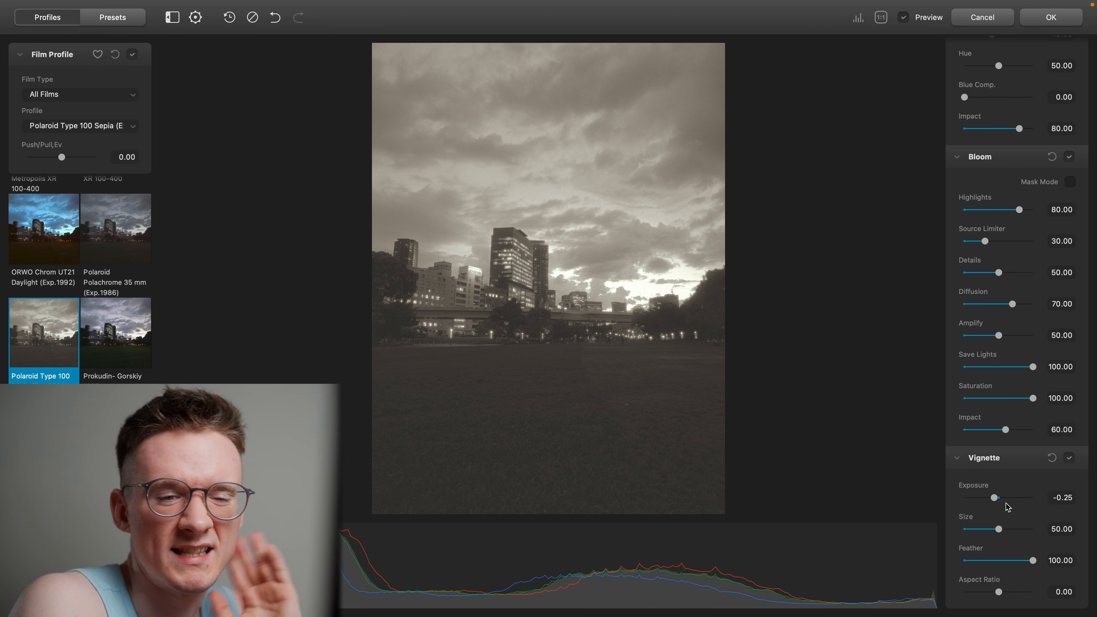
drag(994, 499, 1060, 504)
click(1069, 458)
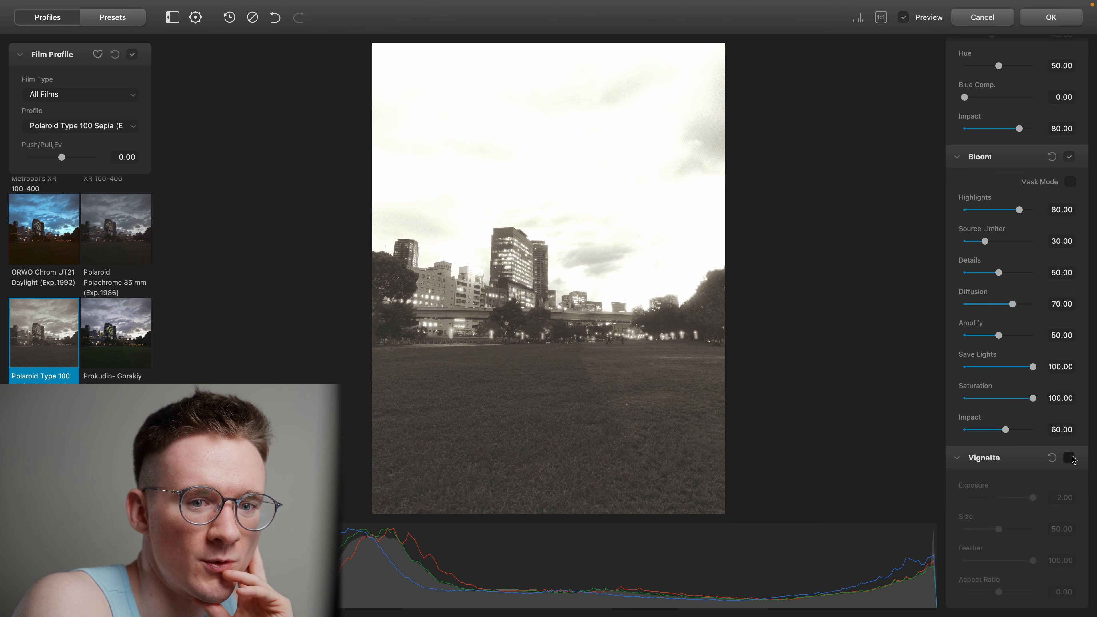
Step: Check the finished film look on the skyline up close and apply it, returning to Lightroom Classic
click(559, 305)
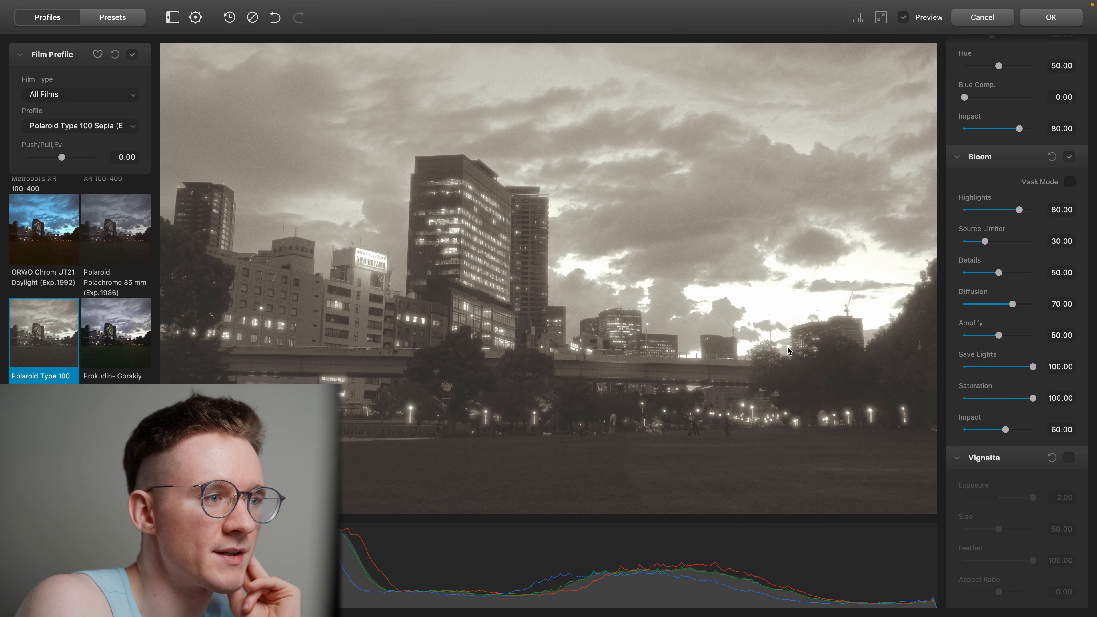
click(605, 278)
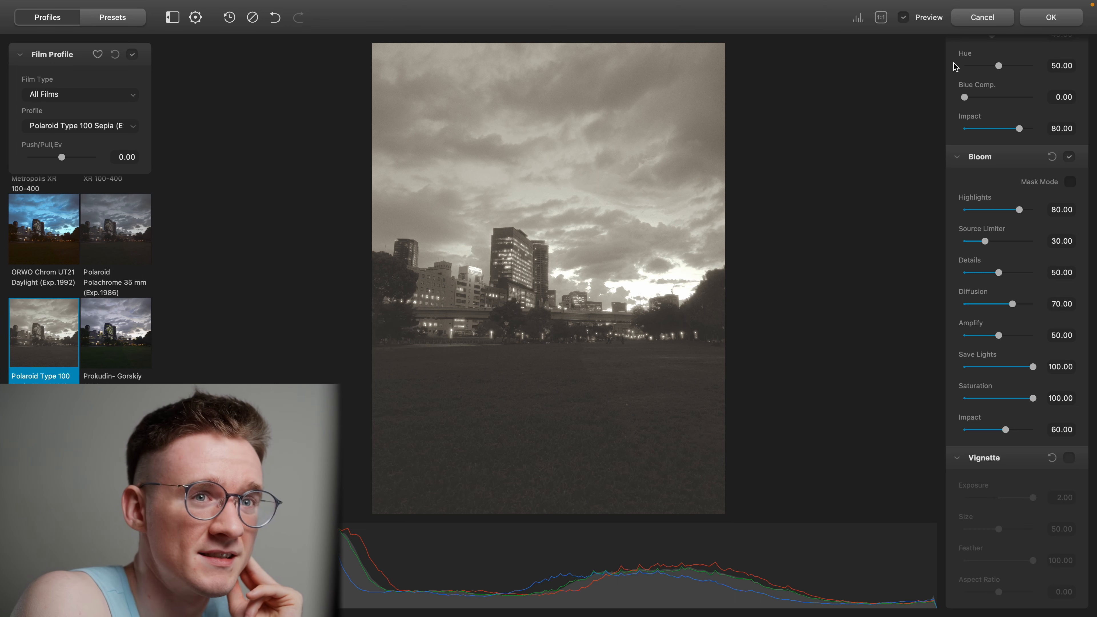
click(1049, 18)
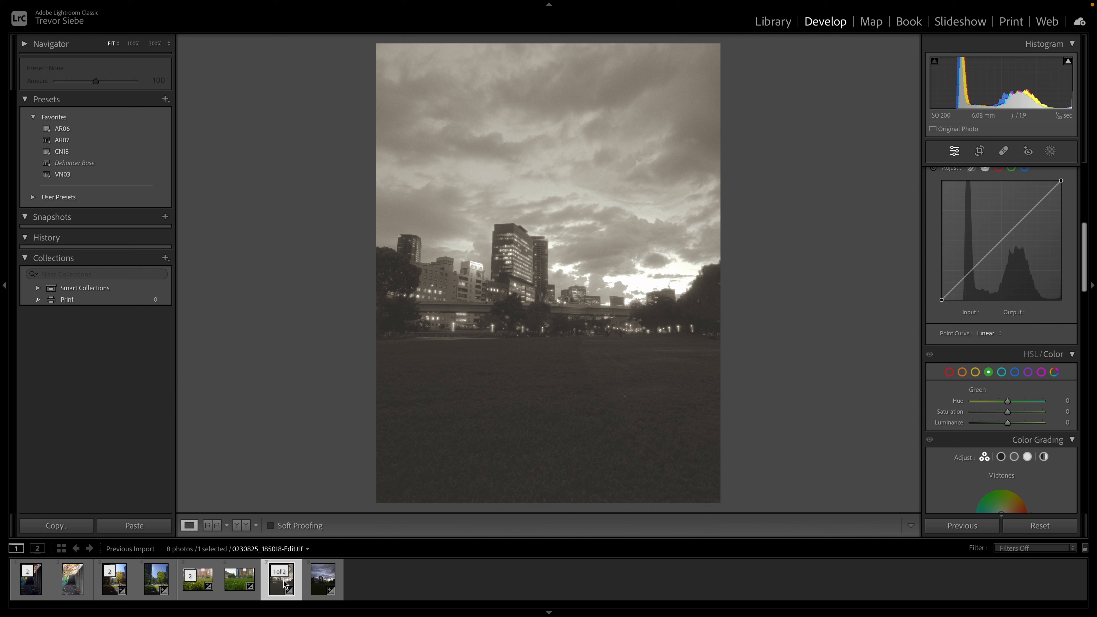
Step: Try the skyline edit with Saturation down to -100 and Vibrance at +56, and reset both to 0
scroll(1042, 361, up, 8)
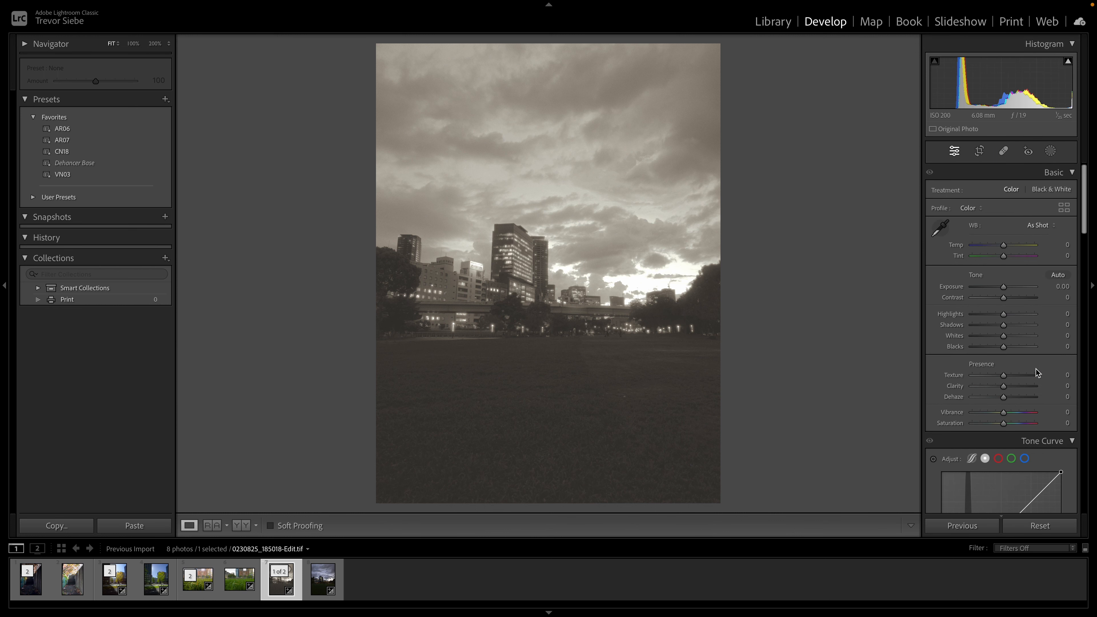
drag(1003, 423, 933, 449)
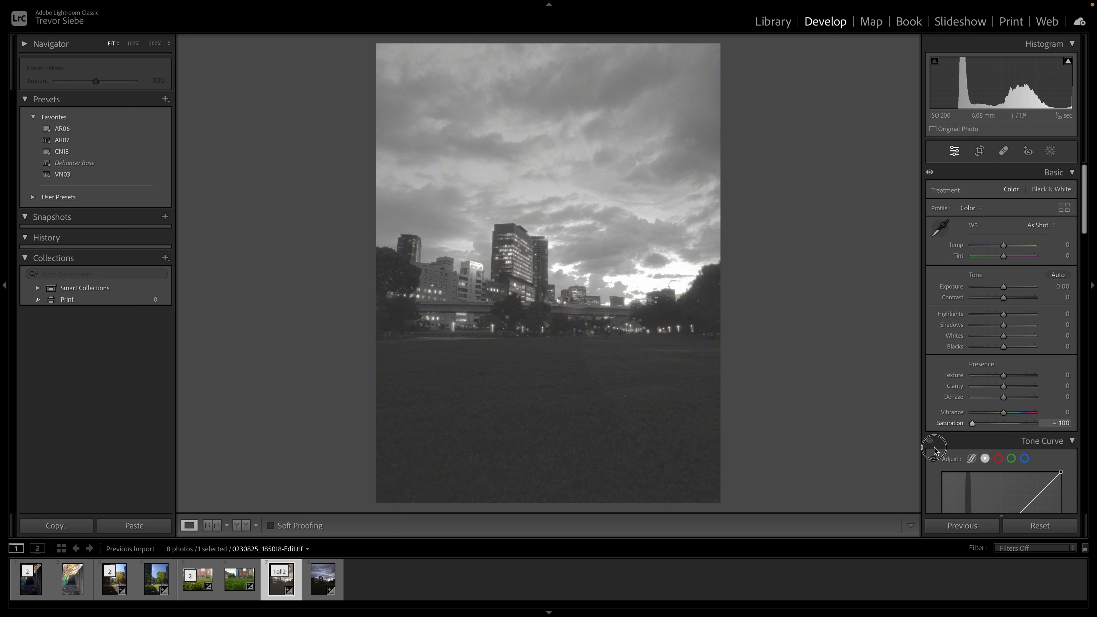
drag(929, 451, 1028, 419)
double_click(999, 424)
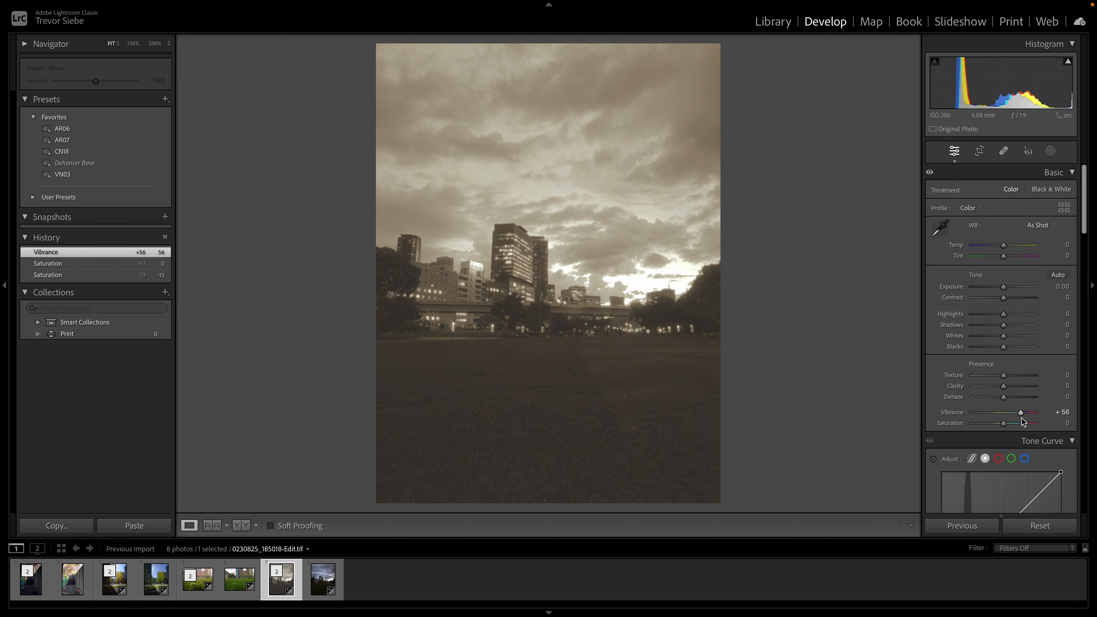
double_click(1020, 413)
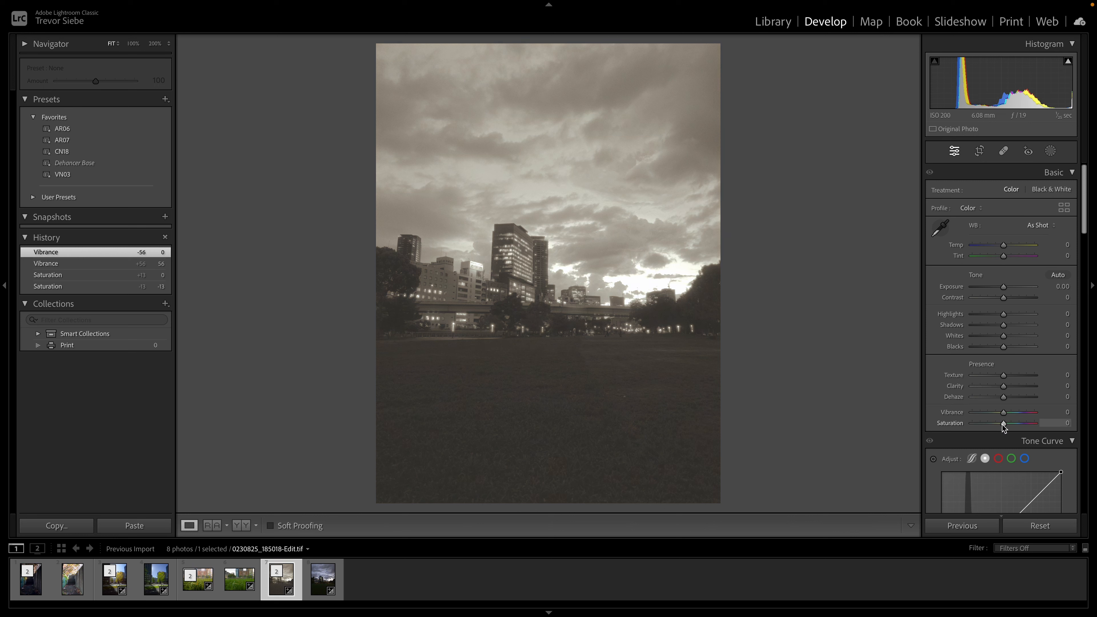
Step: Set the skyline edit's Saturation to +39 and its Vibrance to +14
mouse_move(1004, 425)
mouse_down()
mouse_move(1018, 423)
mouse_move(994, 420)
mouse_move(1008, 421)
mouse_up()
double_click(1015, 418)
Step: Inspect the toned skyline edit up close and compare it with the original DNG photo
click(526, 282)
click(526, 282)
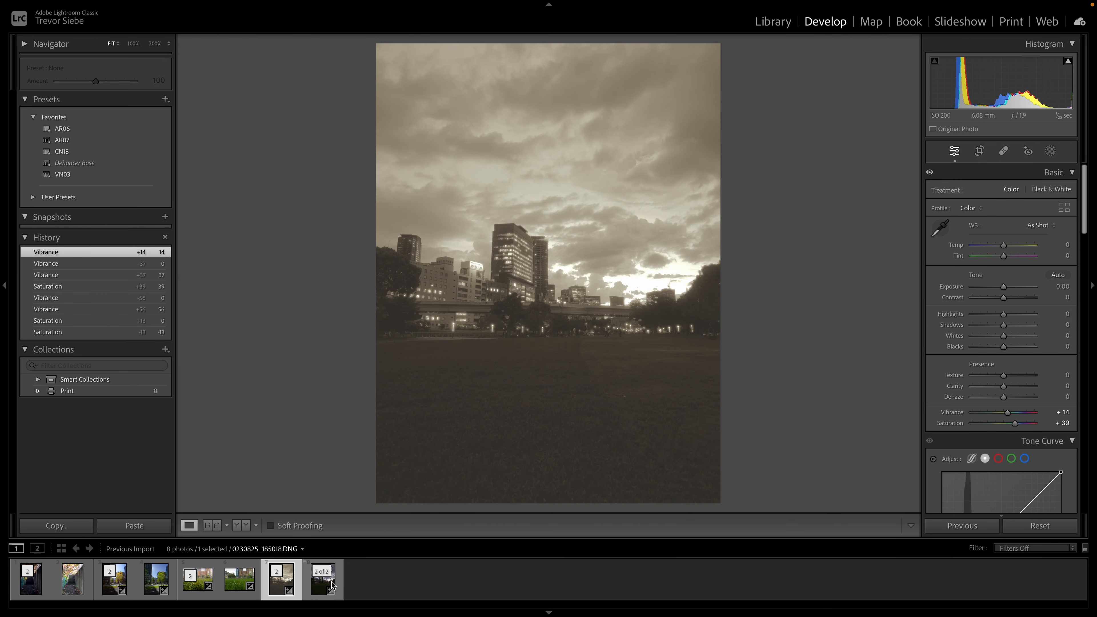
click(320, 590)
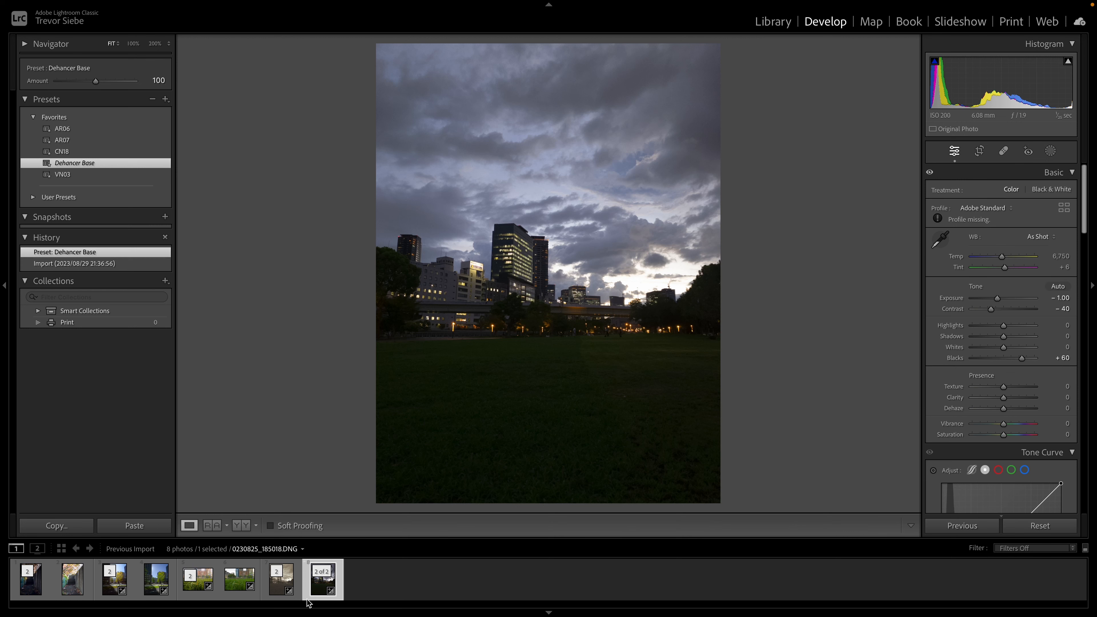
click(277, 590)
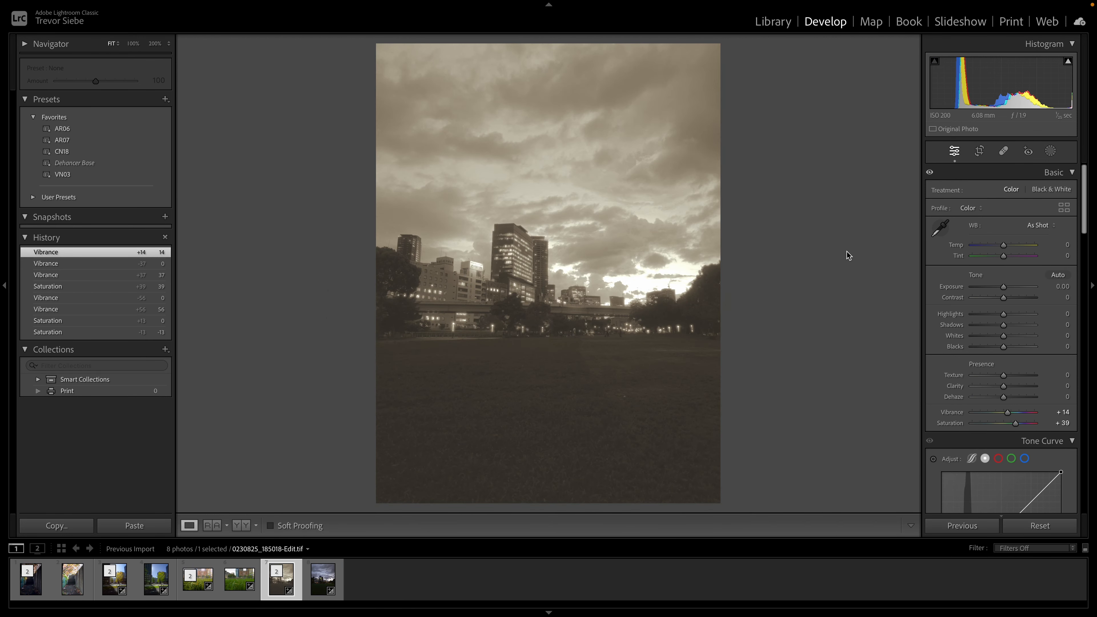
Step: Darken the skyline edit's foreground with a linear gradient mask from the lower grass up into the sky, Exposure -0.65, and preview its effect
click(1050, 150)
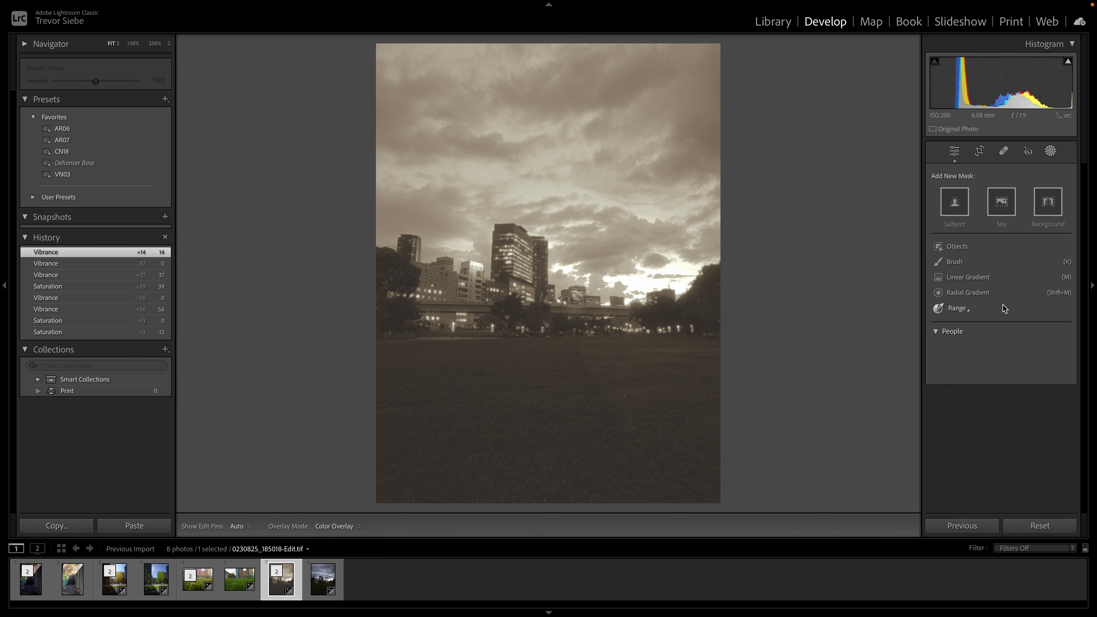
click(968, 277)
drag(570, 472, 558, 168)
drag(1062, 273, 1052, 273)
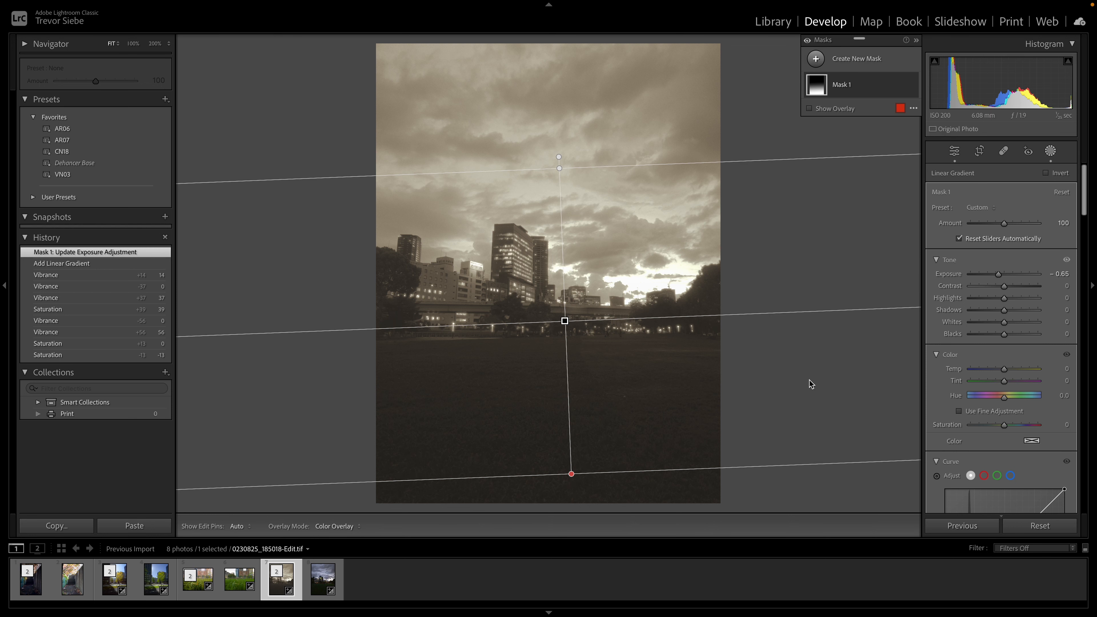
click(807, 41)
click(808, 41)
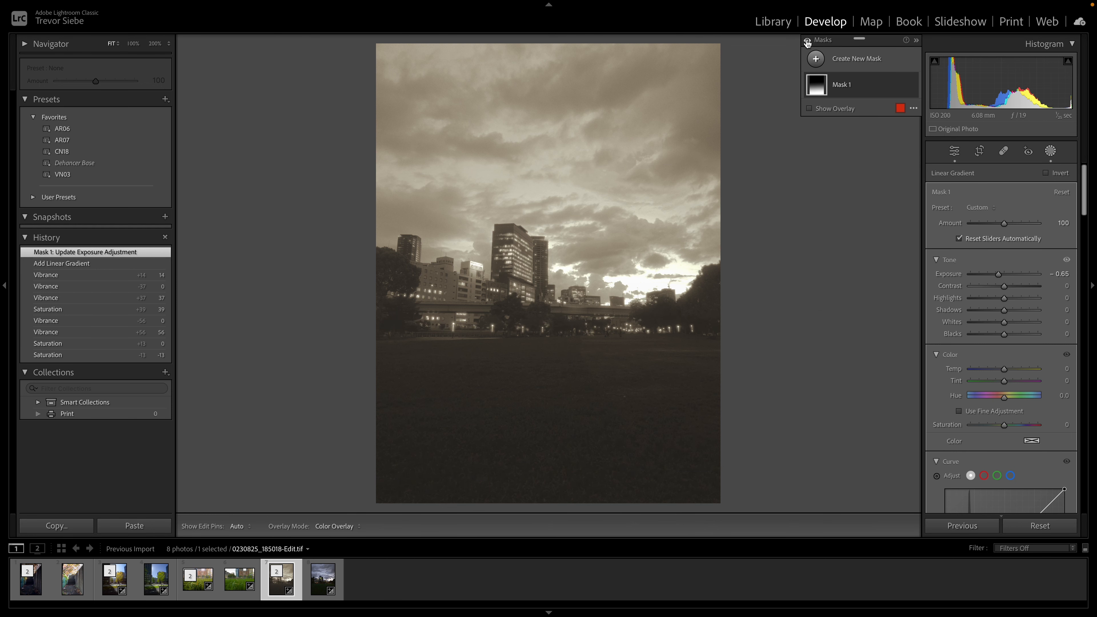
click(1055, 151)
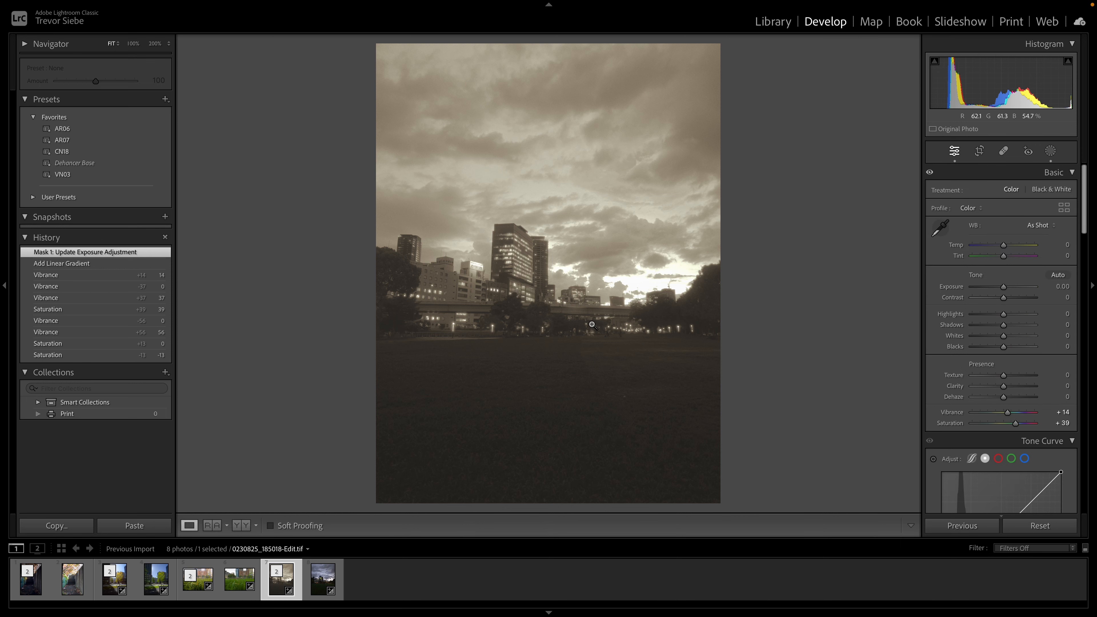
Step: Compare the masked skyline edit with the original DNG and examine its buildings and clouds up close
click(323, 579)
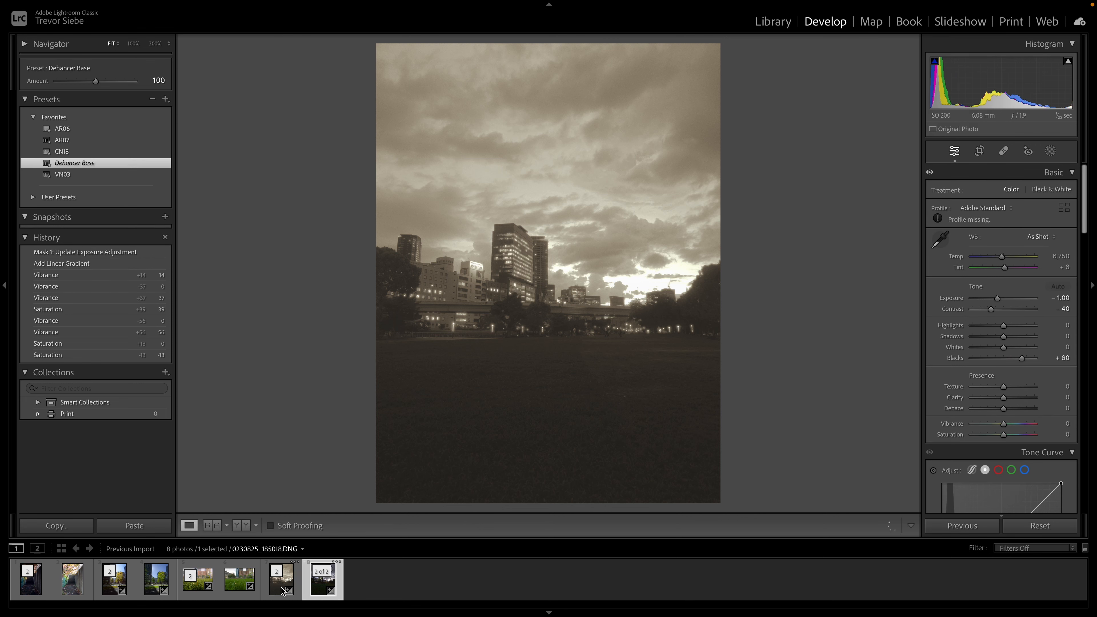
click(279, 590)
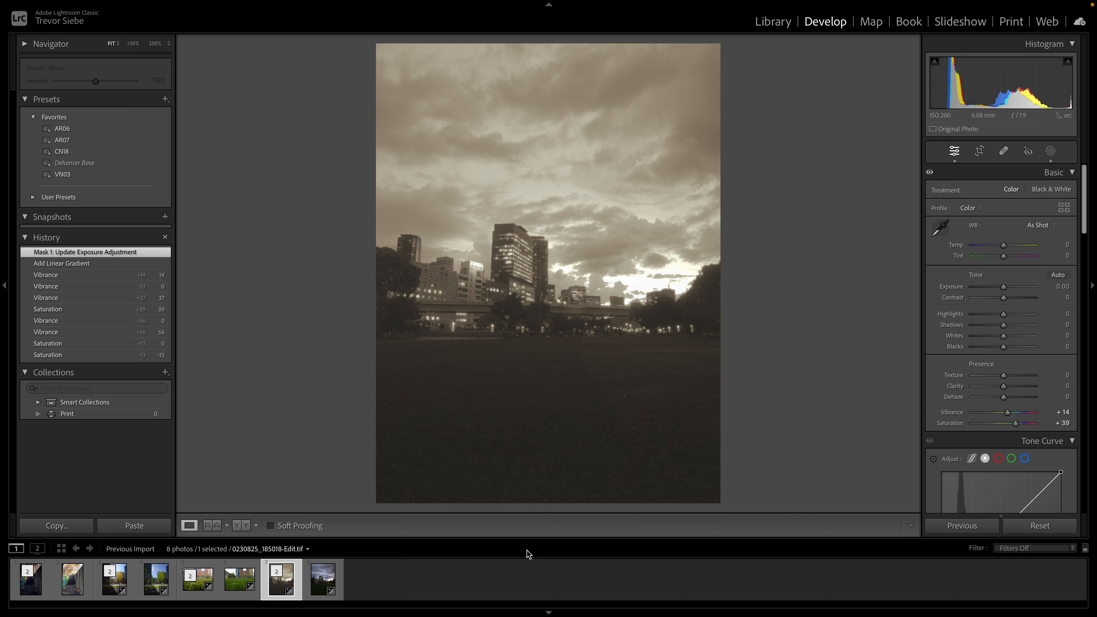
click(457, 305)
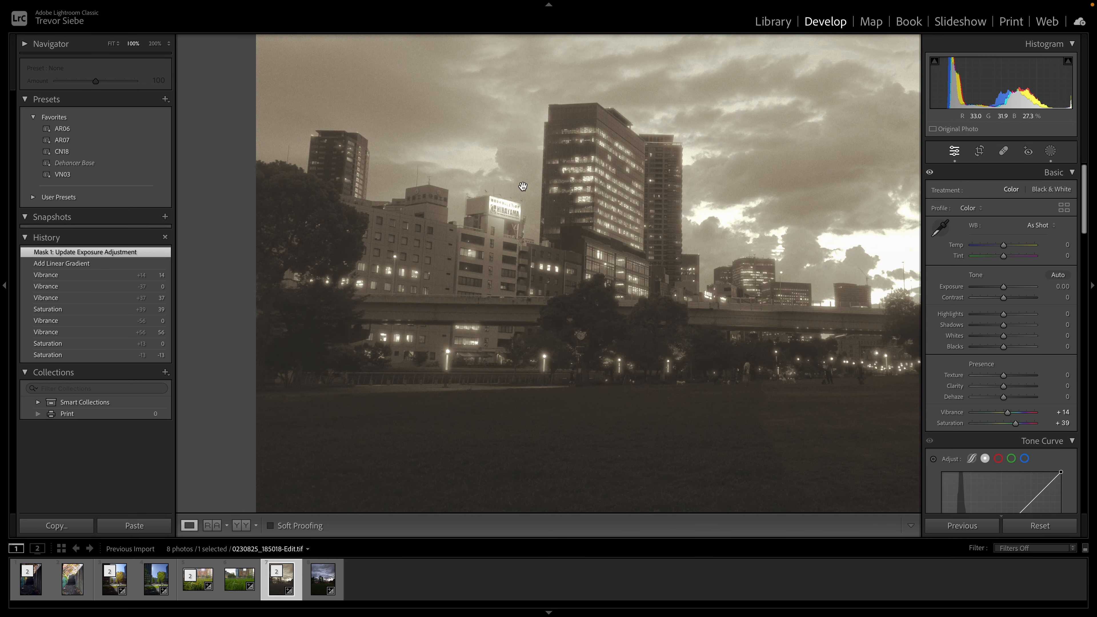
click(626, 238)
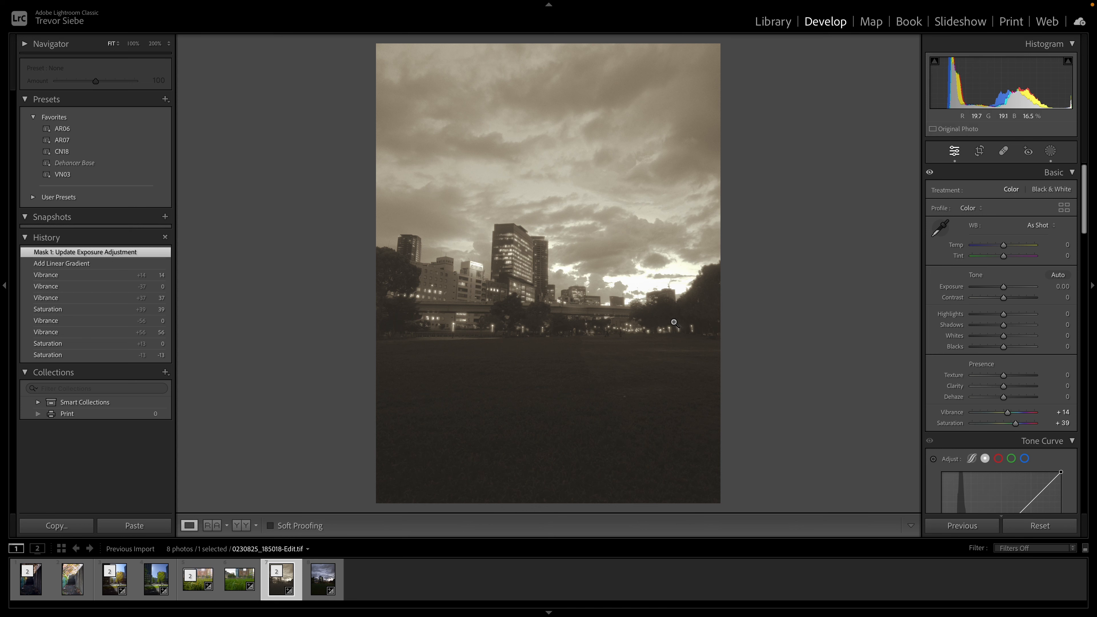
click(453, 263)
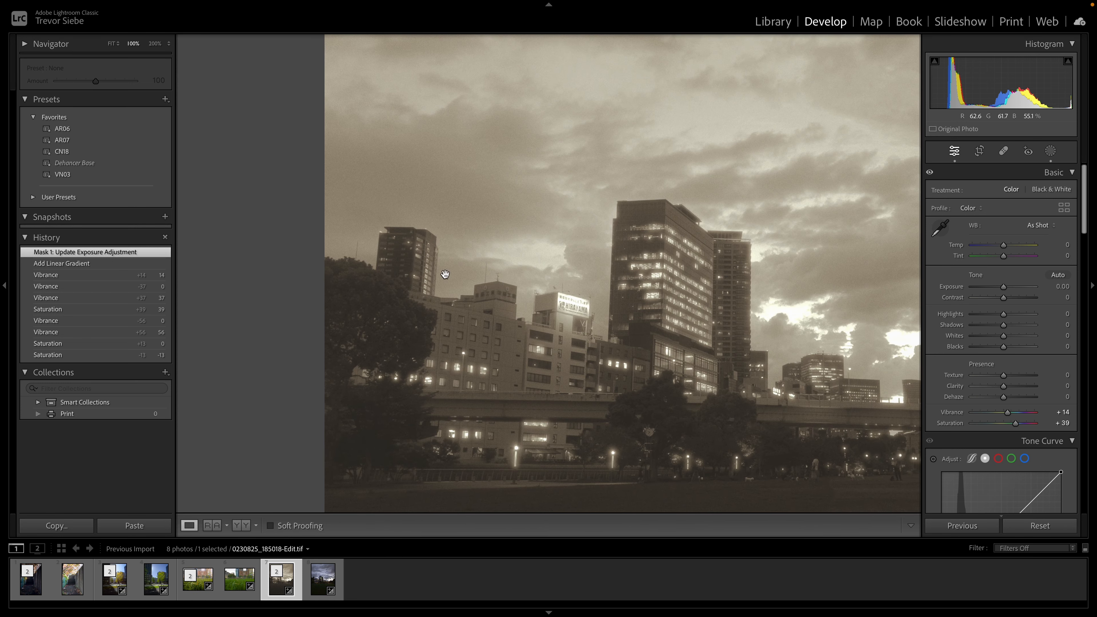